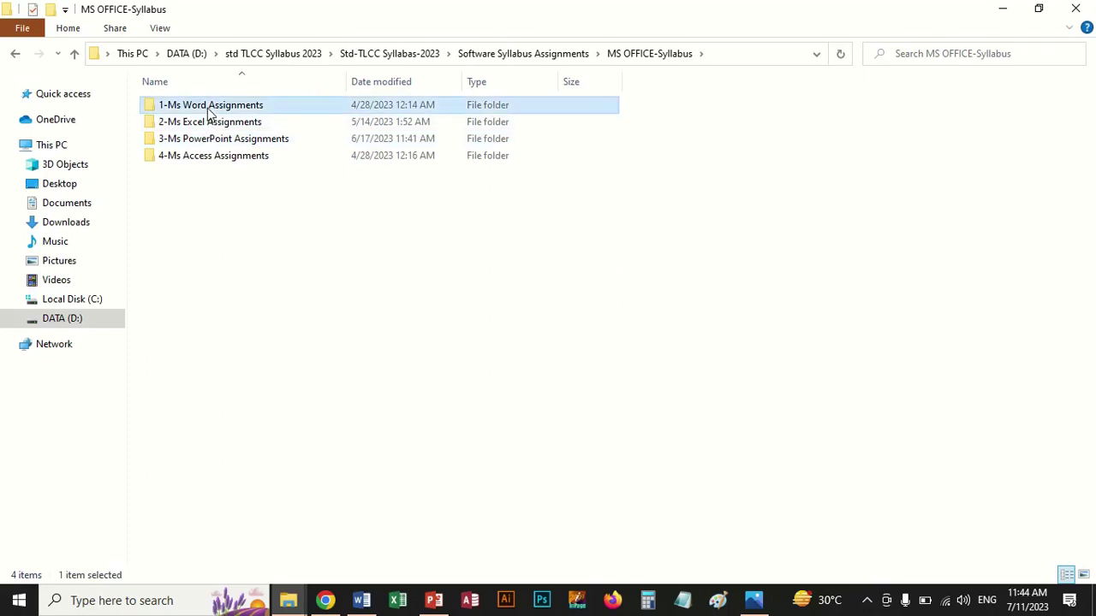
Look through the 01-Basics Assignments samples inside 1-Ms Word Assignments > 1-Basics Assignments and return to the parent folder
{"action": "left_click", "coordinate": [210, 124]}
{"action": "double_click", "coordinate": [210, 124]}
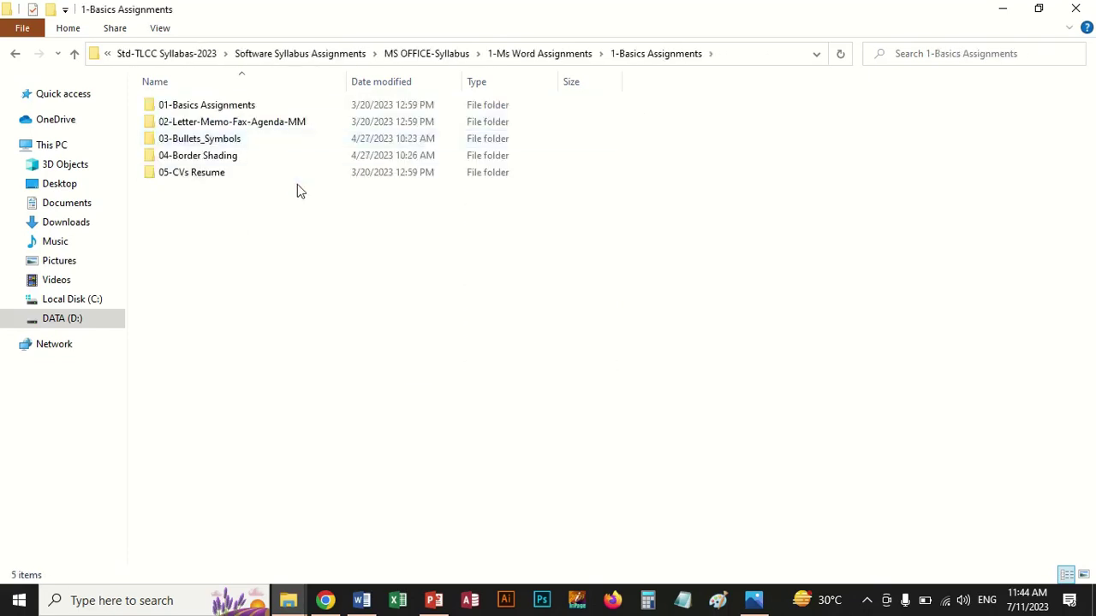
{"action": "double_click", "coordinate": [229, 112]}
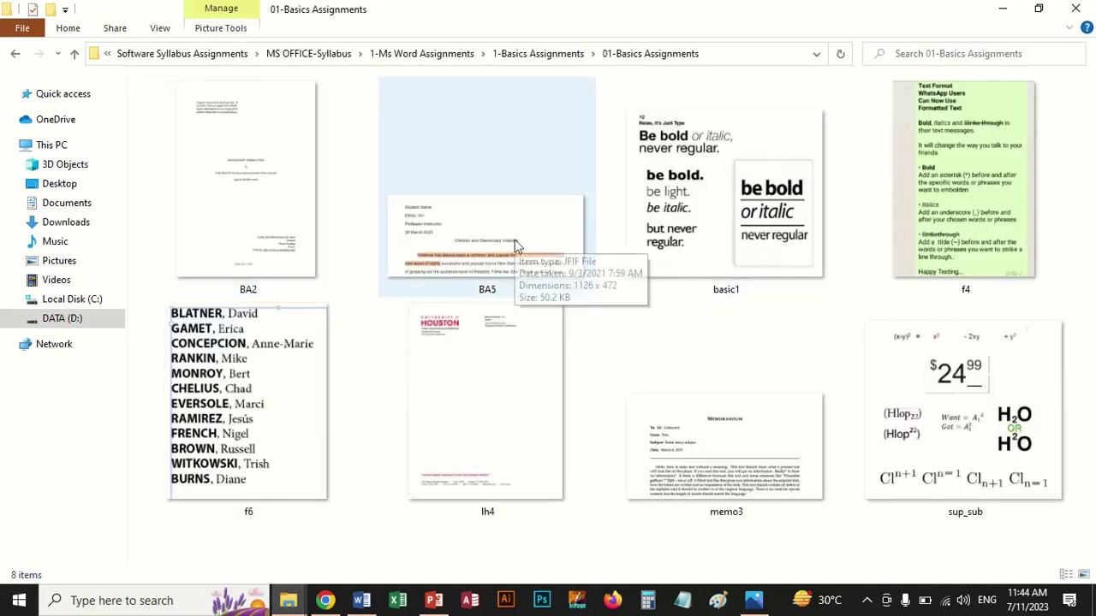
{"action": "left_click", "coordinate": [557, 55]}
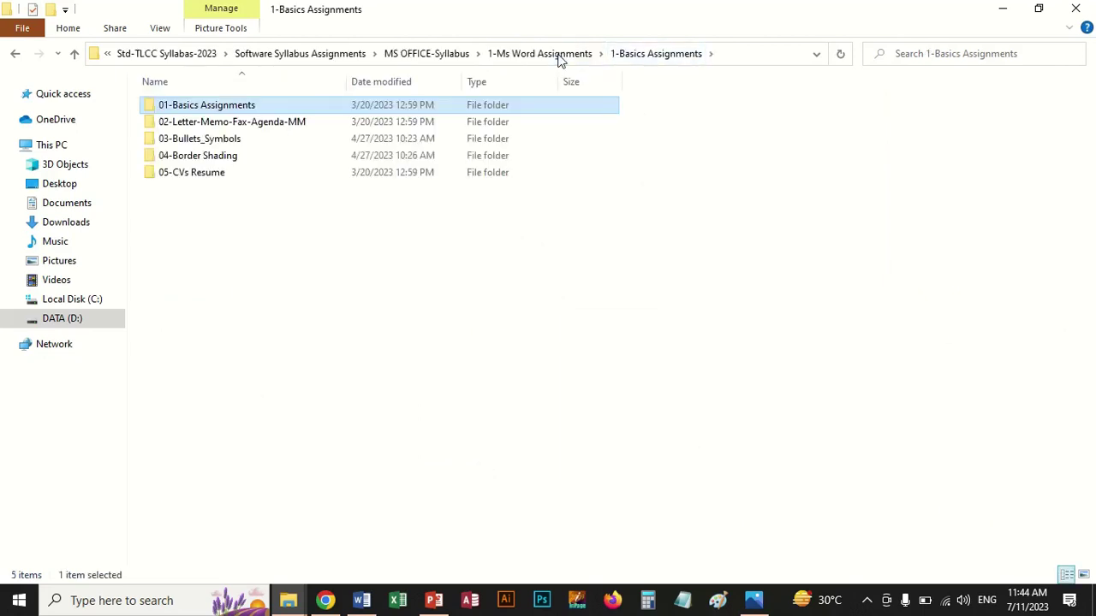
View the sample documents in the 02-Letter-Memo-Fax-Agenda-MM folder and go back to 1-Basics Assignments
{"action": "double_click", "coordinate": [262, 125]}
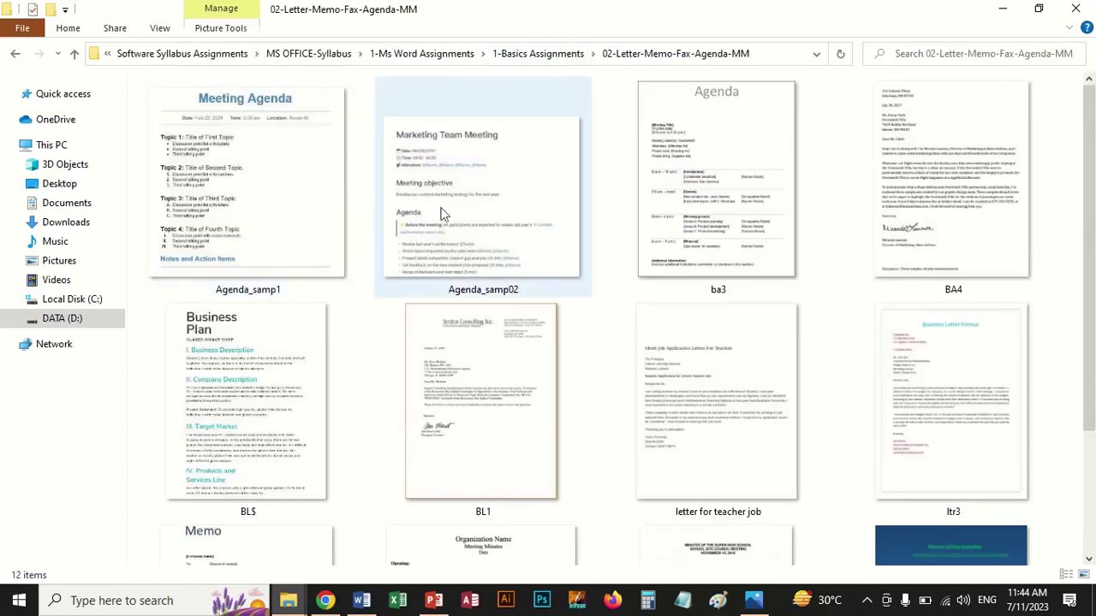
{"action": "left_click", "coordinate": [526, 58]}
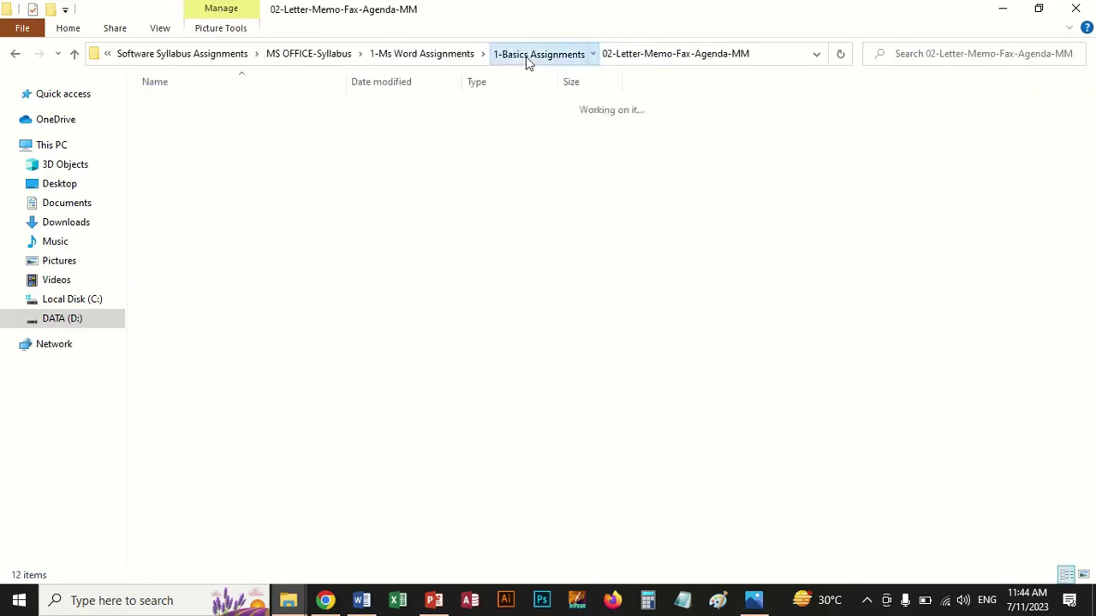
{"action": "double_click", "coordinate": [194, 124]}
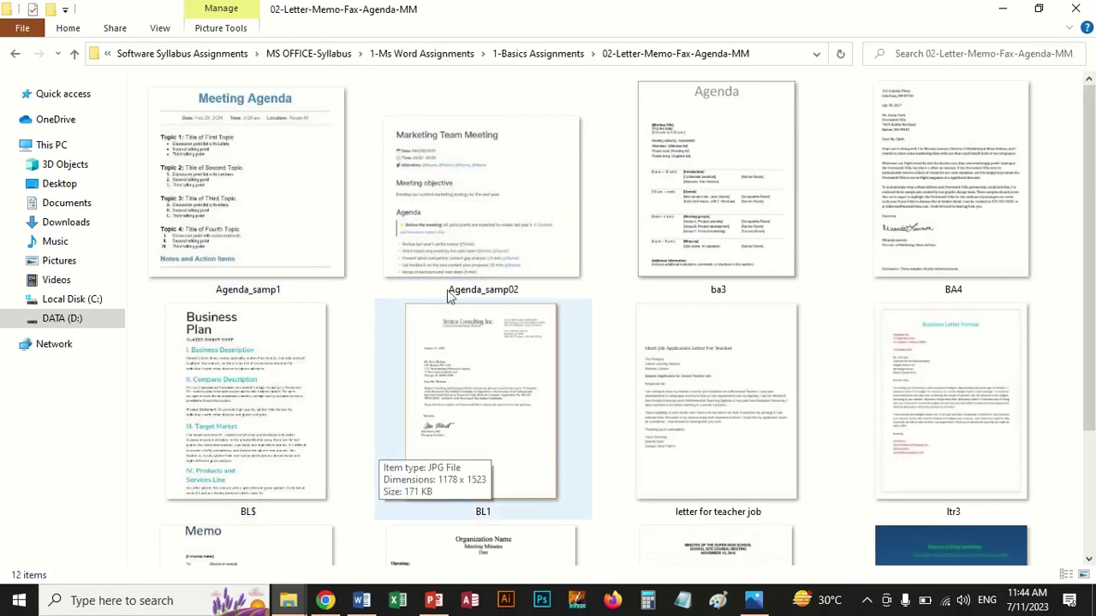
{"action": "left_click", "coordinate": [531, 54]}
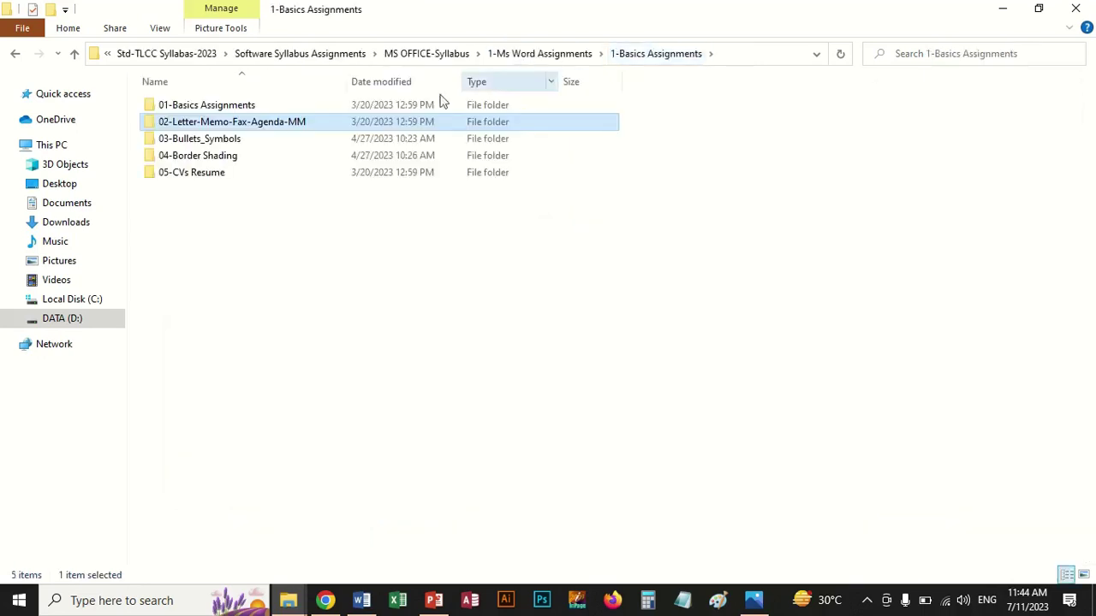
View the samples in the 05-CVs Resume folder and go back up to the 1-Ms Word Assignments folder
{"action": "left_click", "coordinate": [222, 174]}
{"action": "double_click", "coordinate": [221, 174]}
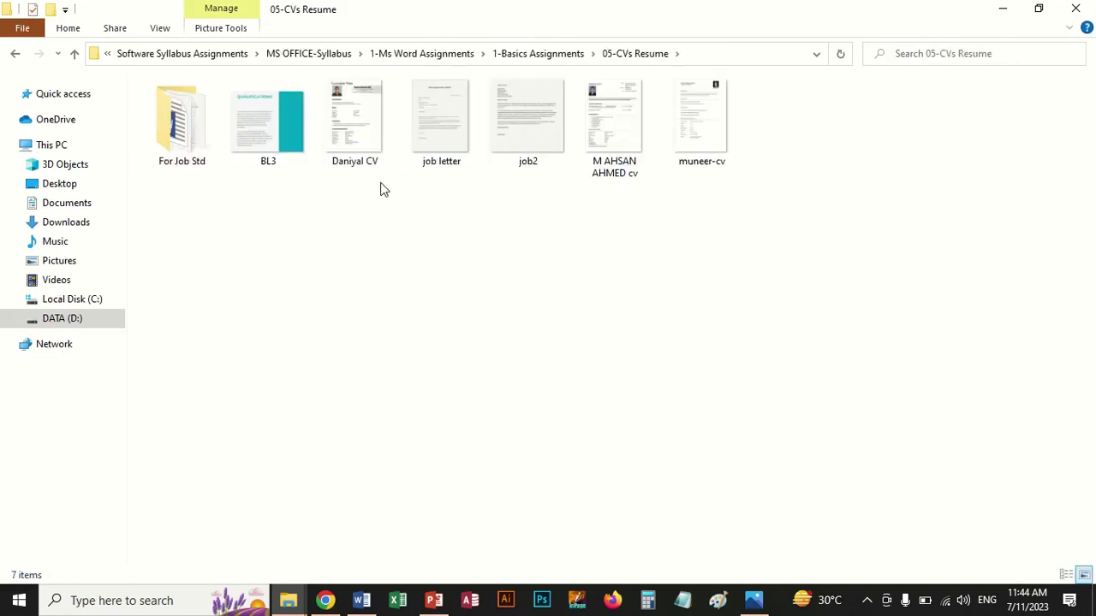
{"action": "left_click", "coordinate": [535, 54]}
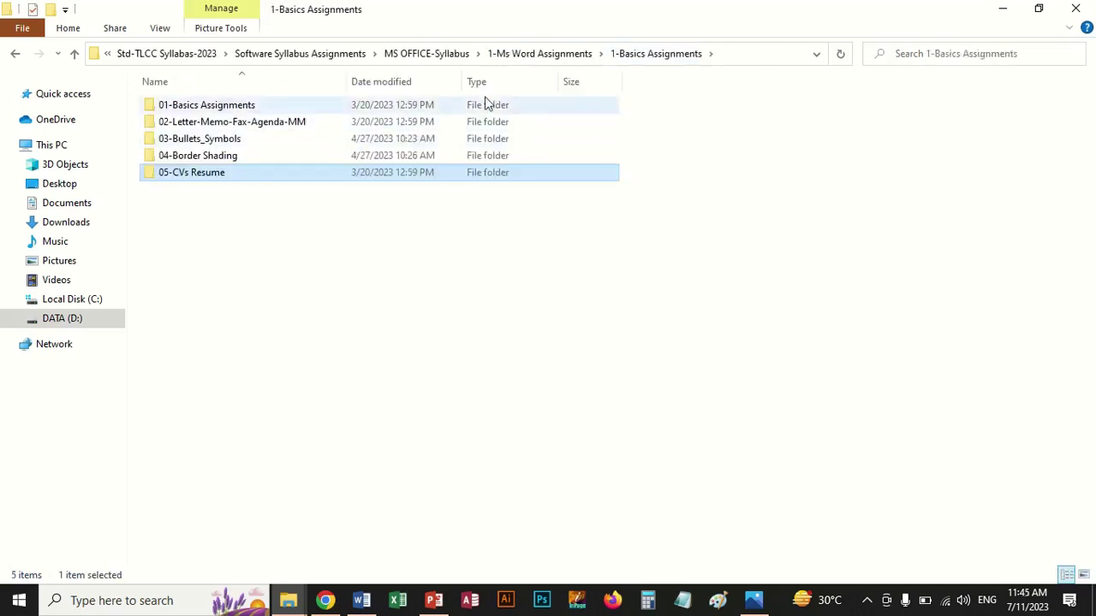
{"action": "left_click", "coordinate": [537, 54]}
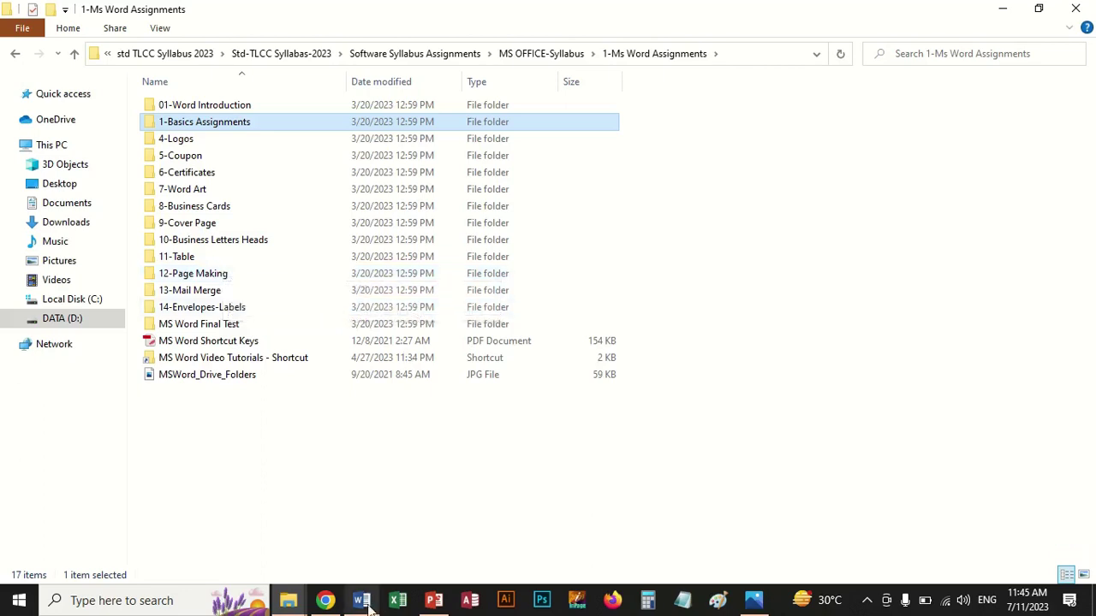
View the logo images in Basic Logos-1 inside the 4-Logos folder and return to 4-Logos
{"action": "mouse_move", "coordinate": [288, 600]}
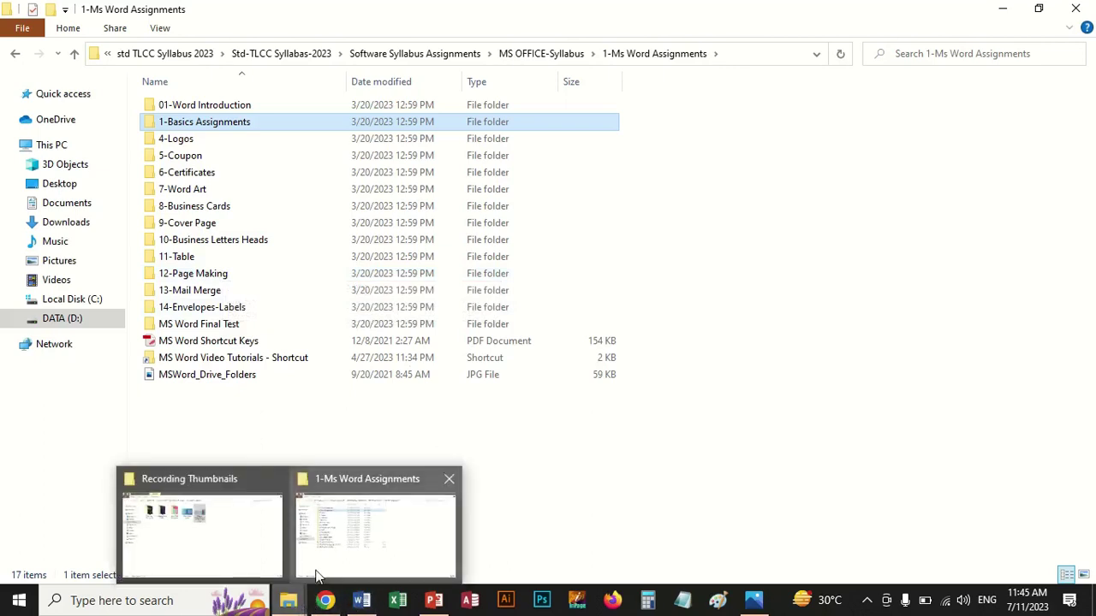
{"action": "left_click", "coordinate": [319, 572]}
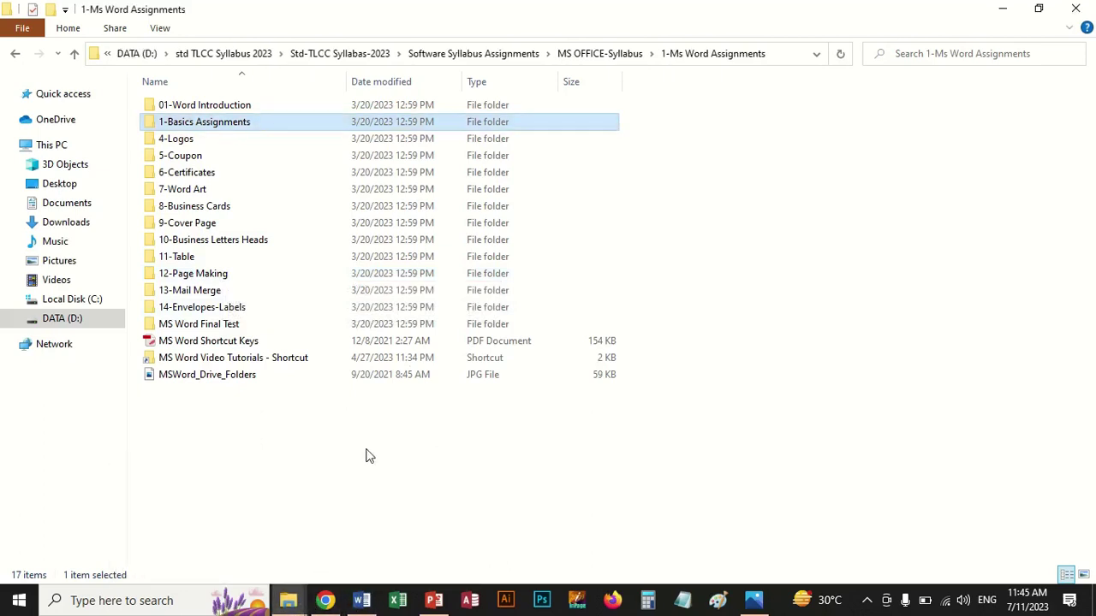
{"action": "left_click", "coordinate": [176, 141]}
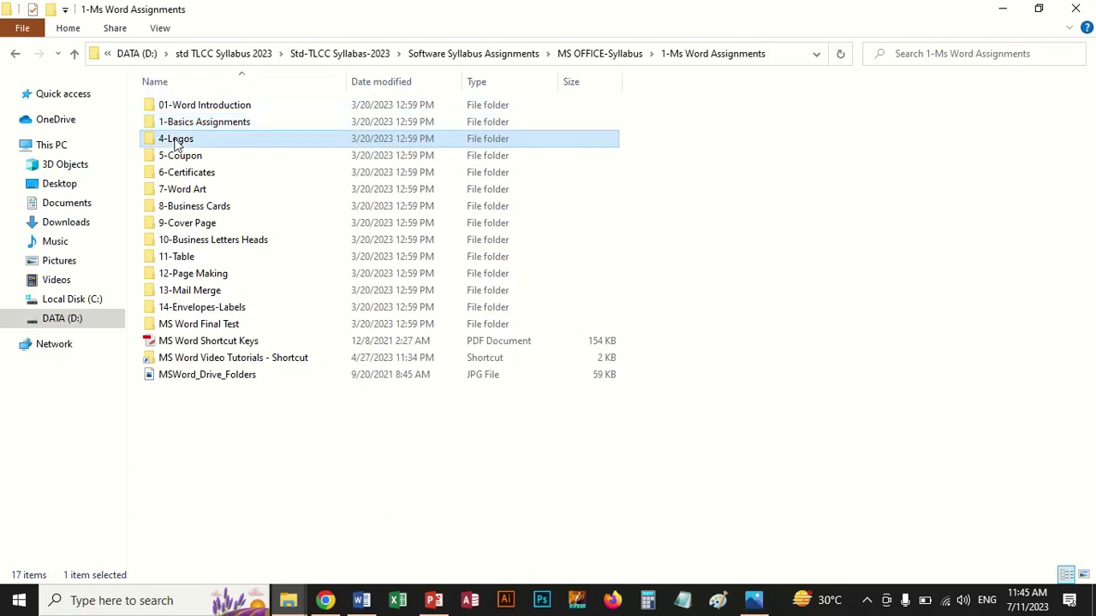
{"action": "double_click", "coordinate": [176, 142]}
{"action": "left_click", "coordinate": [195, 126]}
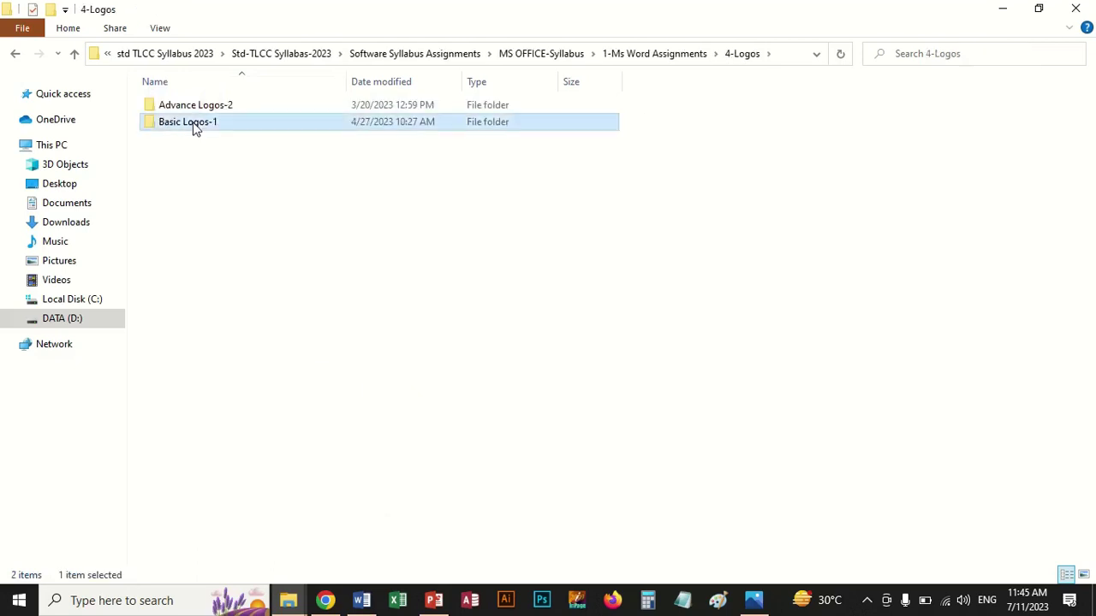
{"action": "double_click", "coordinate": [195, 126]}
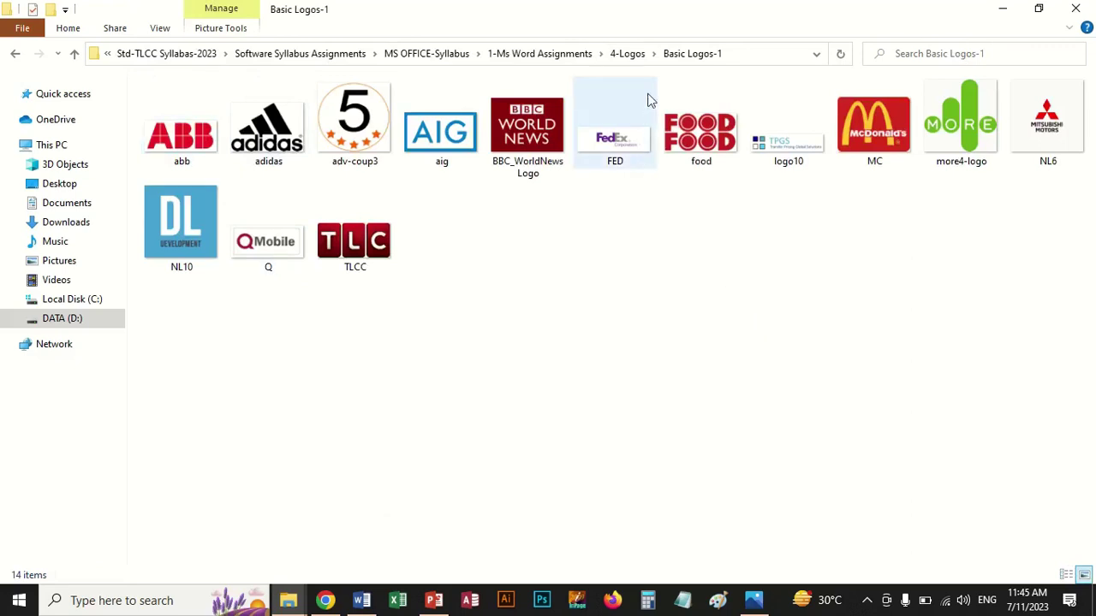
{"action": "left_click", "coordinate": [627, 54]}
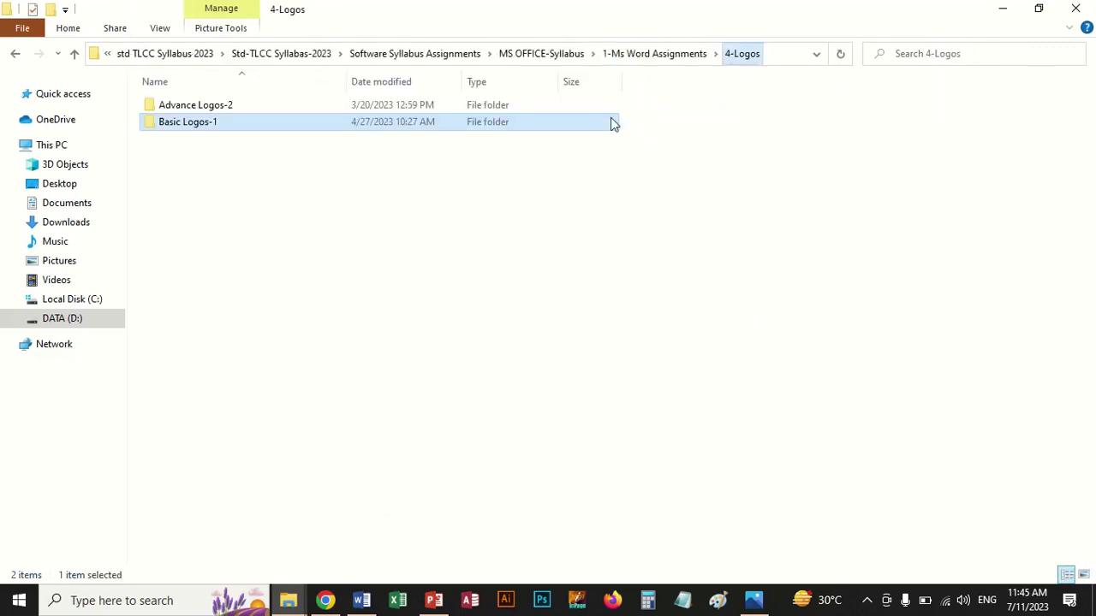
View the logo images in the Advance Logos-2 folder
{"action": "double_click", "coordinate": [181, 114]}
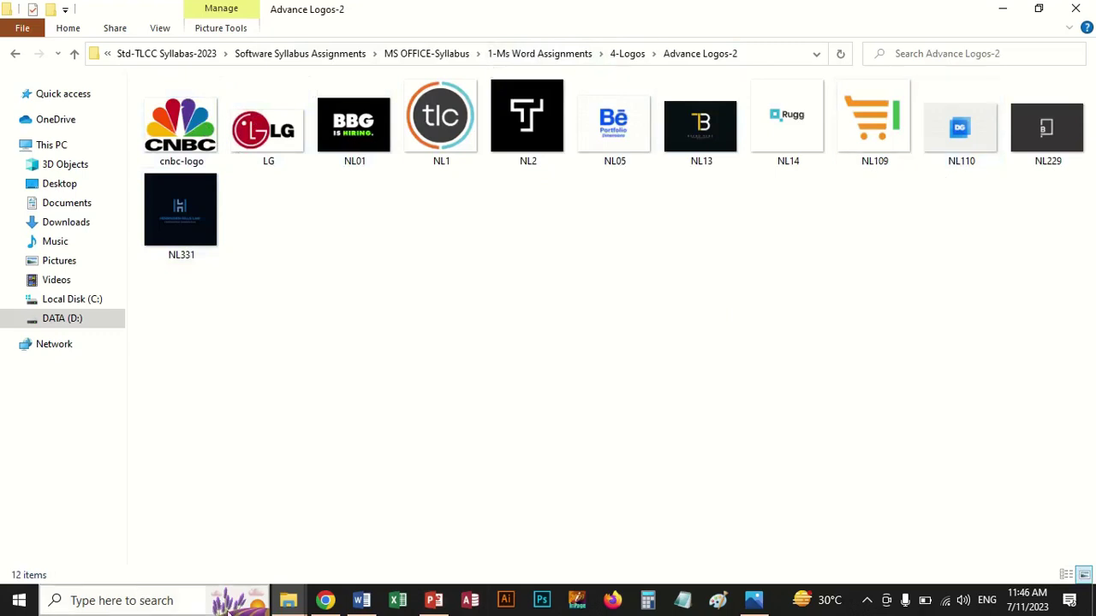
{"action": "mouse_move", "coordinate": [292, 605]}
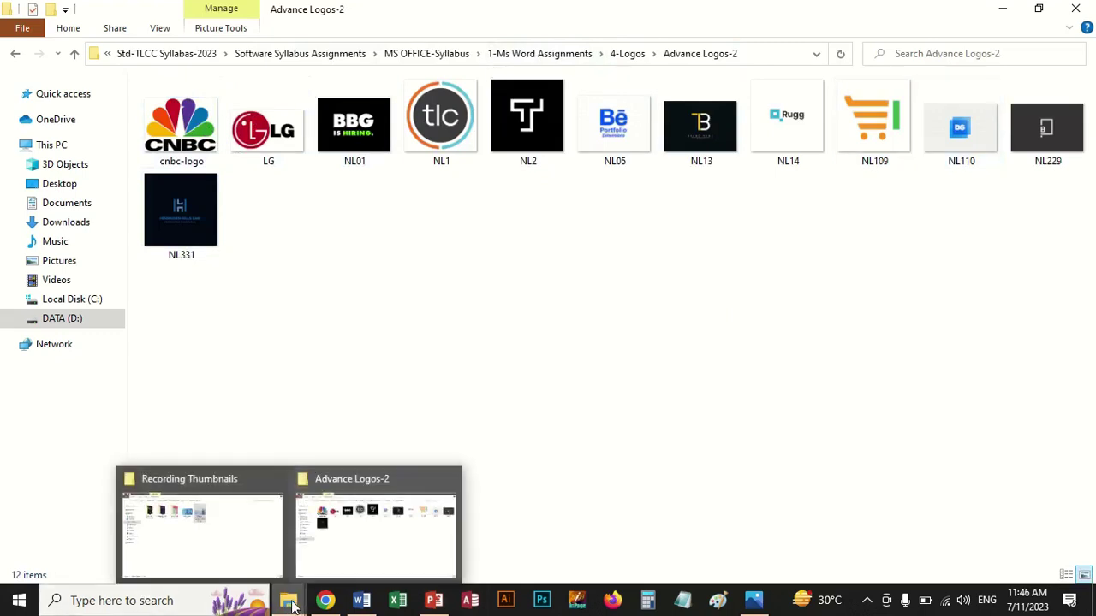
{"action": "mouse_move", "coordinate": [265, 575]}
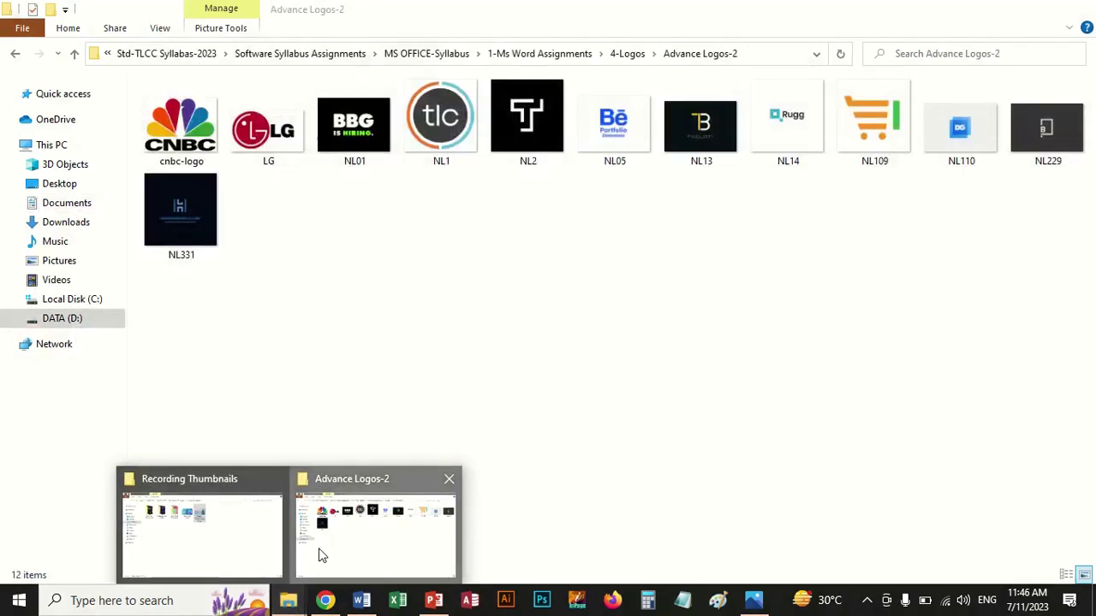
{"action": "left_click", "coordinate": [318, 553]}
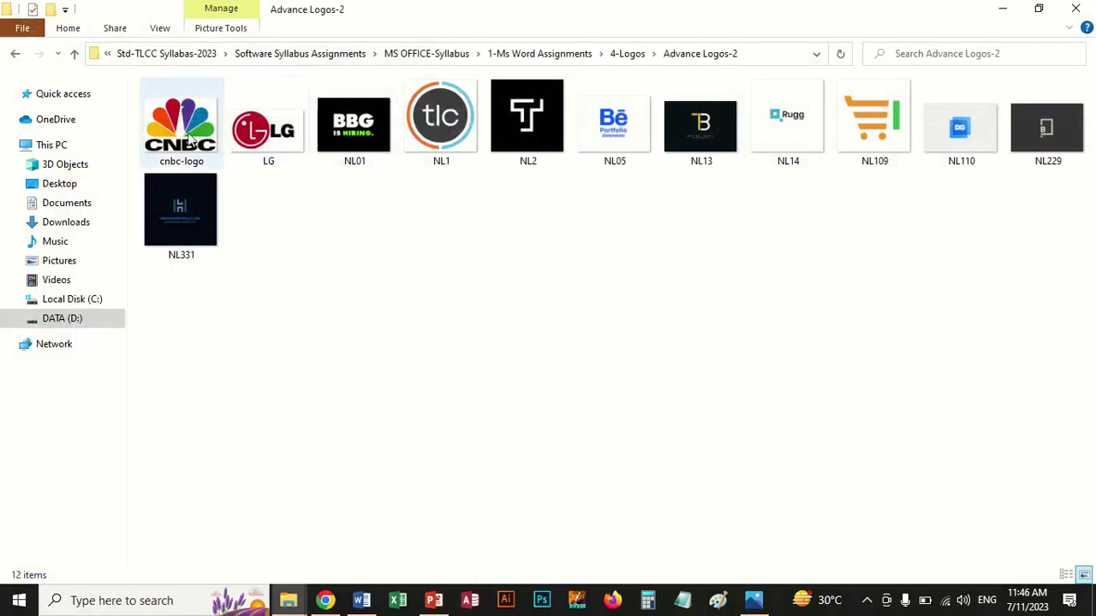
Open the student's MS Word folder on DATA (D:) under All Google Grive Data > Student's Drive Data > std Word Drive
{"action": "left_click", "coordinate": [73, 318]}
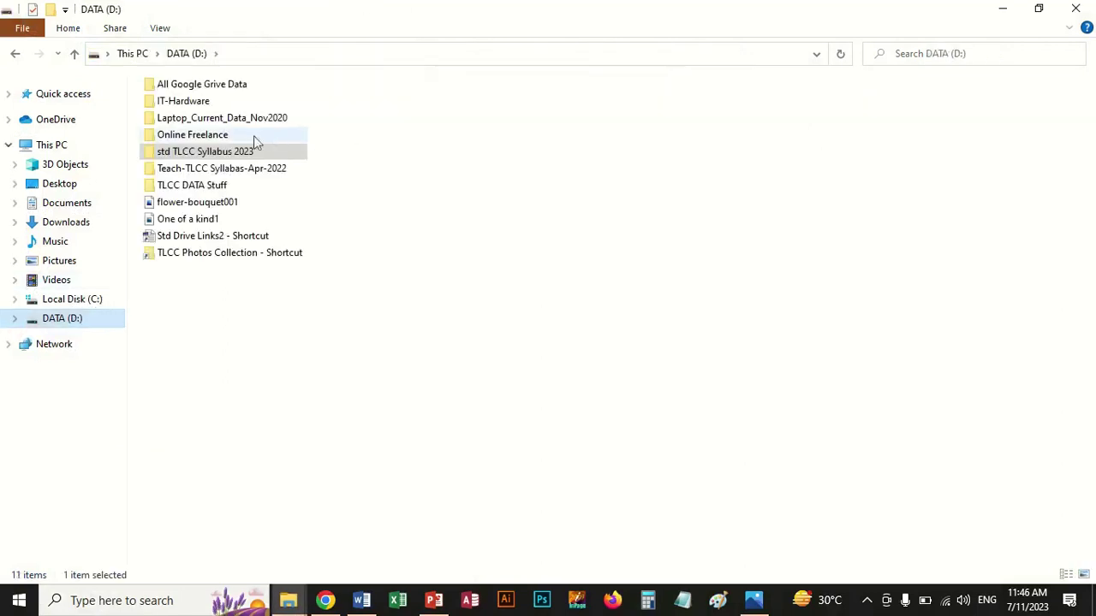
{"action": "double_click", "coordinate": [206, 86]}
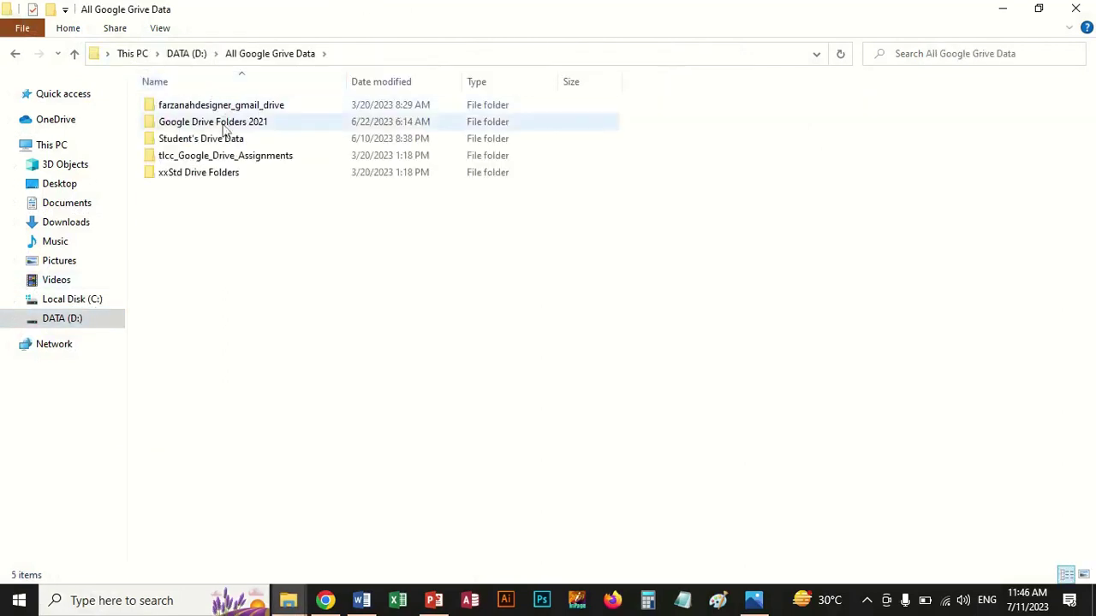
{"action": "double_click", "coordinate": [213, 139]}
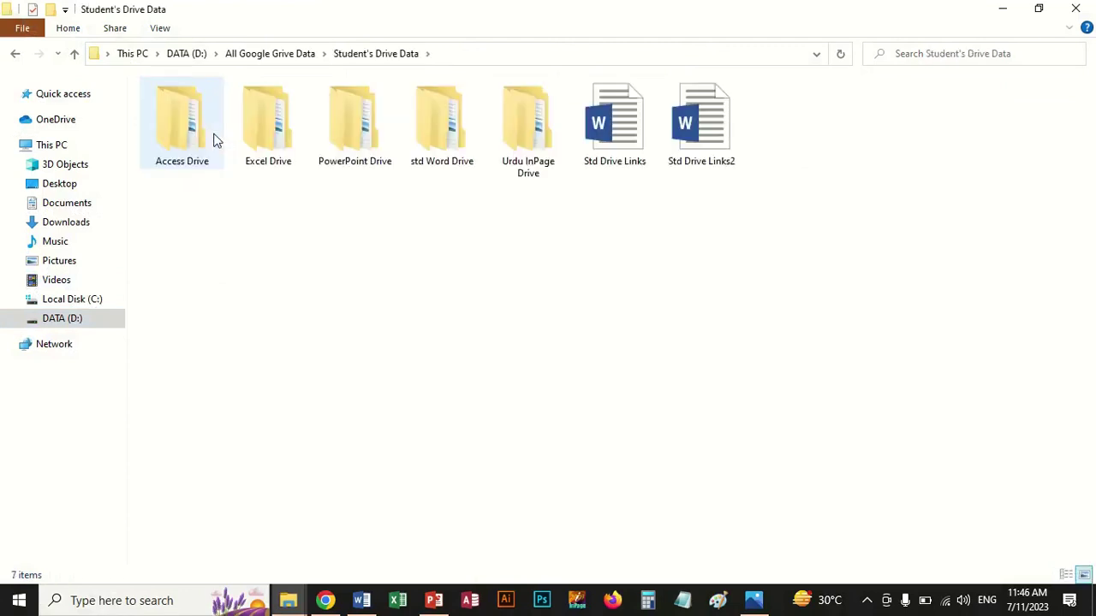
{"action": "double_click", "coordinate": [410, 144]}
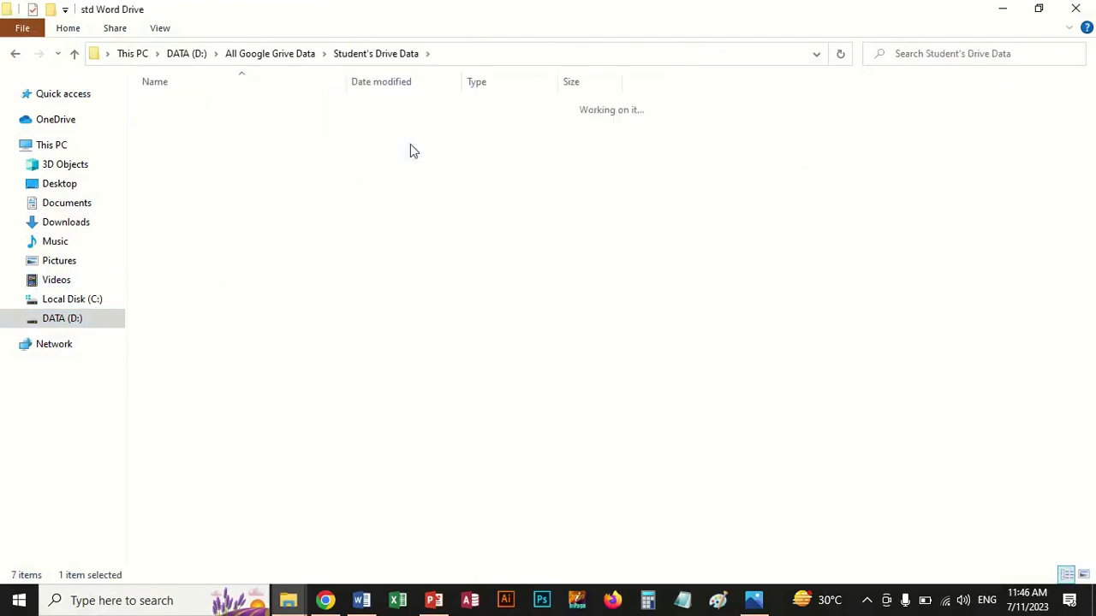
{"action": "double_click", "coordinate": [221, 109]}
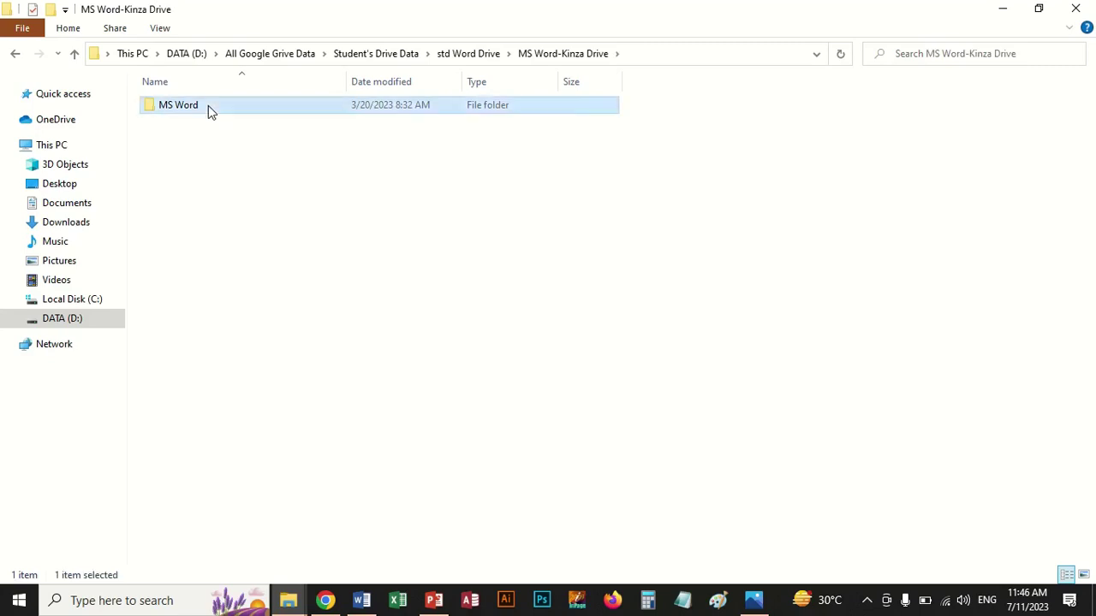
{"action": "double_click", "coordinate": [208, 108]}
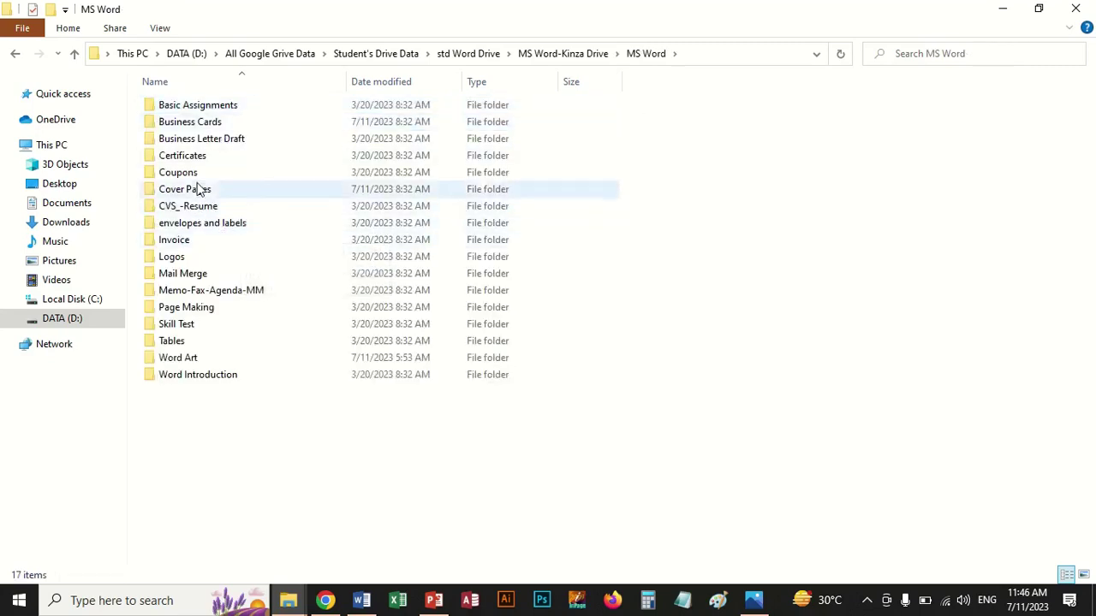
View the student's logo screenshots in Logos > Basic Logo > SCREEN SHOOT and return to Basic Logo
{"action": "double_click", "coordinate": [180, 259]}
{"action": "double_click", "coordinate": [183, 123]}
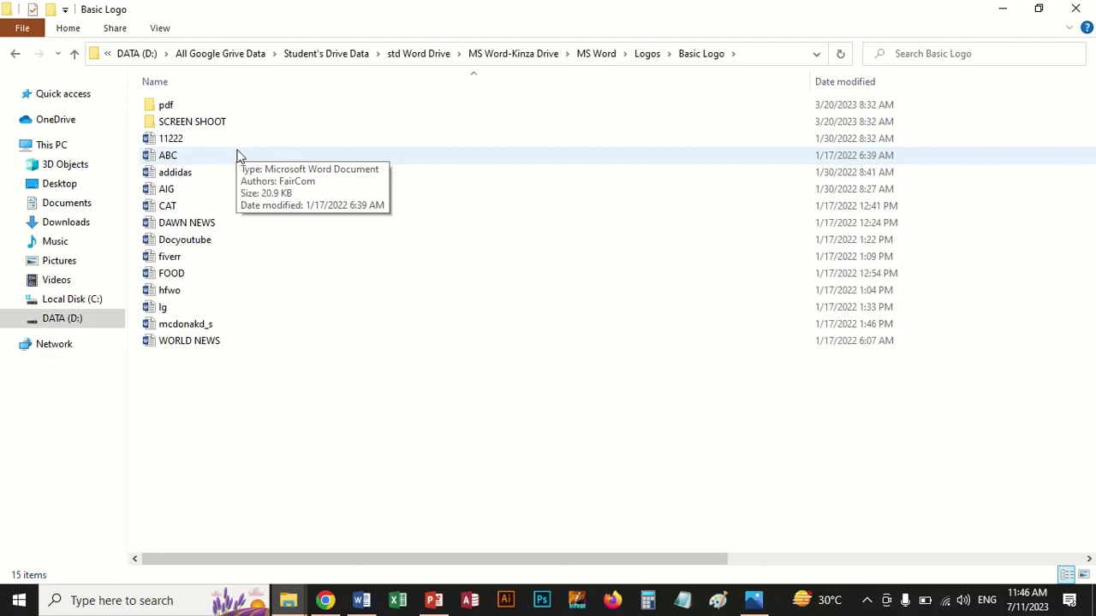
{"action": "double_click", "coordinate": [191, 125]}
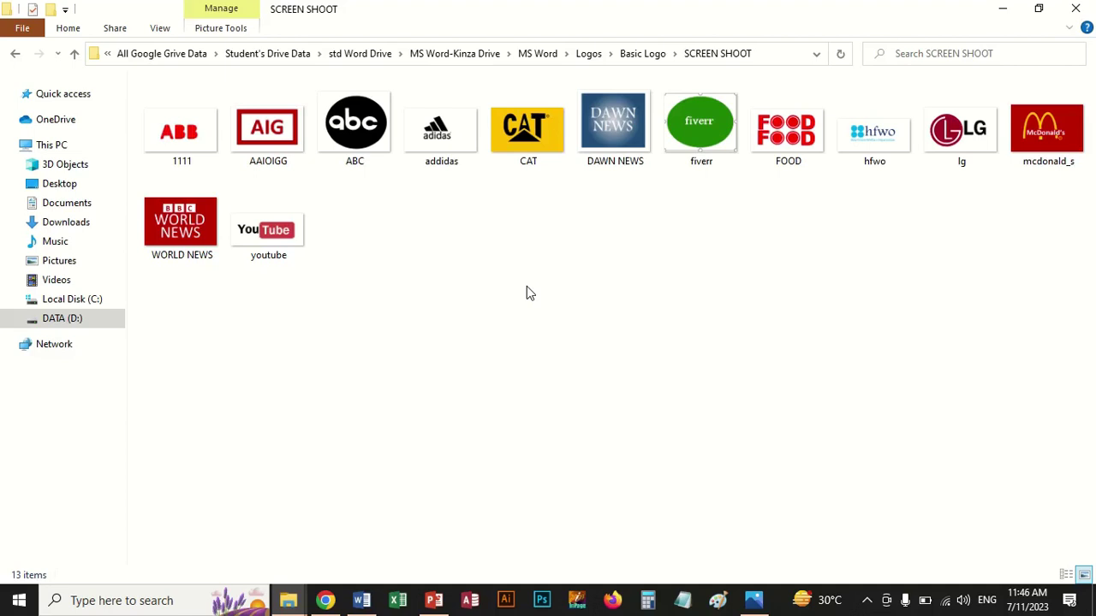
{"action": "left_click", "coordinate": [626, 62]}
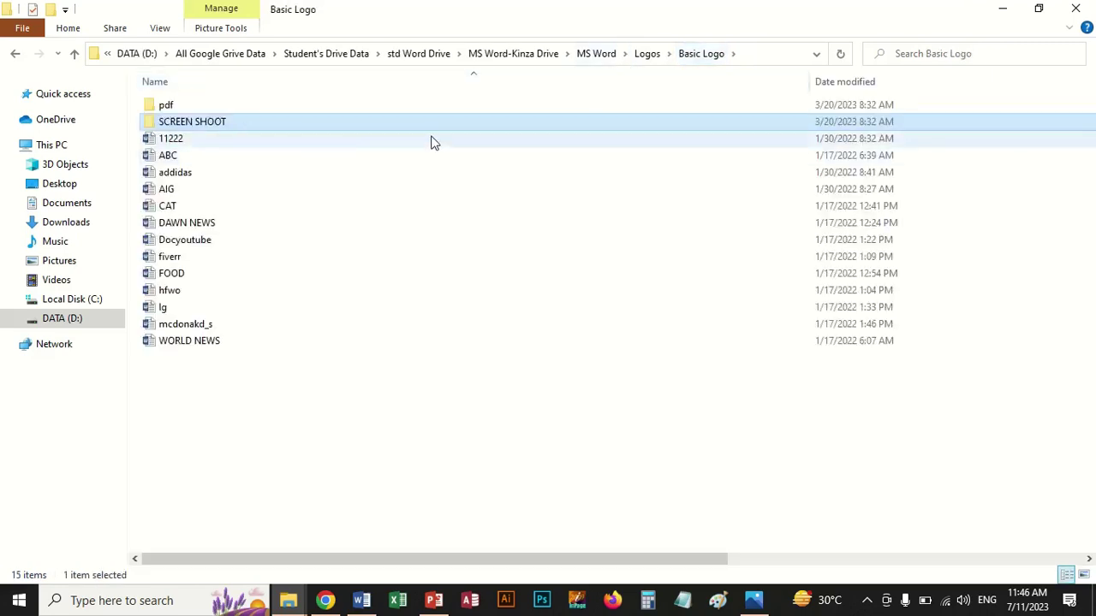
Open the CAT Word document from the Basic Logo folder inside Logos
{"action": "left_click", "coordinate": [645, 56]}
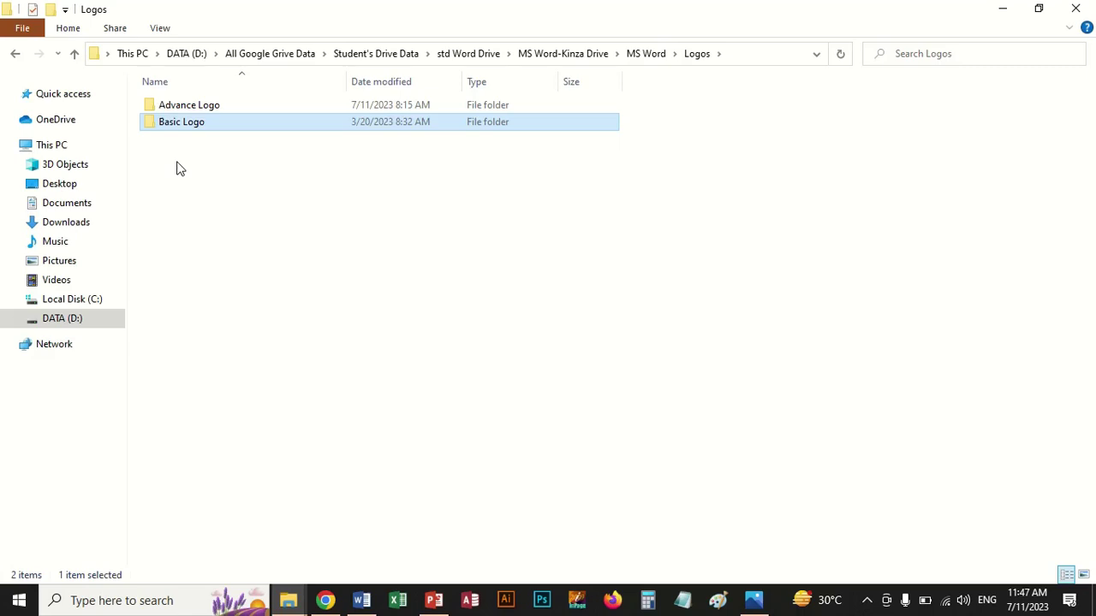
{"action": "double_click", "coordinate": [190, 126]}
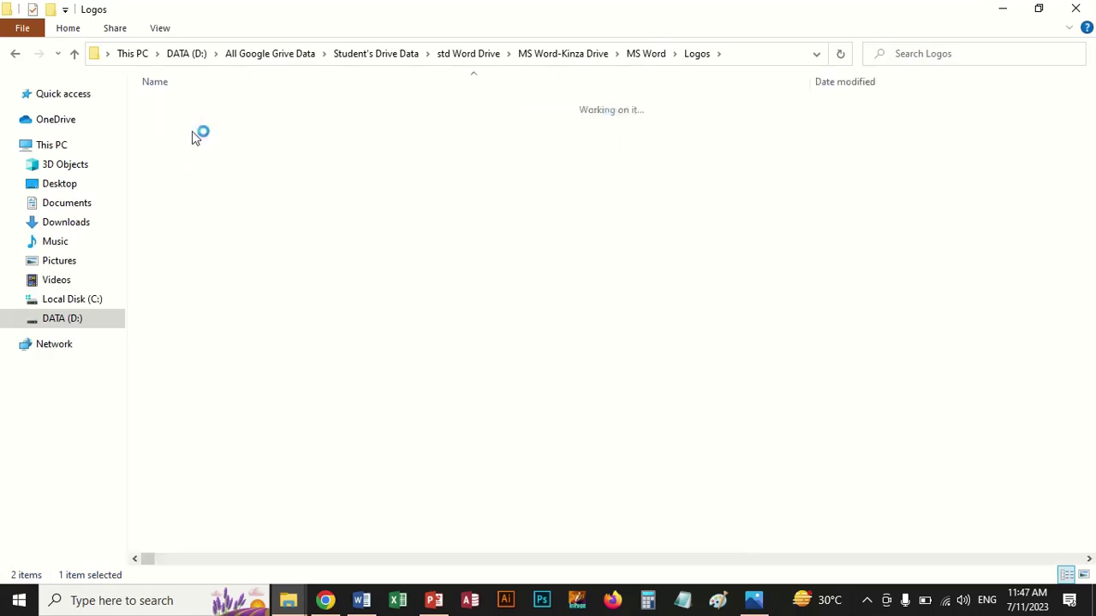
{"action": "double_click", "coordinate": [202, 208]}
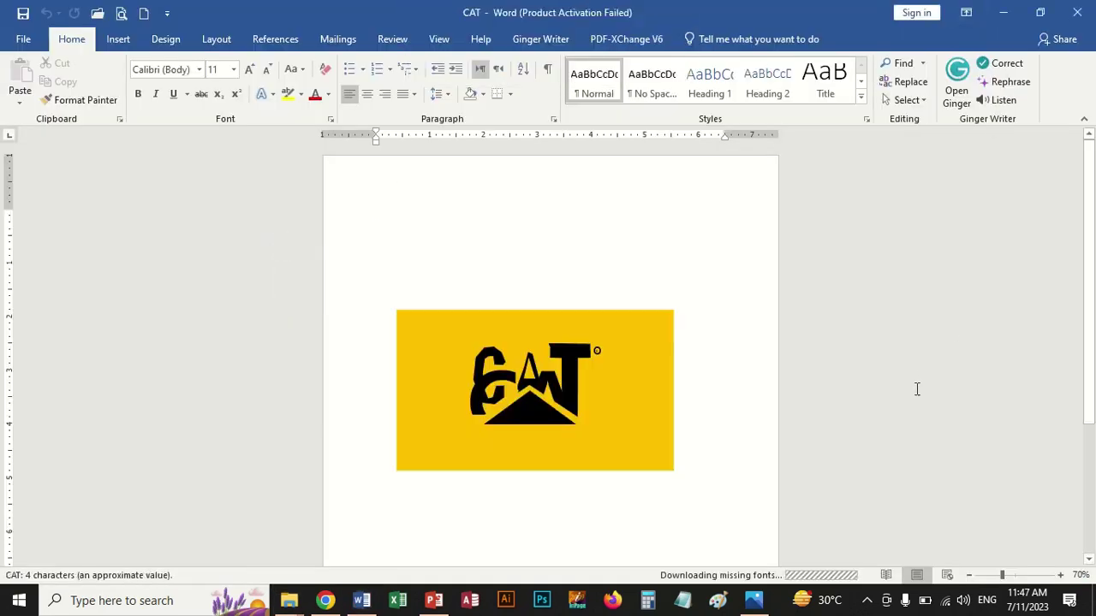
Delete the yellow background rectangle behind the CAT logo and undo the deletion
{"action": "left_click", "coordinate": [640, 394]}
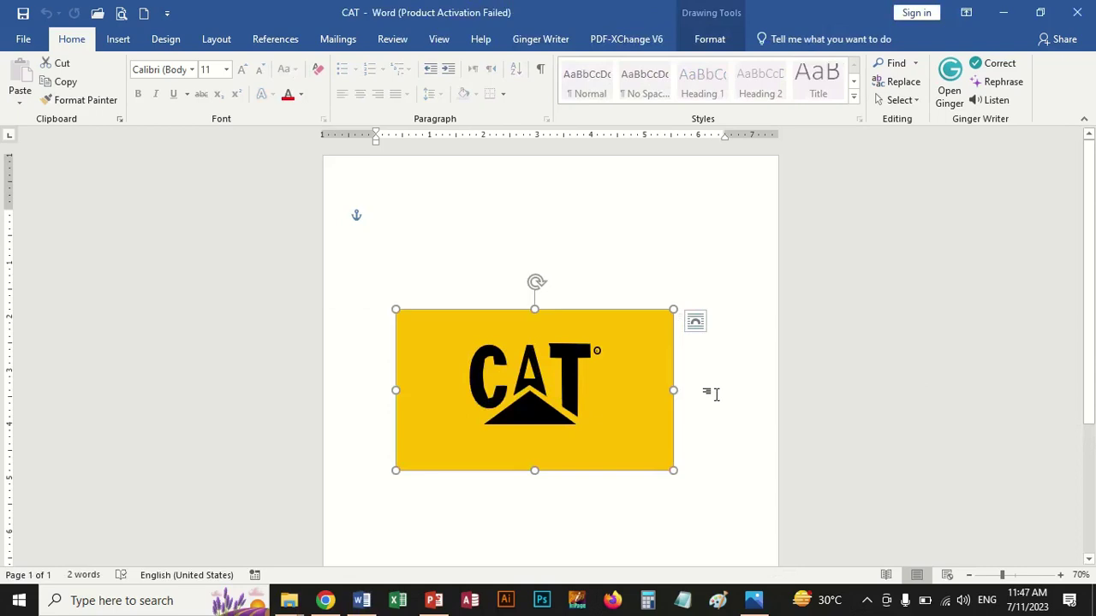
{"action": "left_click", "coordinate": [642, 459]}
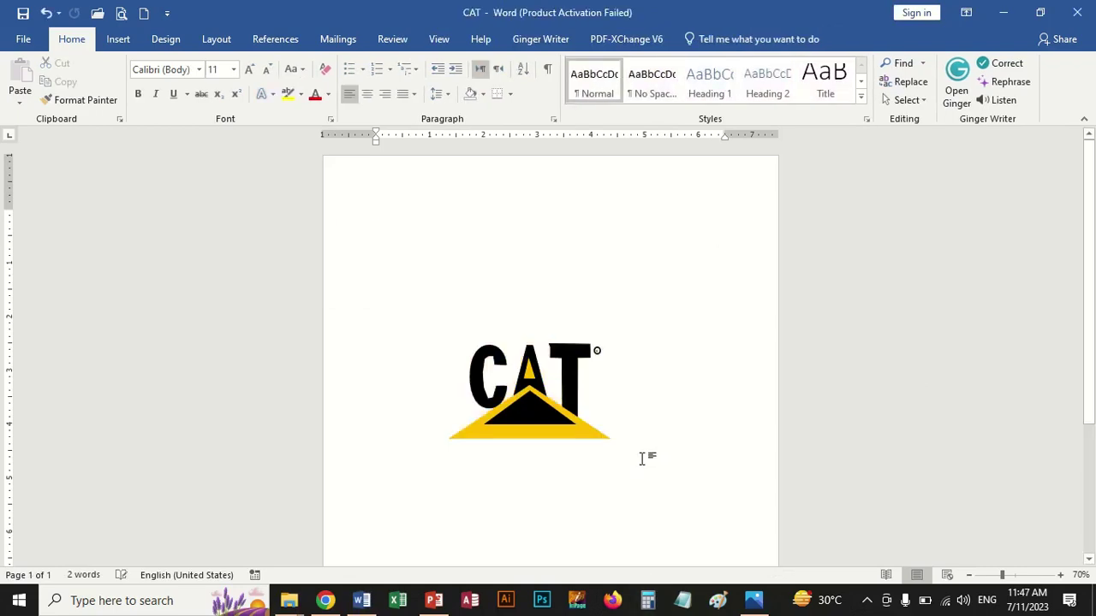
{"action": "key", "text": "ctrl+z"}
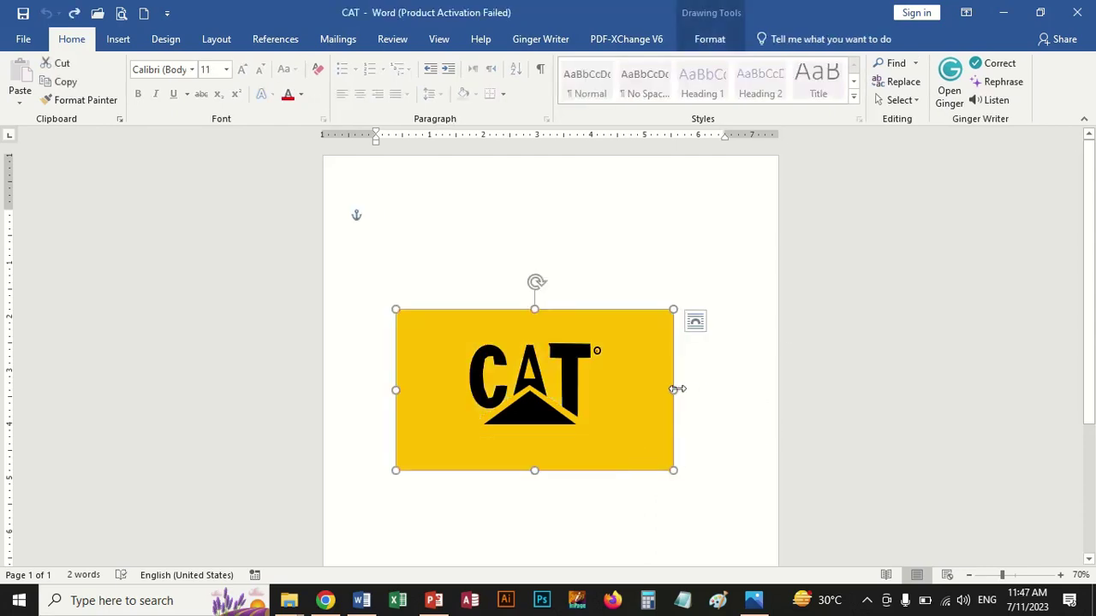
Narrow the yellow background rectangle behind the CAT logo by pulling in both of its sides
{"action": "left_click_drag", "start_coordinate": [672, 389], "coordinate": [649, 393]}
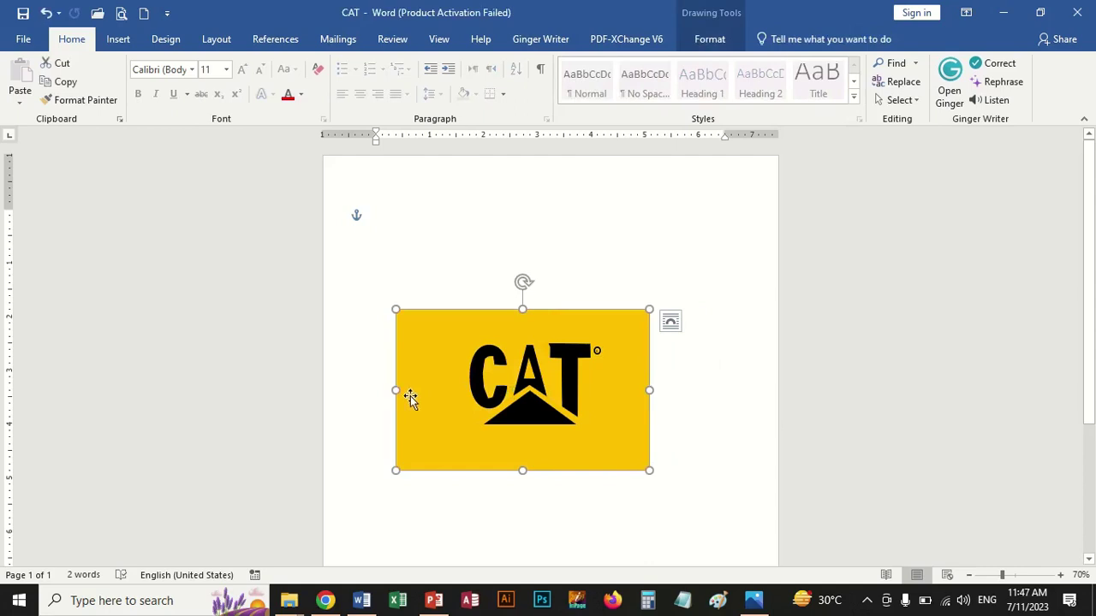
{"action": "left_click_drag", "start_coordinate": [395, 391], "coordinate": [426, 390]}
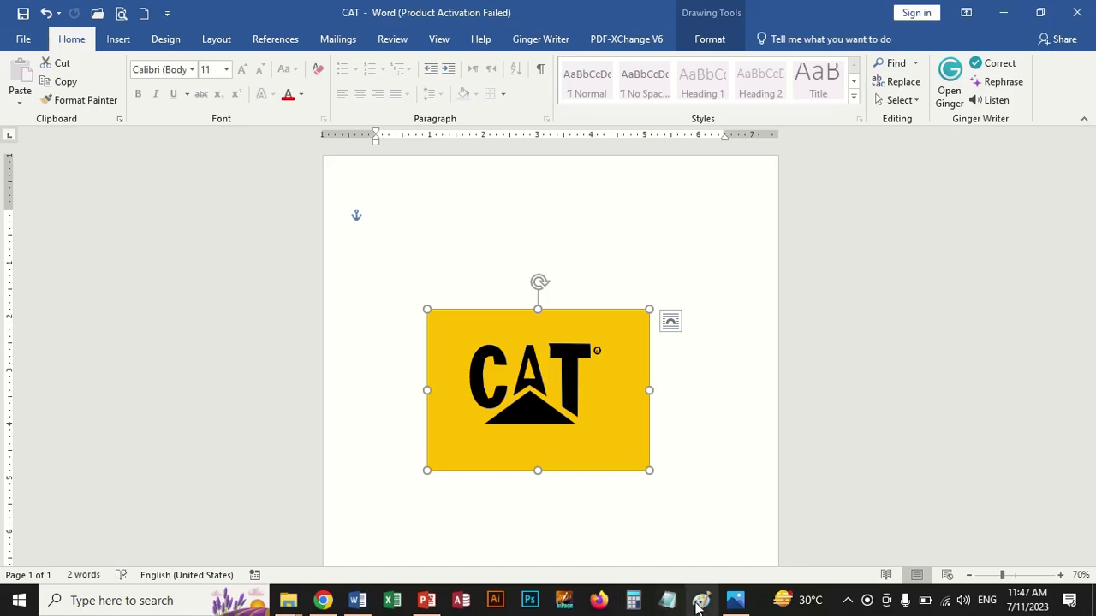
Find Paint through the Windows search, examine its taskbar pinning option and return to the CAT document
{"action": "left_click", "coordinate": [80, 601]}
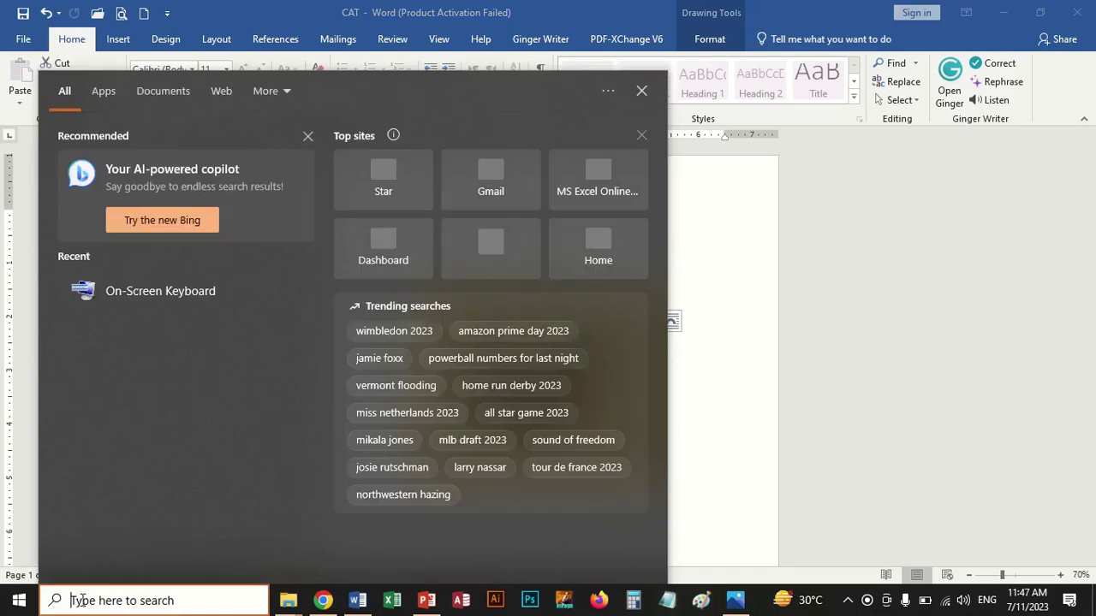
{"action": "type", "text": "paint"}
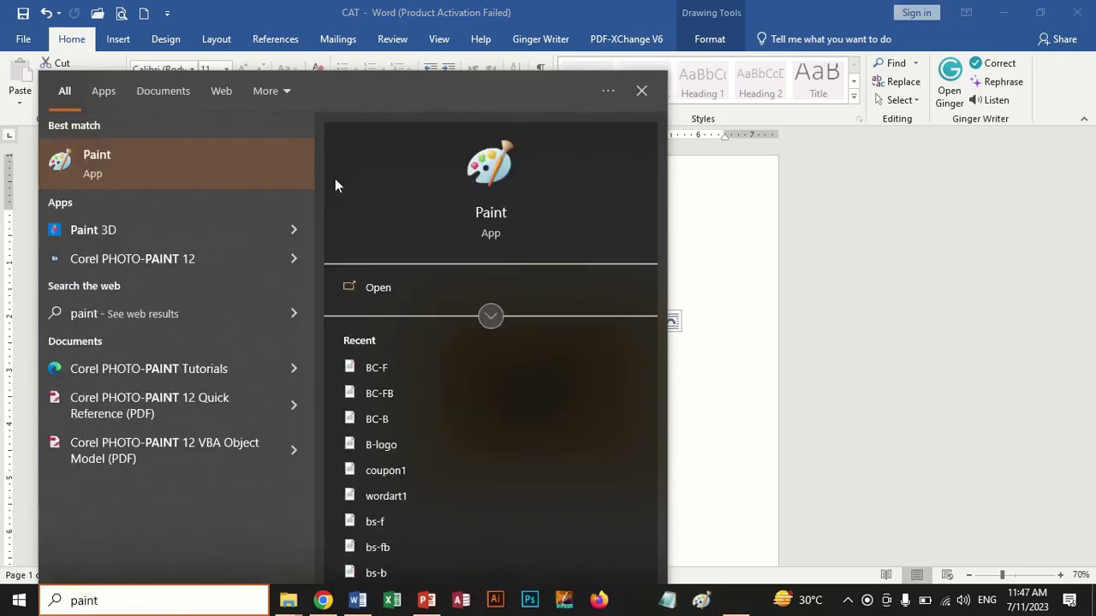
{"action": "right_click", "coordinate": [77, 168]}
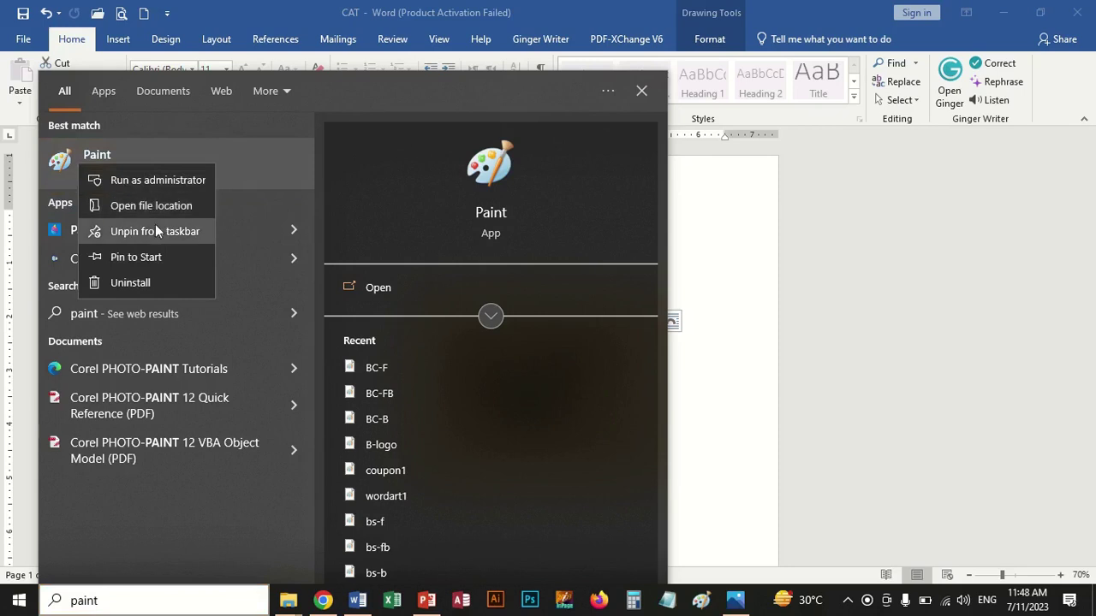
{"action": "left_click", "coordinate": [790, 303]}
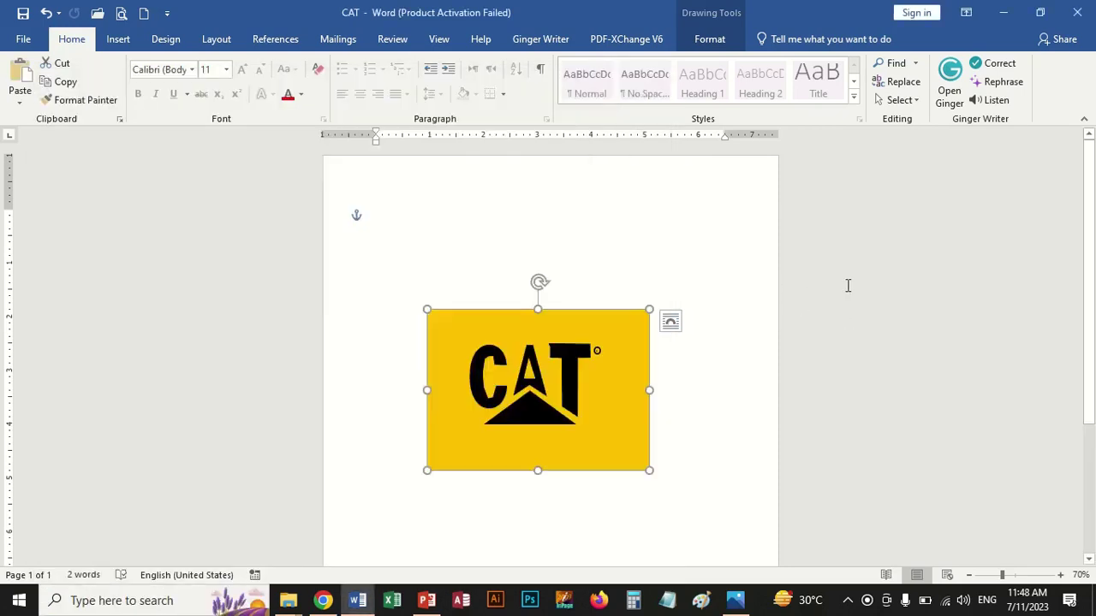
Switch to Paint, paste the screenshot of the CAT document and crop it to a logo area of about 248 × 173 px
{"action": "left_click", "coordinate": [701, 600]}
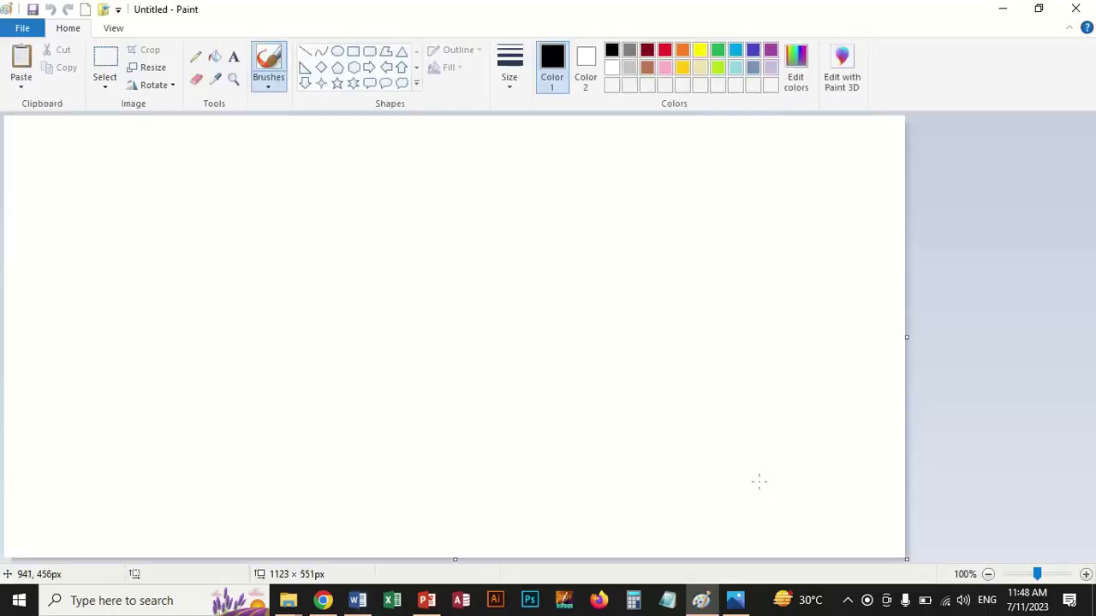
{"action": "key", "text": "ctrl+v"}
{"action": "left_click_drag", "start_coordinate": [673, 464], "coordinate": [642, 350]}
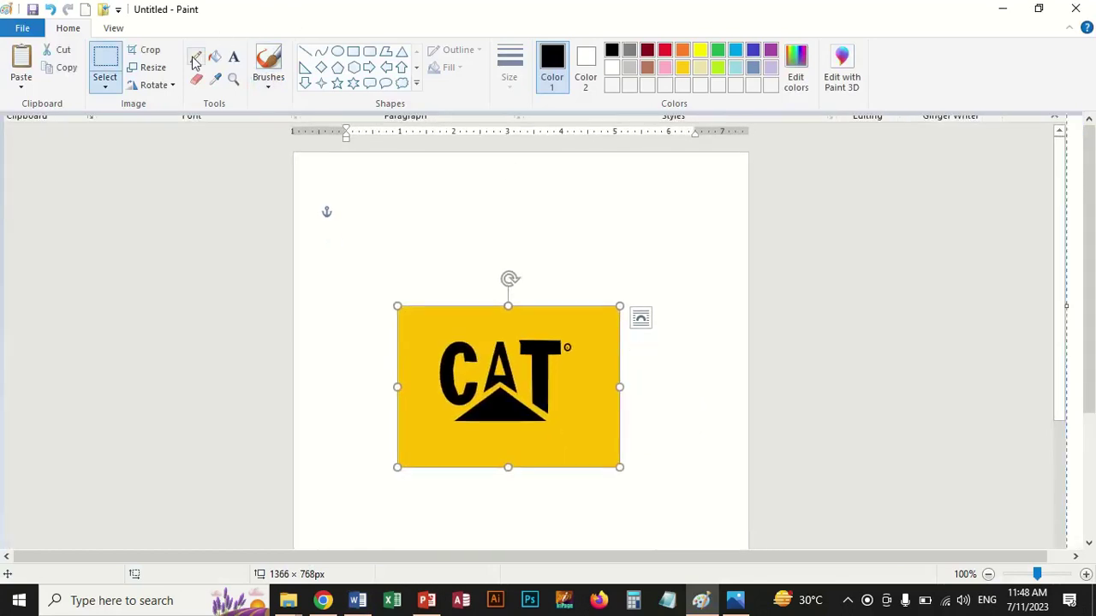
{"action": "left_click", "coordinate": [104, 59]}
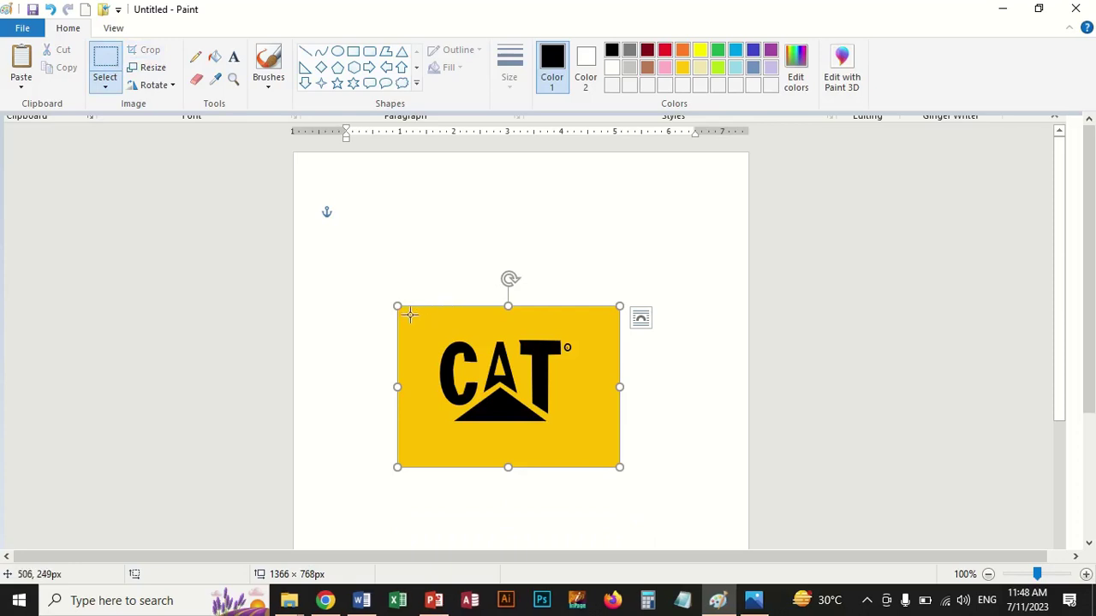
{"action": "left_click_drag", "start_coordinate": [407, 313], "coordinate": [606, 452]}
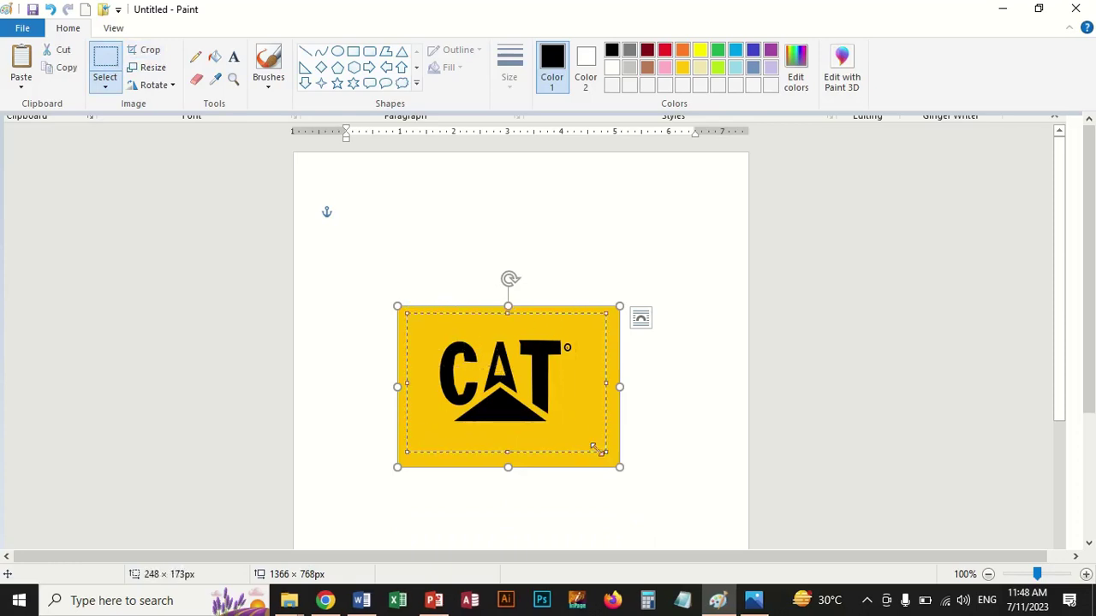
{"action": "left_click", "coordinate": [147, 50]}
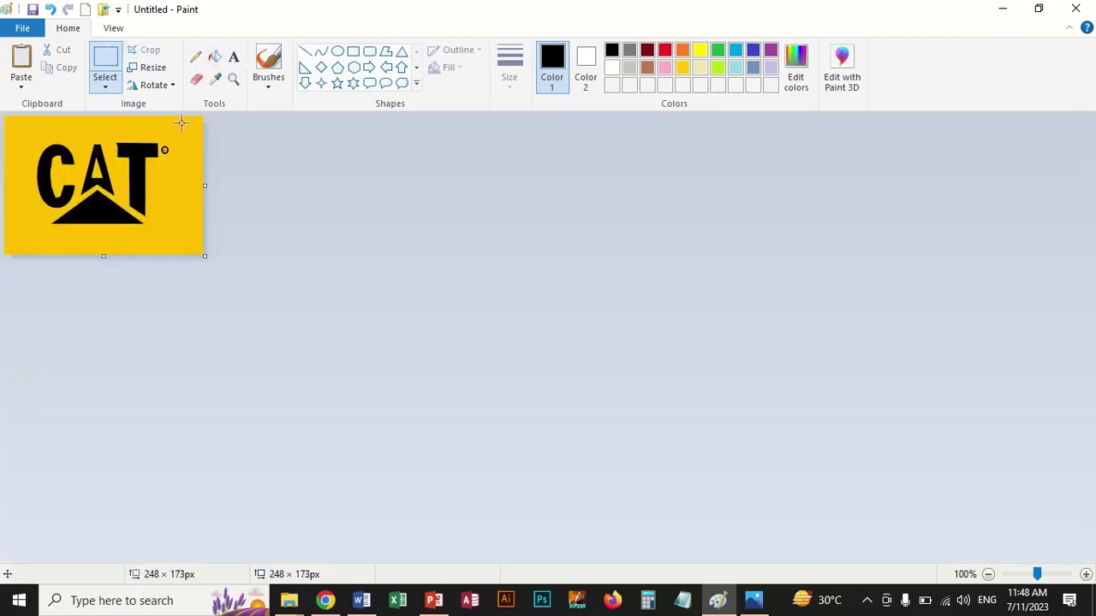
Save the cropped logo as the PNG file cat-logo in Documents > New folder and start a new blank image
{"action": "left_click", "coordinate": [32, 10]}
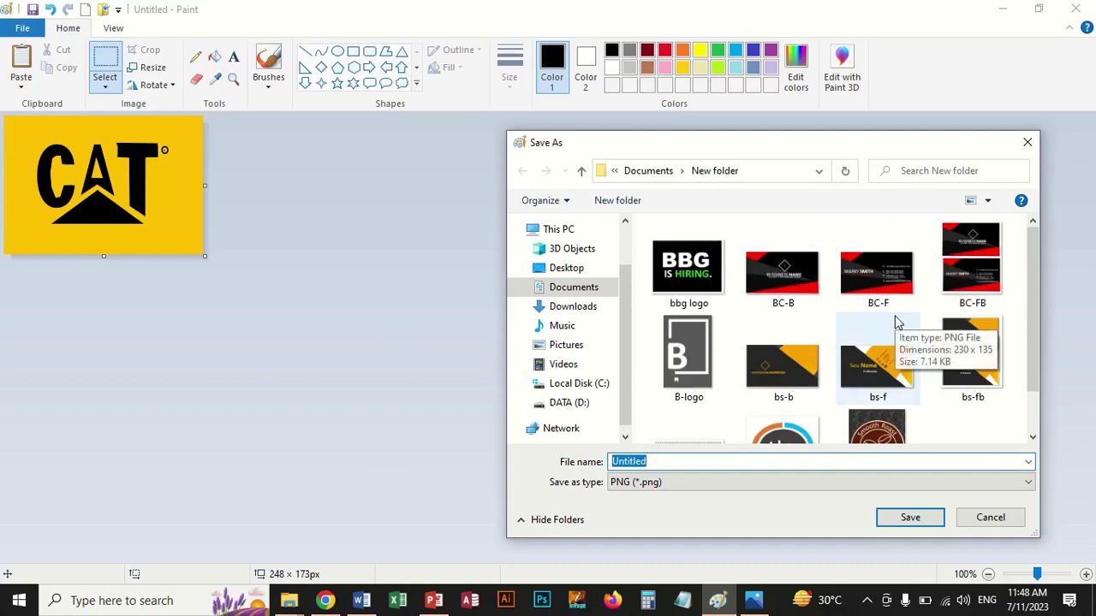
{"action": "type", "text": "cat-logo"}
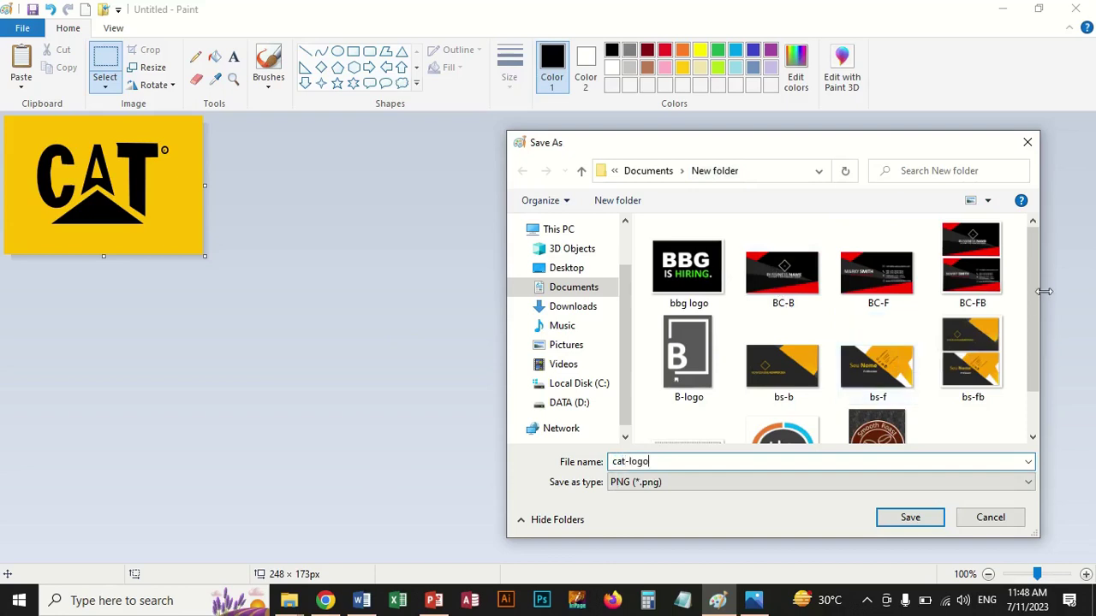
{"action": "left_click", "coordinate": [908, 531]}
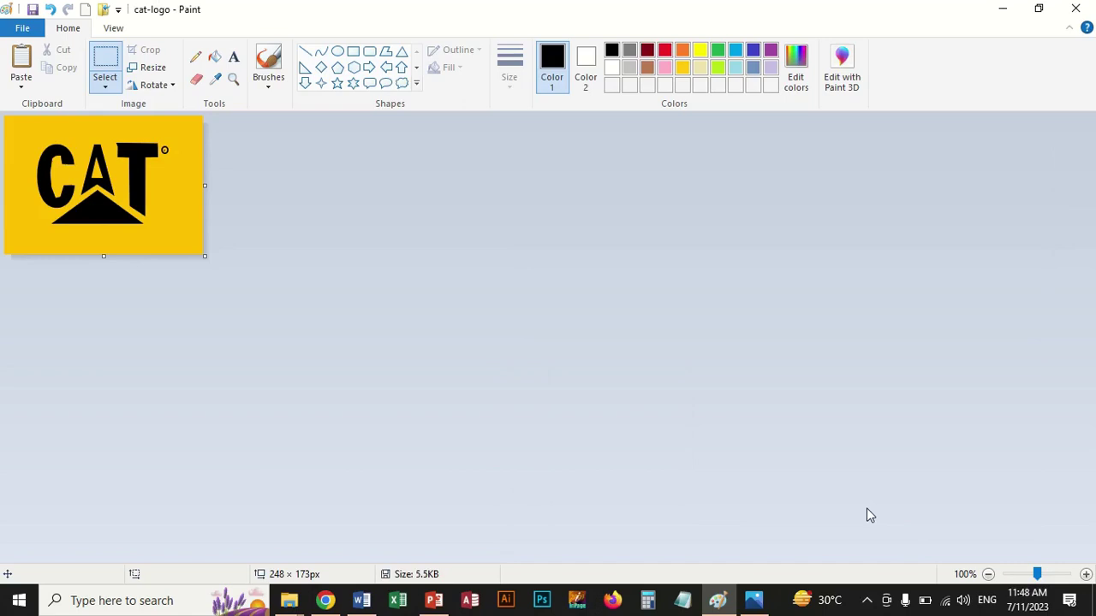
{"action": "left_click", "coordinate": [86, 11]}
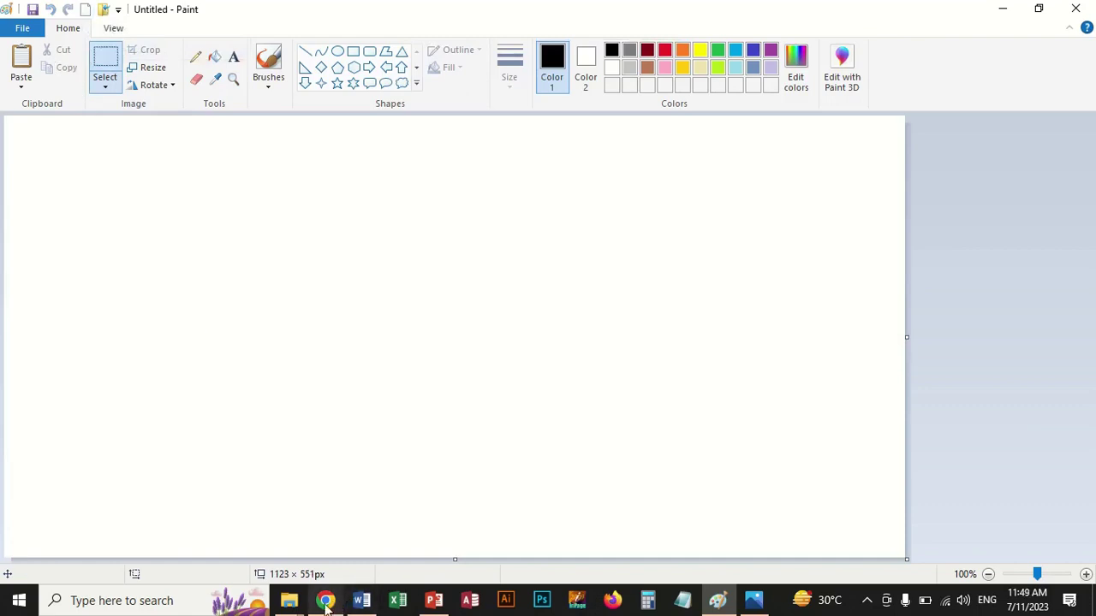
Switch to File Explorer and open the Advance Coupon folder inside Coupons in the student's MS Word folder
{"action": "mouse_move", "coordinate": [295, 604]}
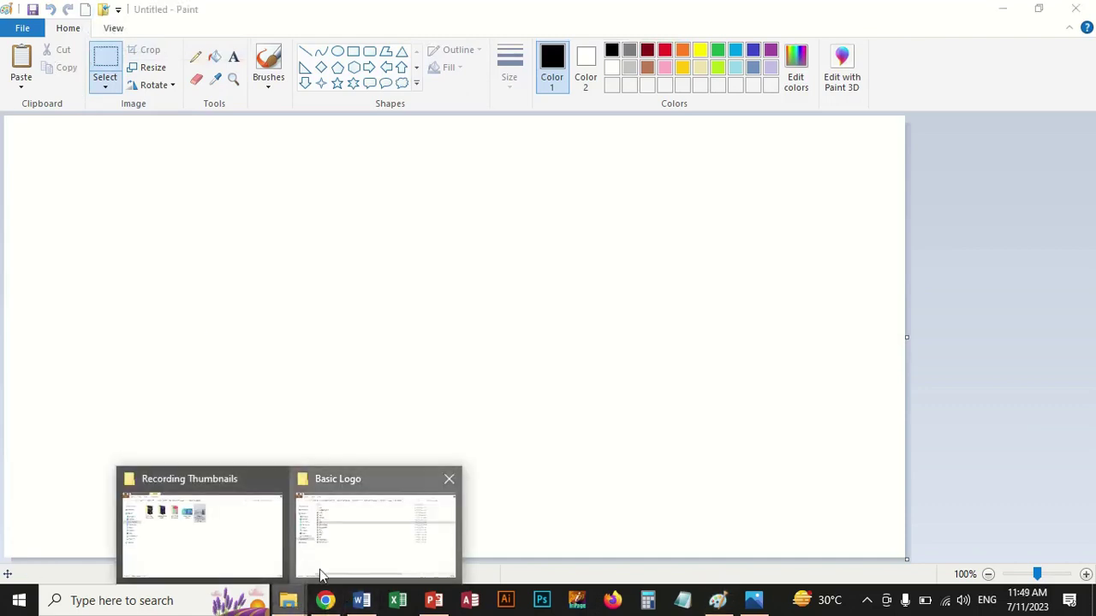
{"action": "left_click", "coordinate": [320, 569]}
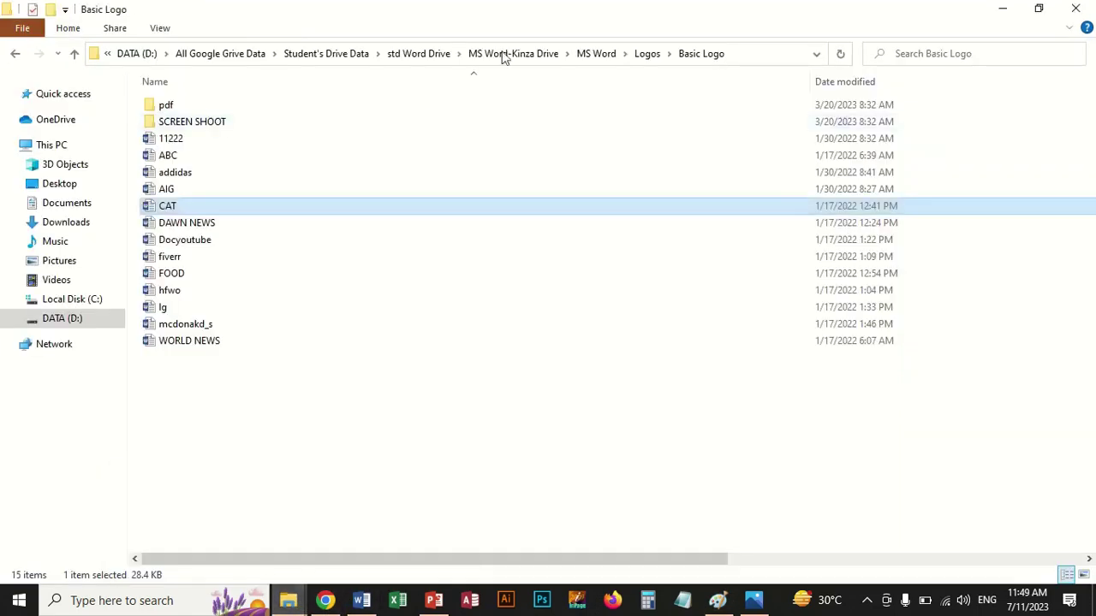
{"action": "left_click", "coordinate": [604, 54]}
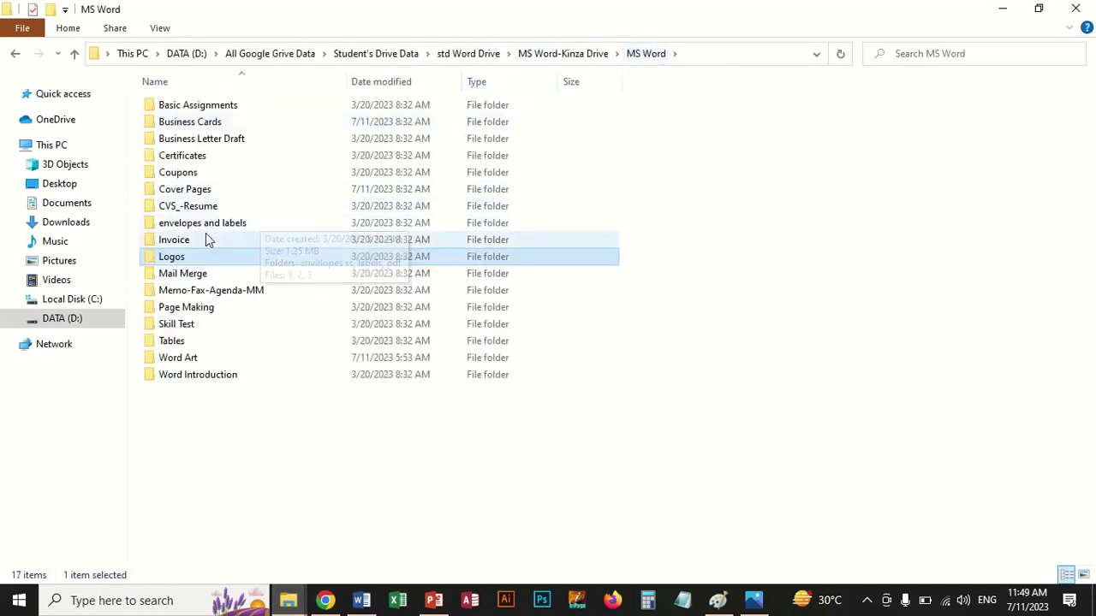
{"action": "mouse_move", "coordinate": [204, 239]}
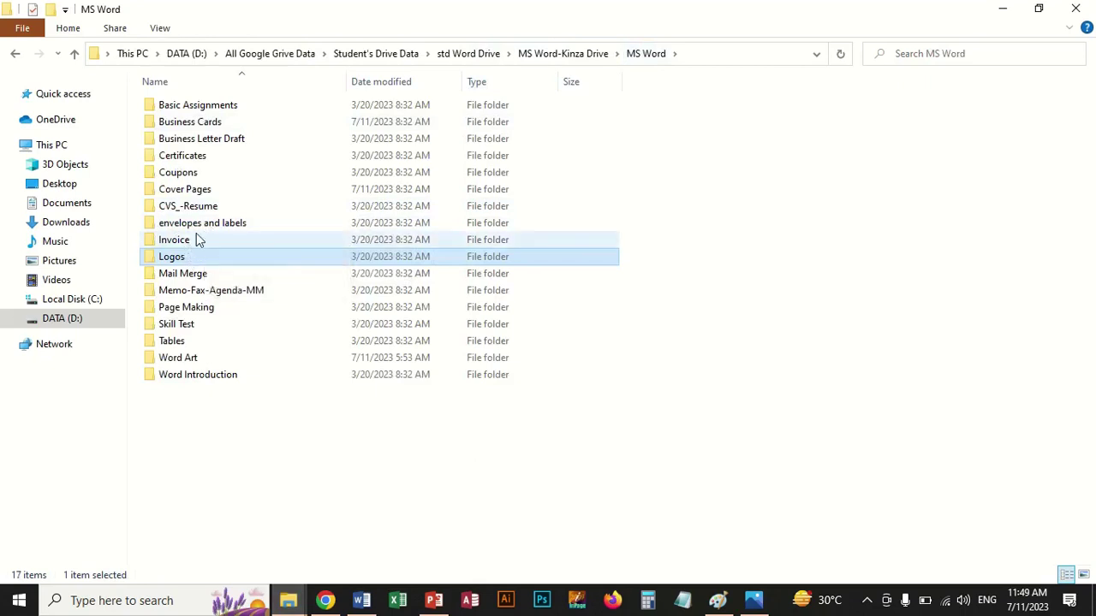
{"action": "double_click", "coordinate": [190, 173]}
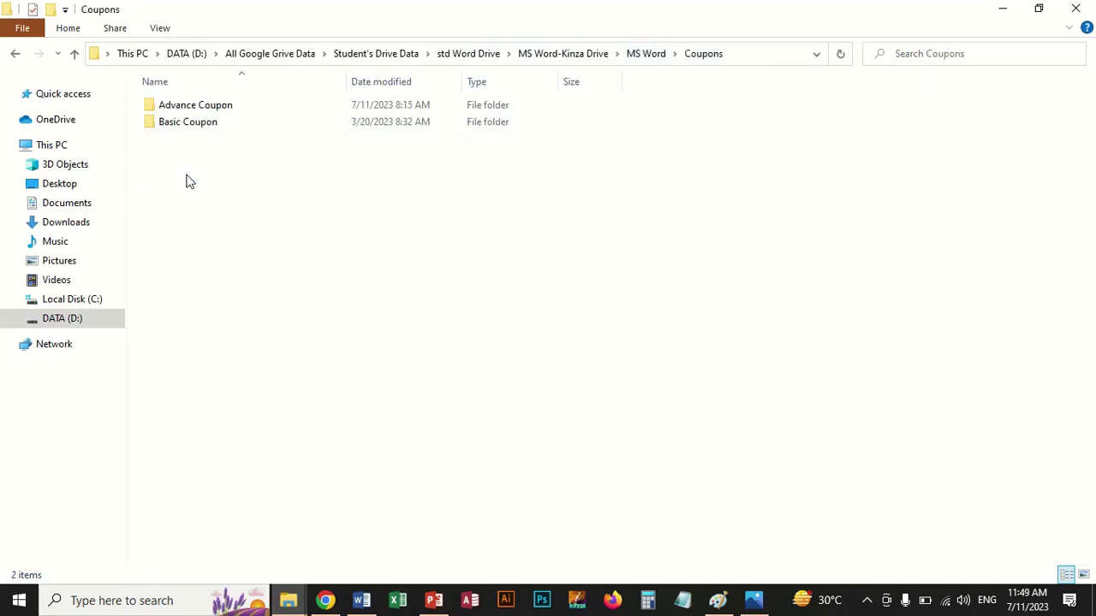
{"action": "double_click", "coordinate": [179, 107]}
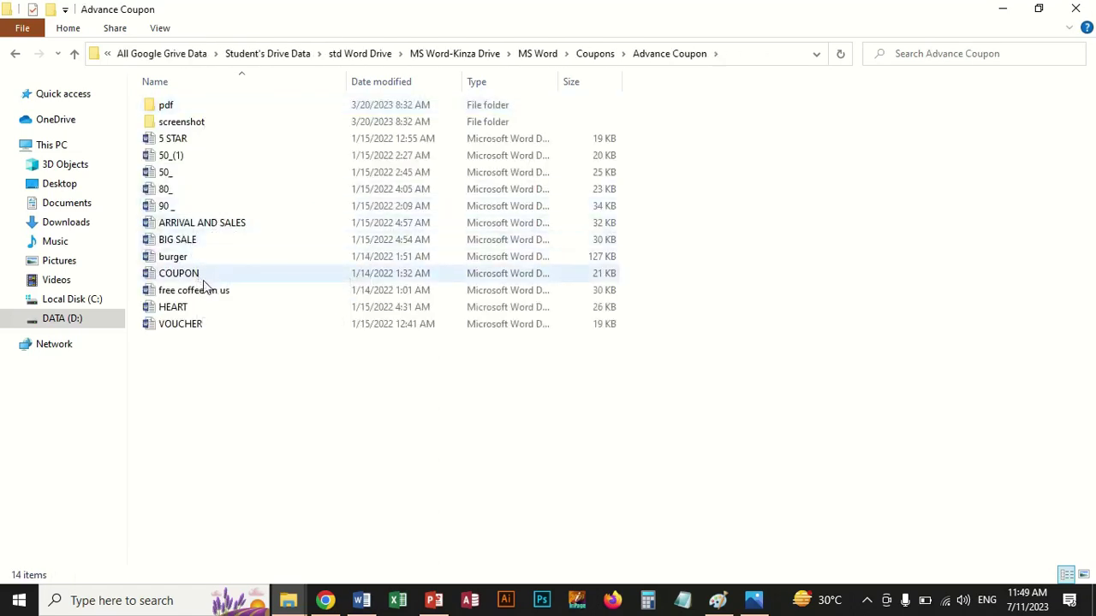
View the free coffee on us document, close it and return to the Advance Coupon folder
{"action": "left_click", "coordinate": [212, 295]}
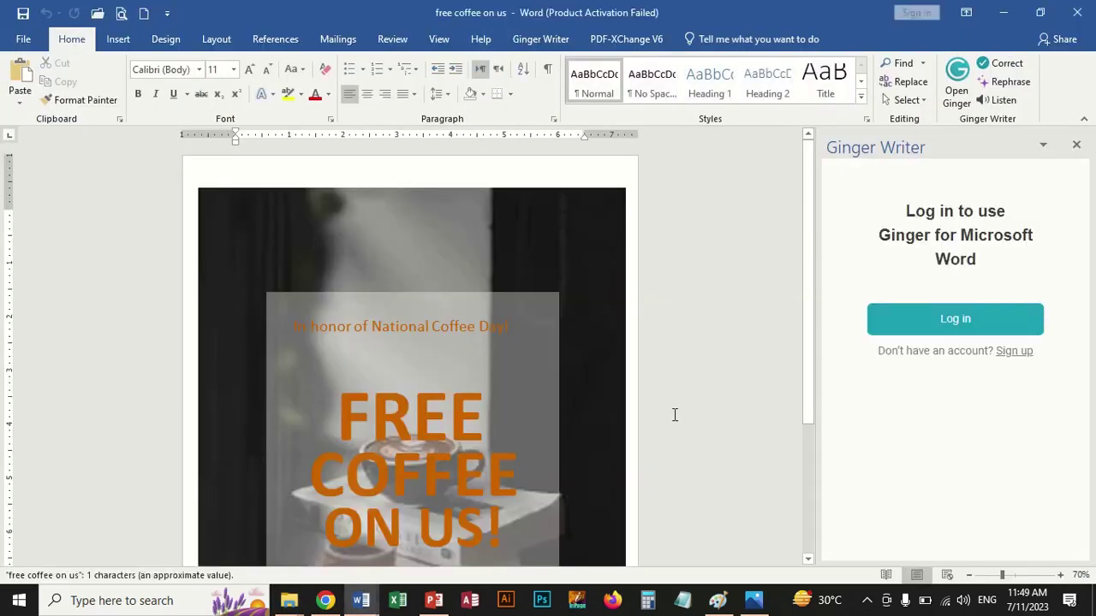
{"action": "left_click", "coordinate": [1077, 12]}
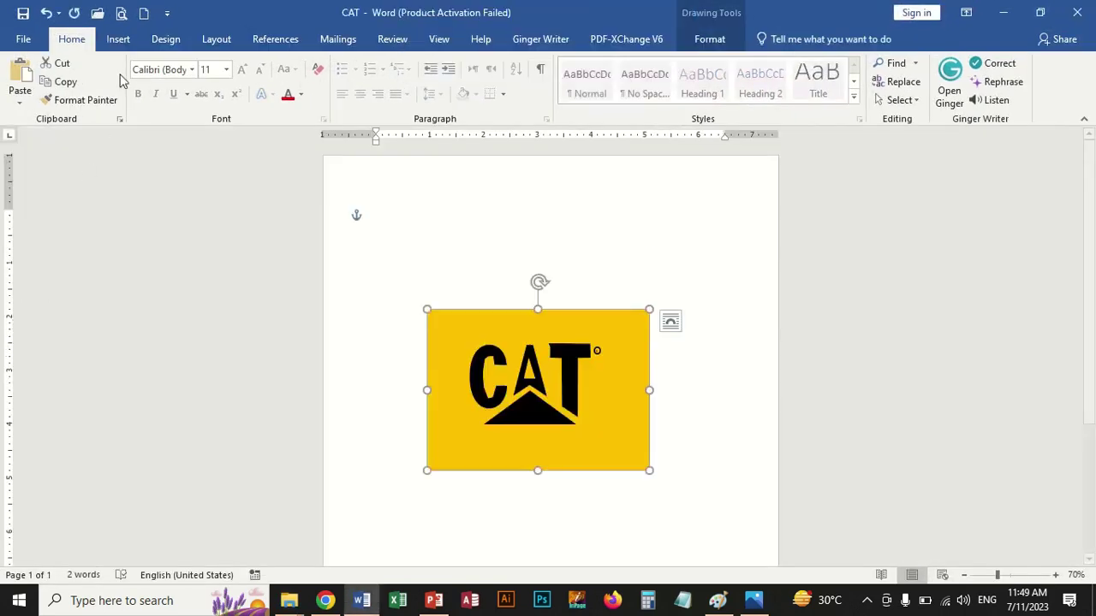
{"action": "left_click", "coordinate": [288, 600]}
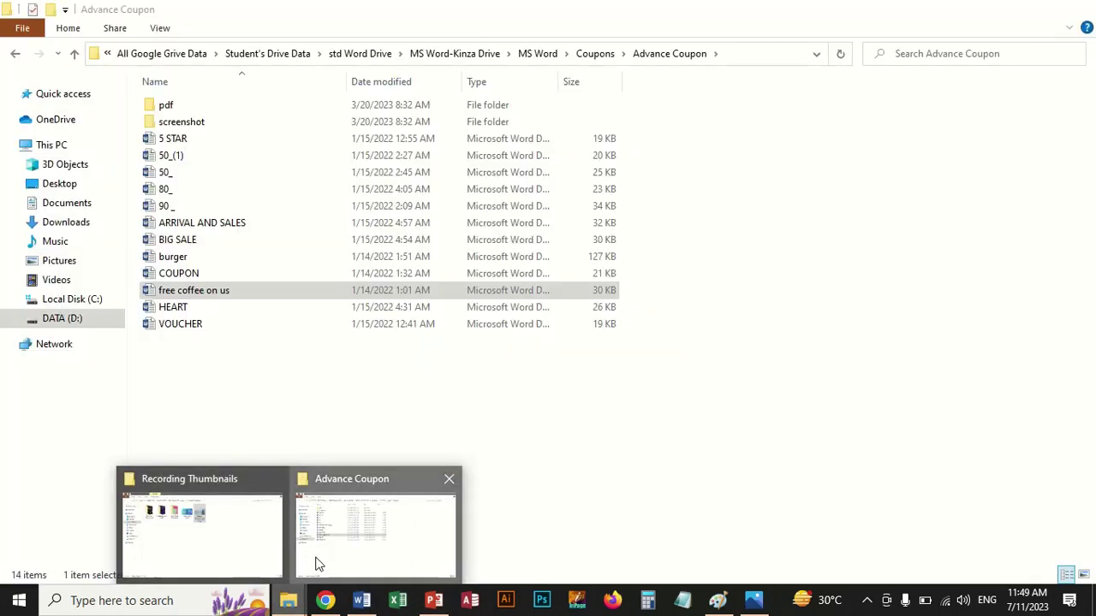
{"action": "left_click", "coordinate": [315, 565]}
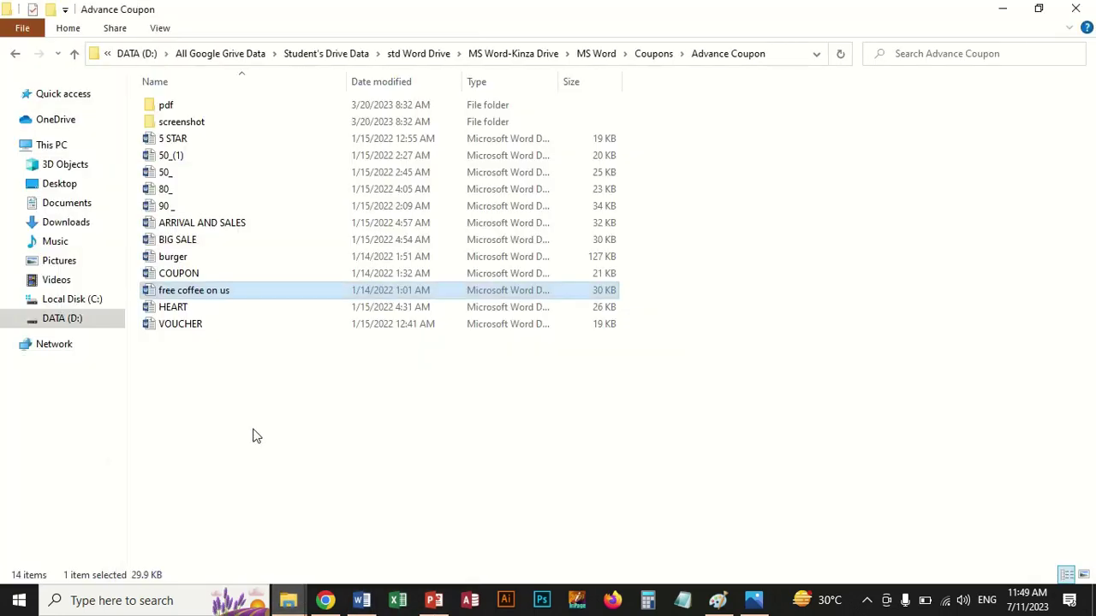
Open the HEART coupon document and close the Ginger Writer pane
{"action": "double_click", "coordinate": [176, 310]}
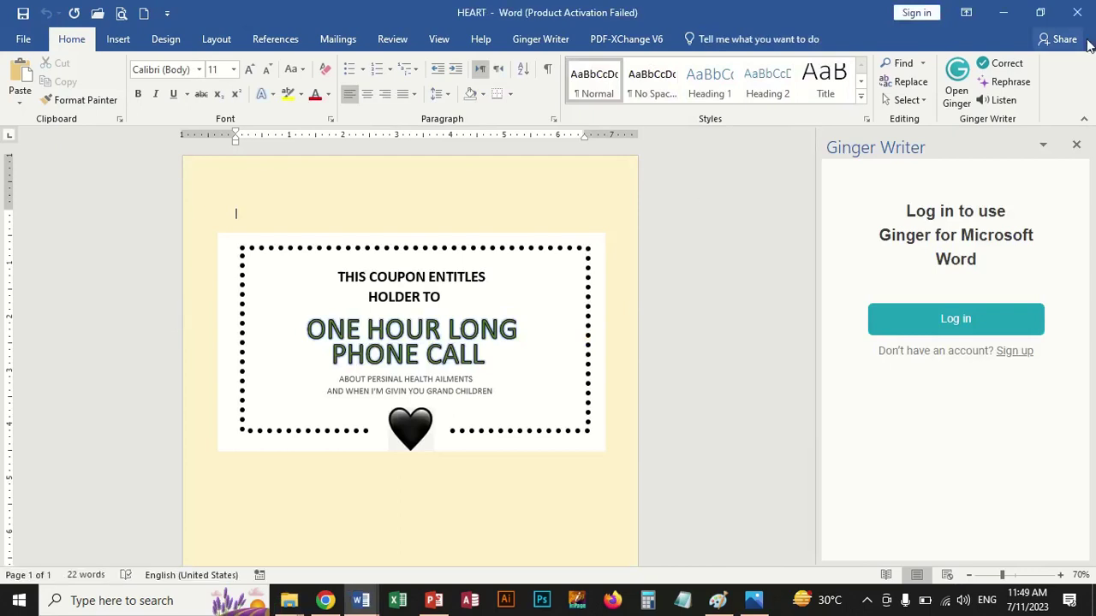
{"action": "left_click", "coordinate": [1076, 143]}
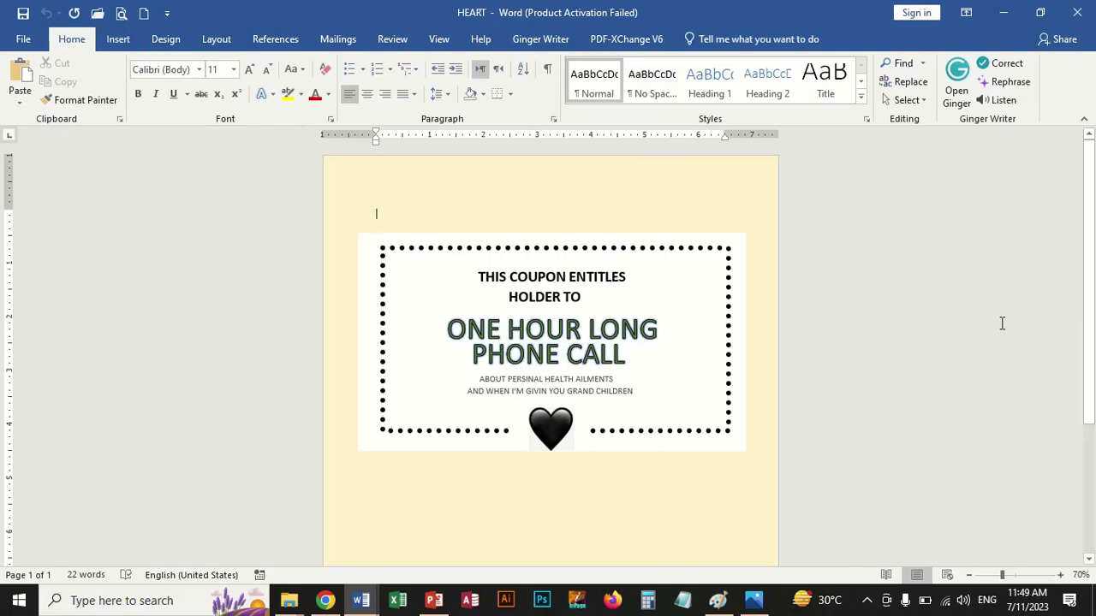
Switch to Paint, paste the screenshot of the HEART document and crop it to the white coupon, about 485 × 276 px
{"action": "left_click", "coordinate": [718, 600]}
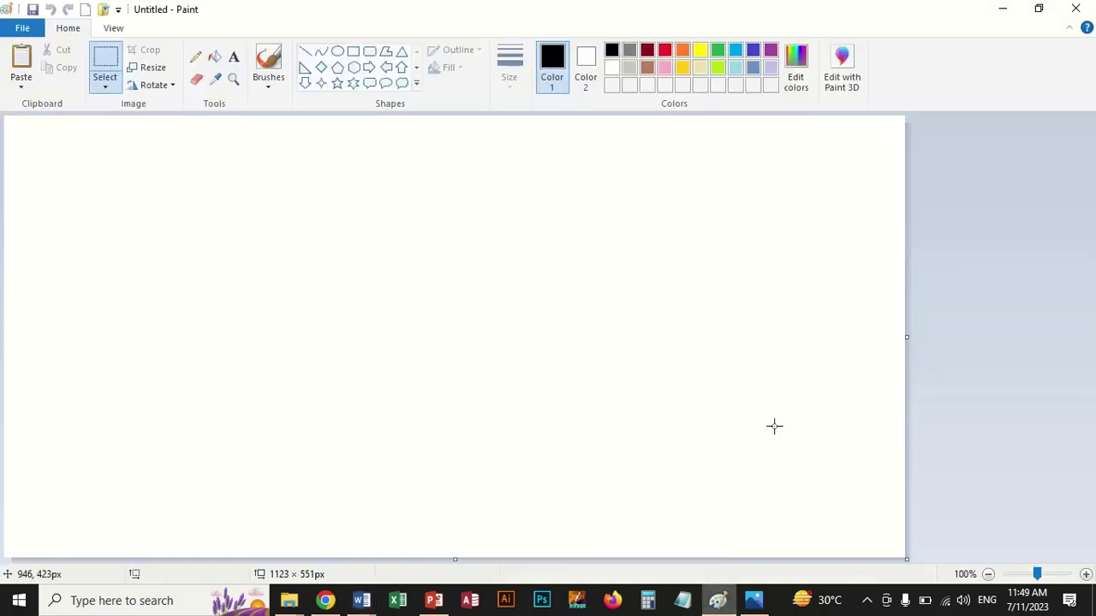
{"action": "key", "text": "ctrl+v"}
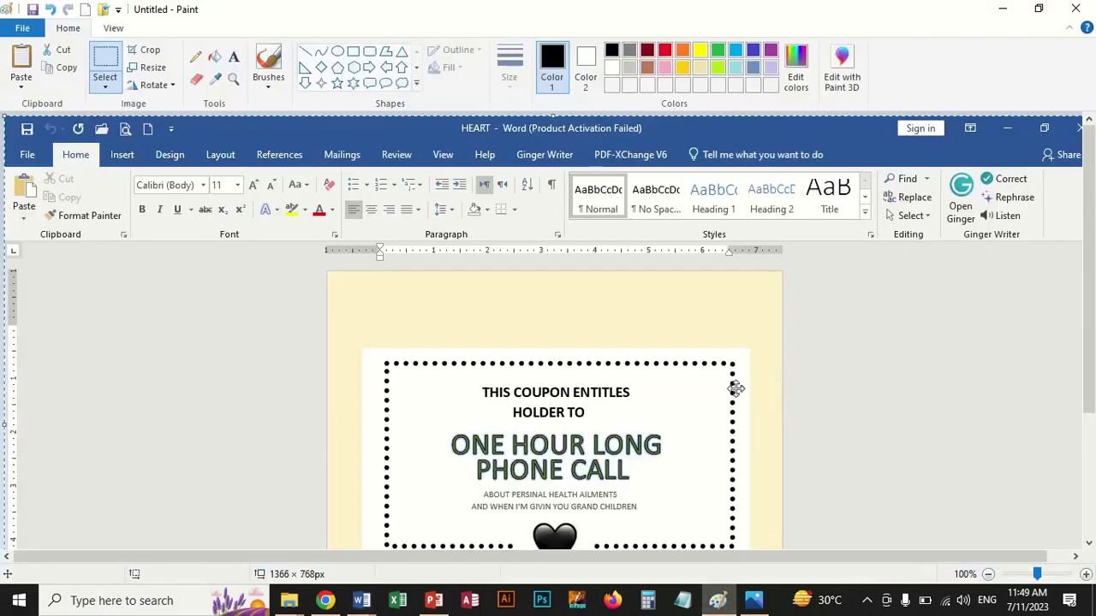
{"action": "left_click_drag", "start_coordinate": [690, 388], "coordinate": [650, 304]}
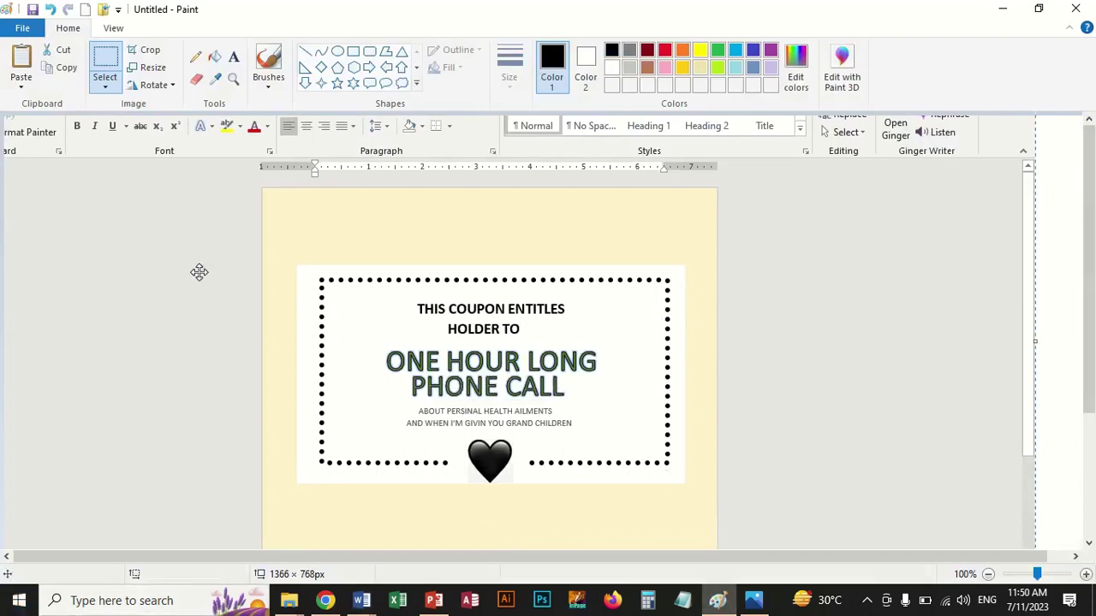
{"action": "left_click_drag", "start_coordinate": [440, 291], "coordinate": [441, 282]}
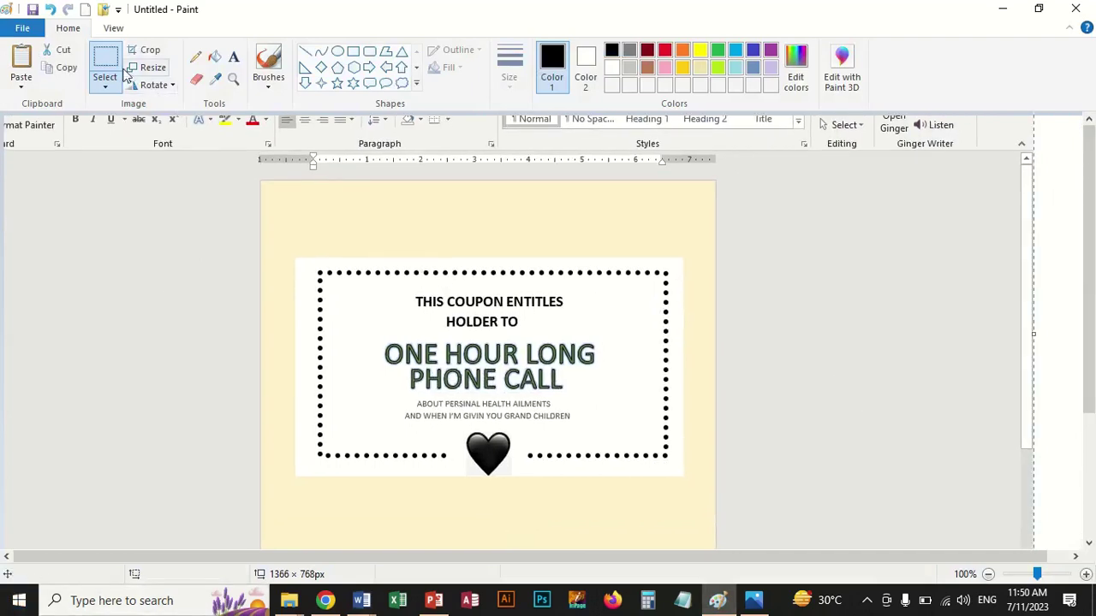
{"action": "left_click_drag", "start_coordinate": [296, 256], "coordinate": [683, 478]}
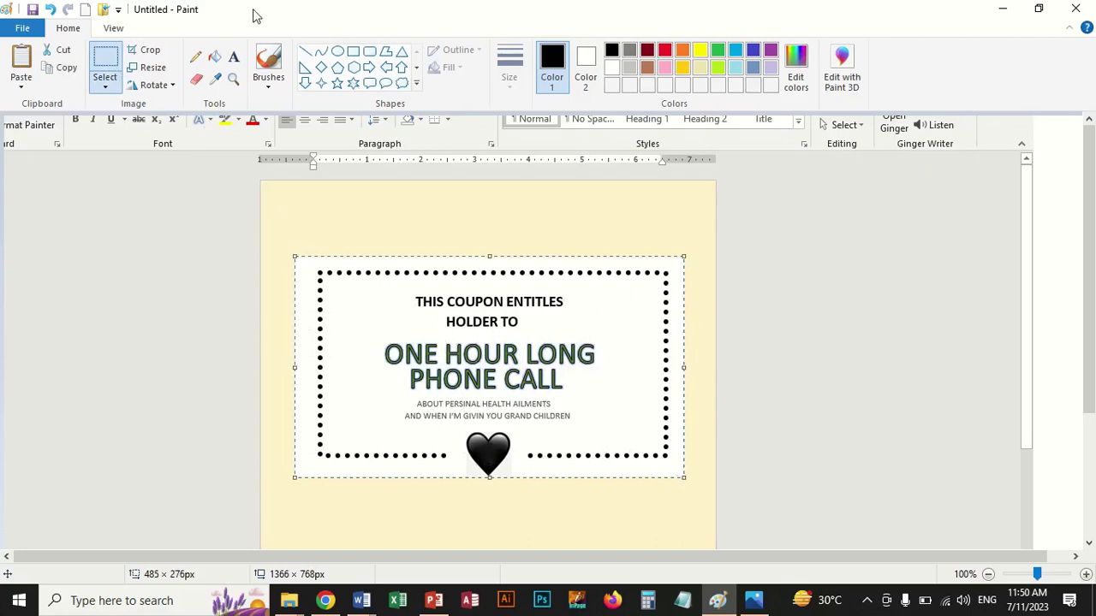
{"action": "left_click", "coordinate": [147, 49]}
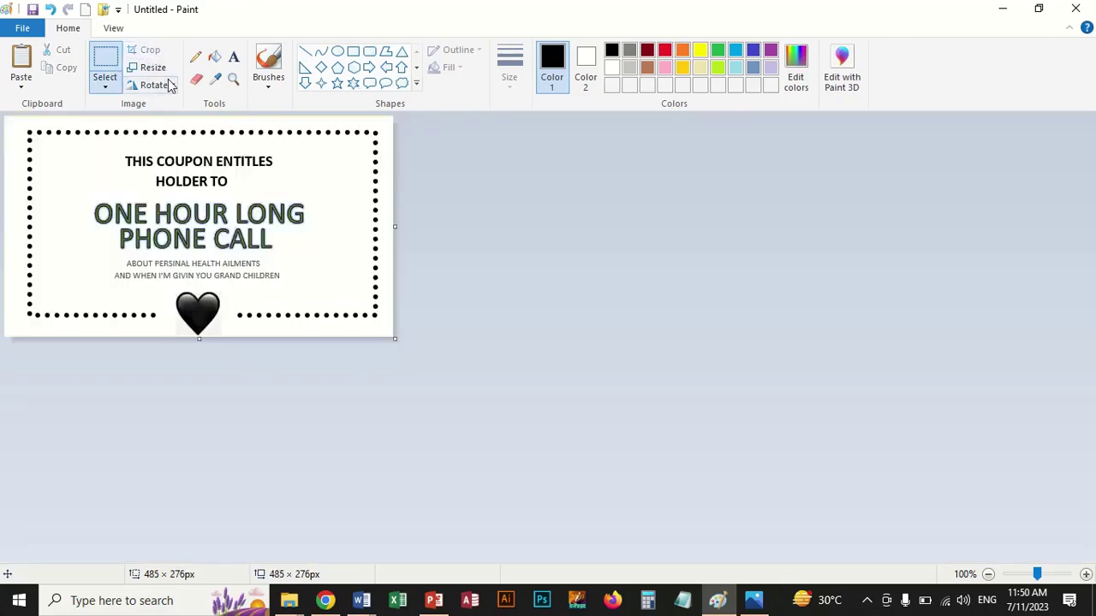
Save the cropped coupon as the PNG picture coupon2 and start a new blank picture
{"action": "left_click", "coordinate": [33, 9]}
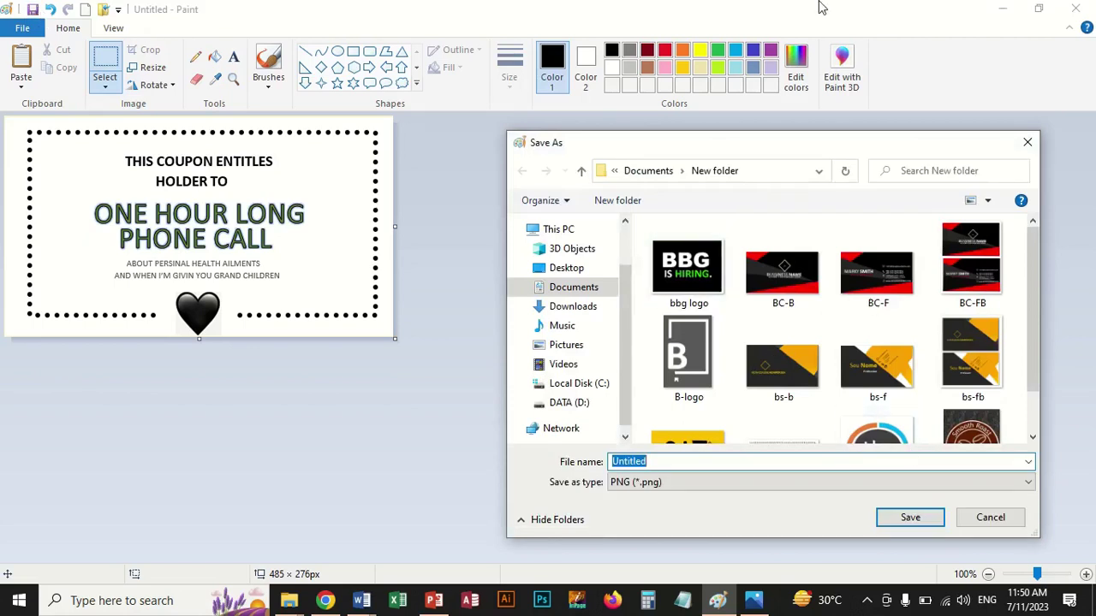
{"action": "mouse_move", "coordinate": [730, 608]}
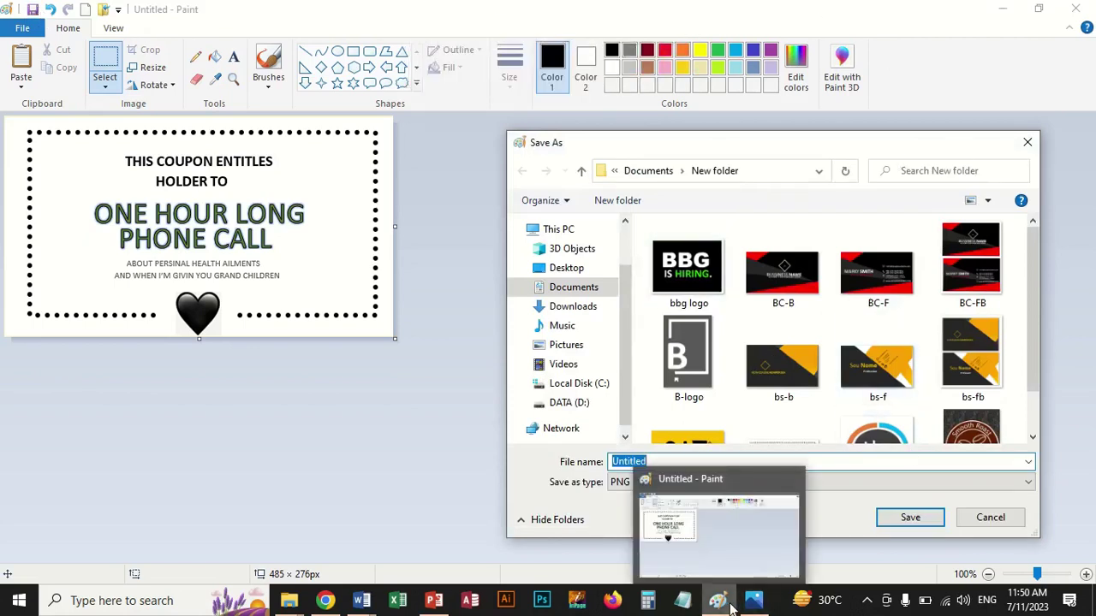
{"action": "type", "text": "coupon"}
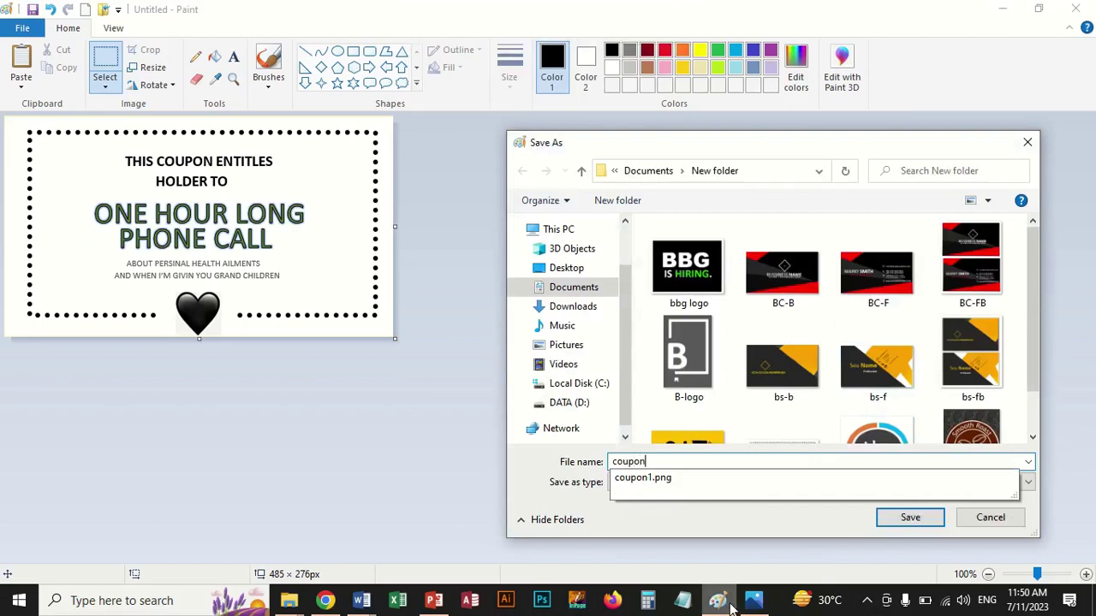
{"action": "type", "text": "2"}
{"action": "left_click", "coordinate": [903, 519]}
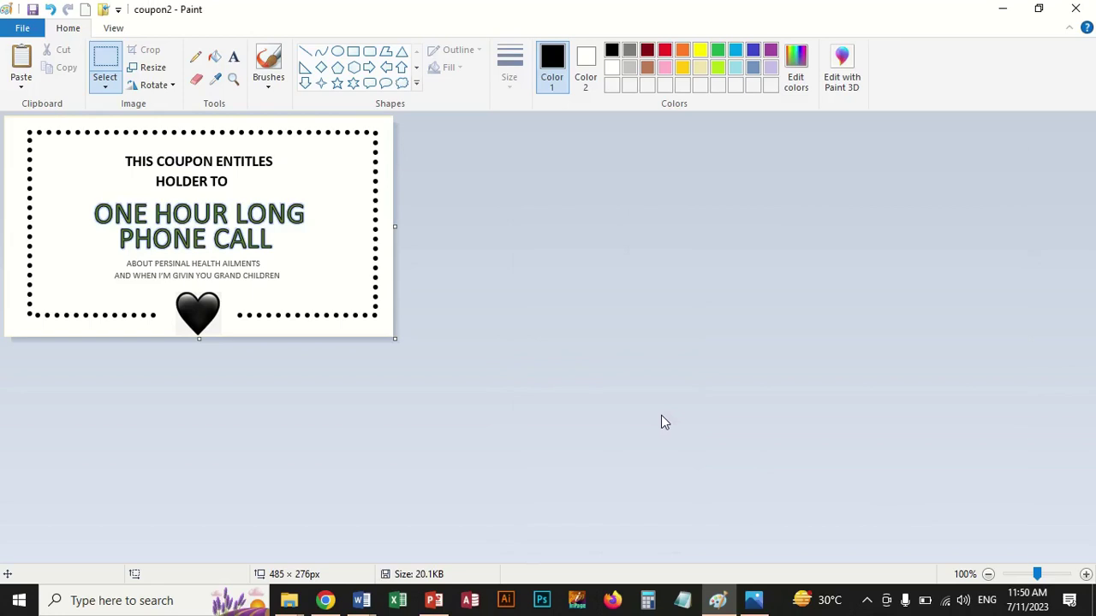
{"action": "left_click", "coordinate": [85, 9]}
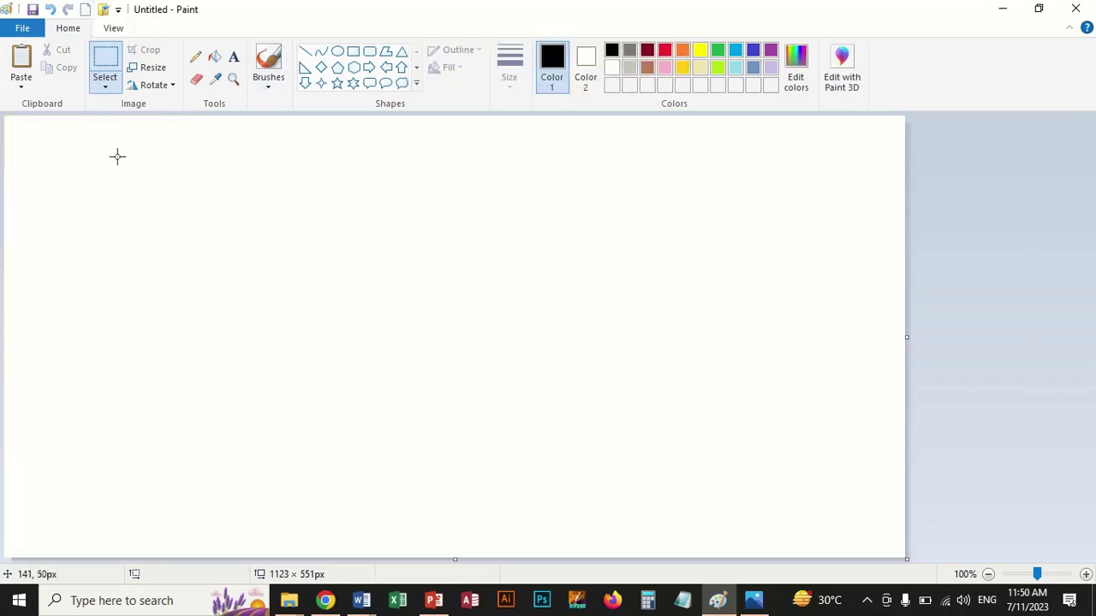
Switch to File Explorer, go to the Business Cards folder inside MS Word and open the bussiines card company name document
{"action": "mouse_move", "coordinate": [287, 600]}
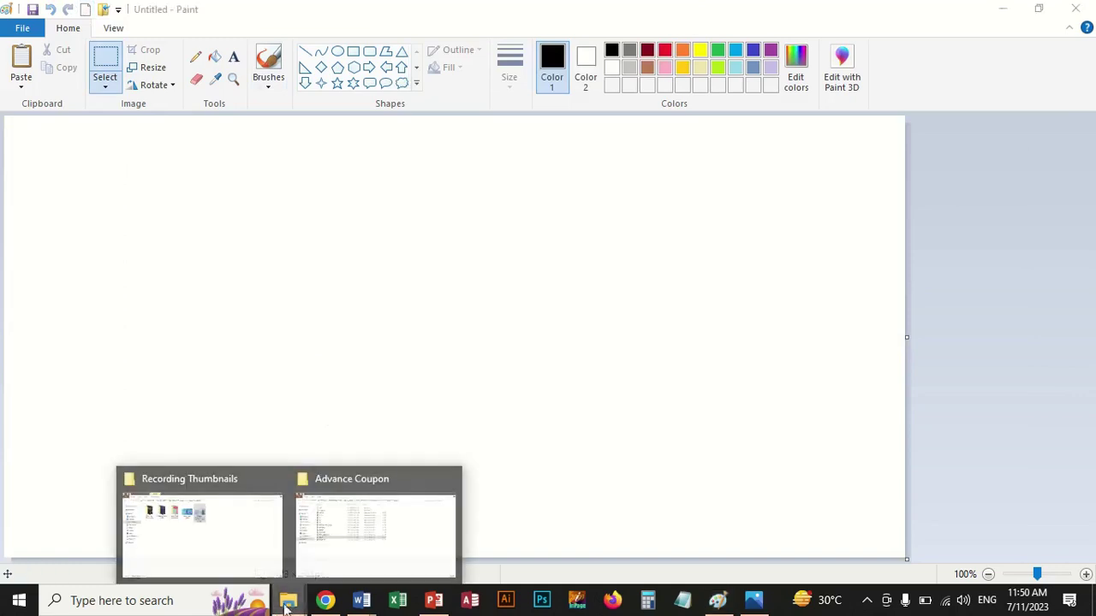
{"action": "left_click", "coordinate": [318, 562]}
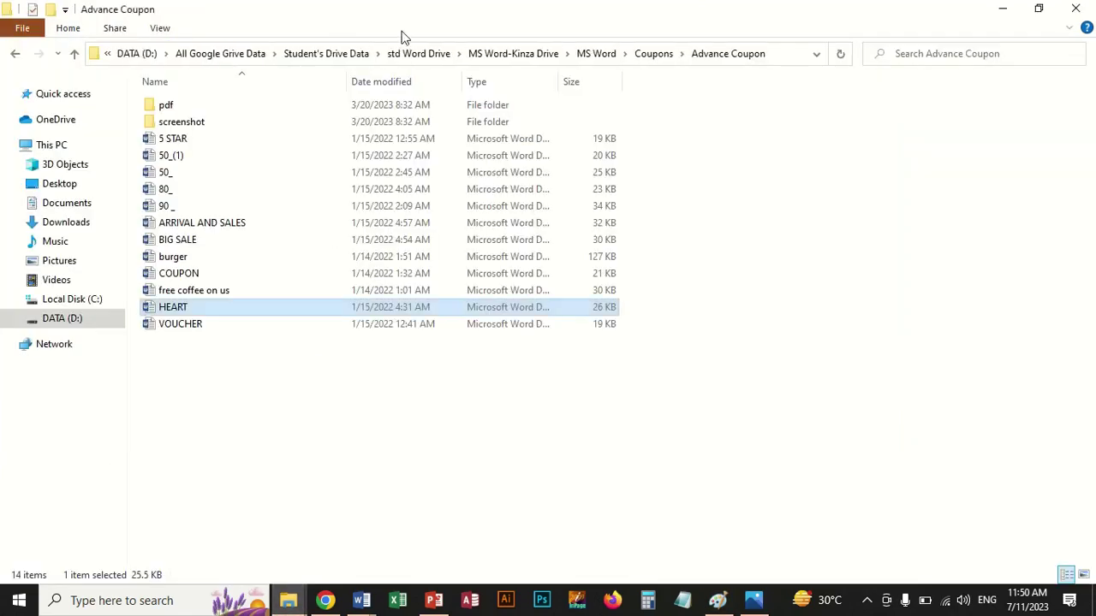
{"action": "left_click", "coordinate": [609, 53]}
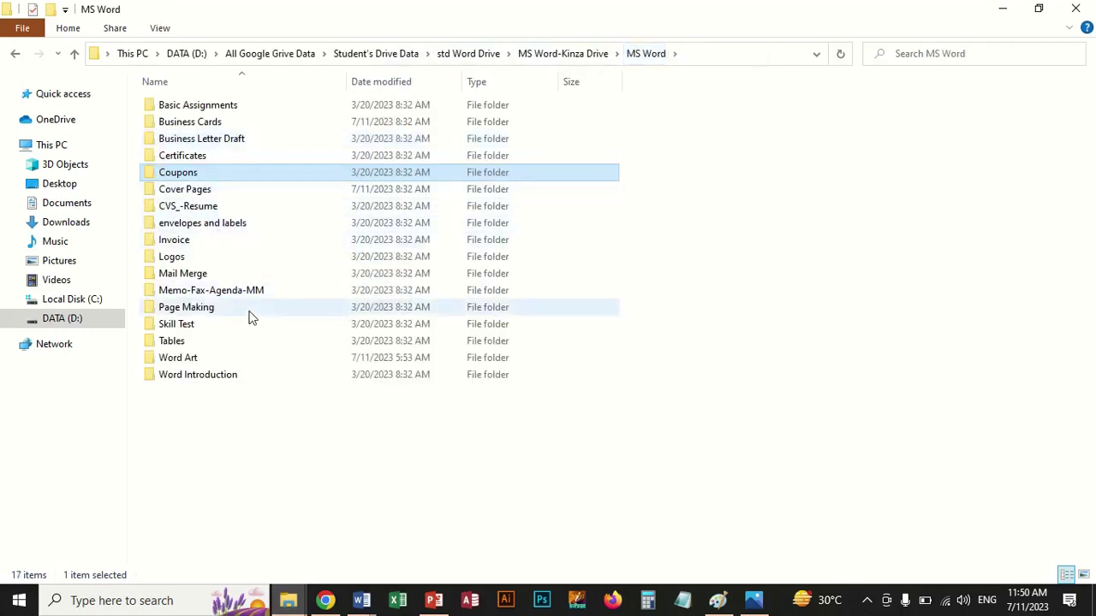
{"action": "double_click", "coordinate": [205, 122]}
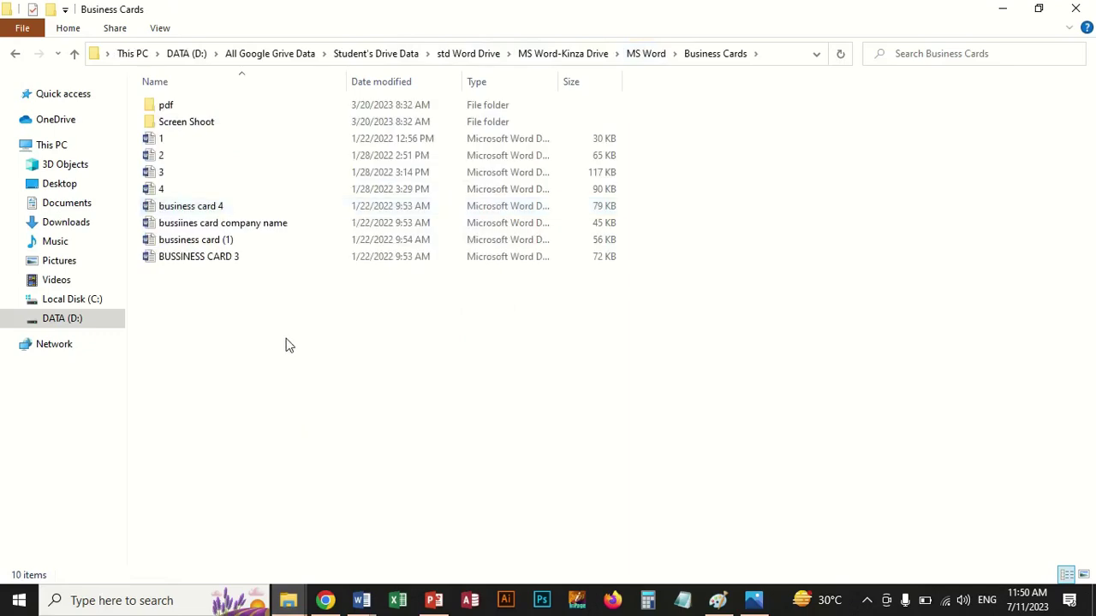
{"action": "double_click", "coordinate": [240, 229]}
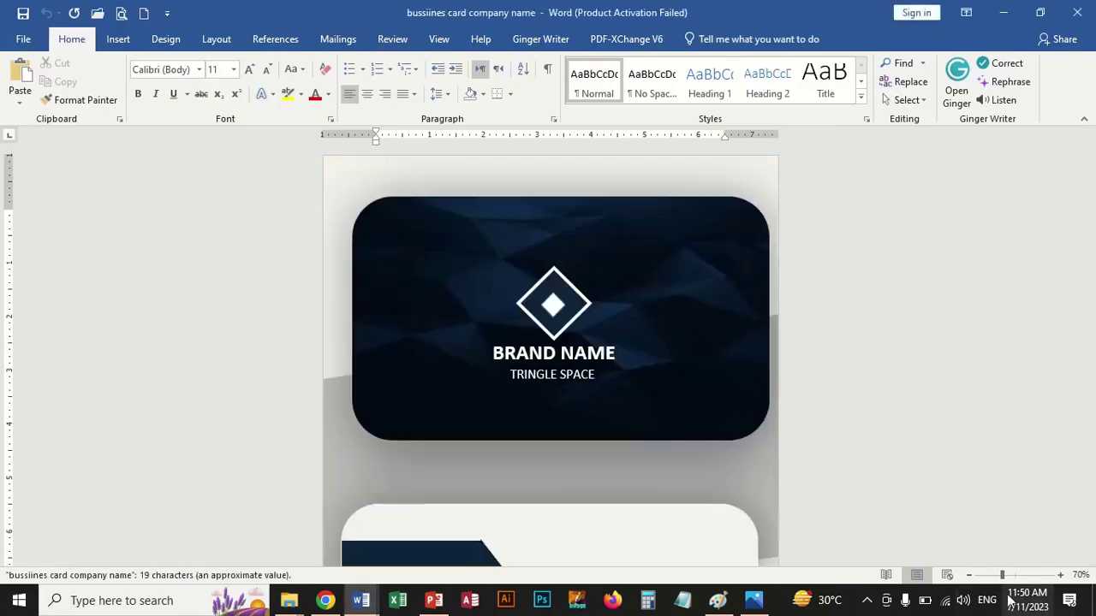
Delete the light background shape behind the upper business card and leave nothing selected on the page
{"action": "left_click", "coordinate": [969, 576]}
{"action": "left_click", "coordinate": [968, 575]}
{"action": "left_click", "coordinate": [969, 575]}
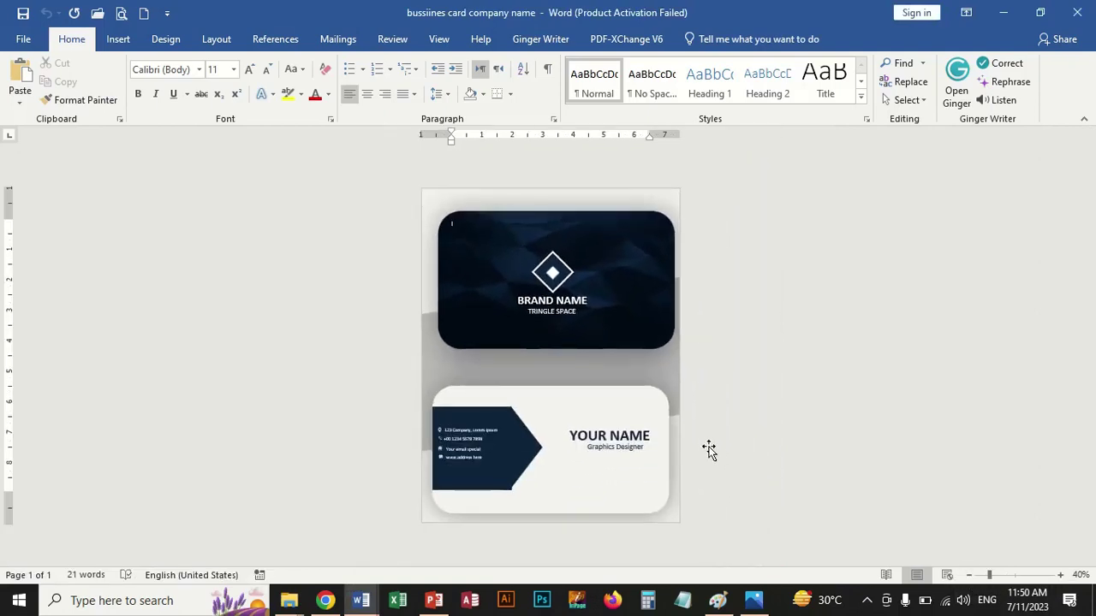
{"action": "left_click", "coordinate": [671, 382]}
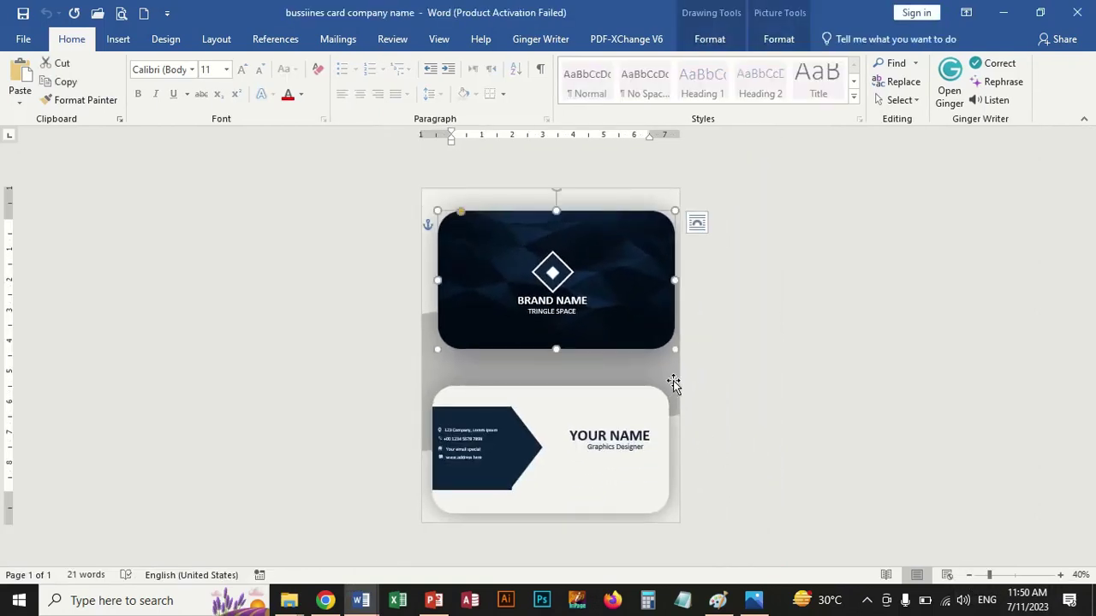
{"action": "left_click", "coordinate": [648, 196]}
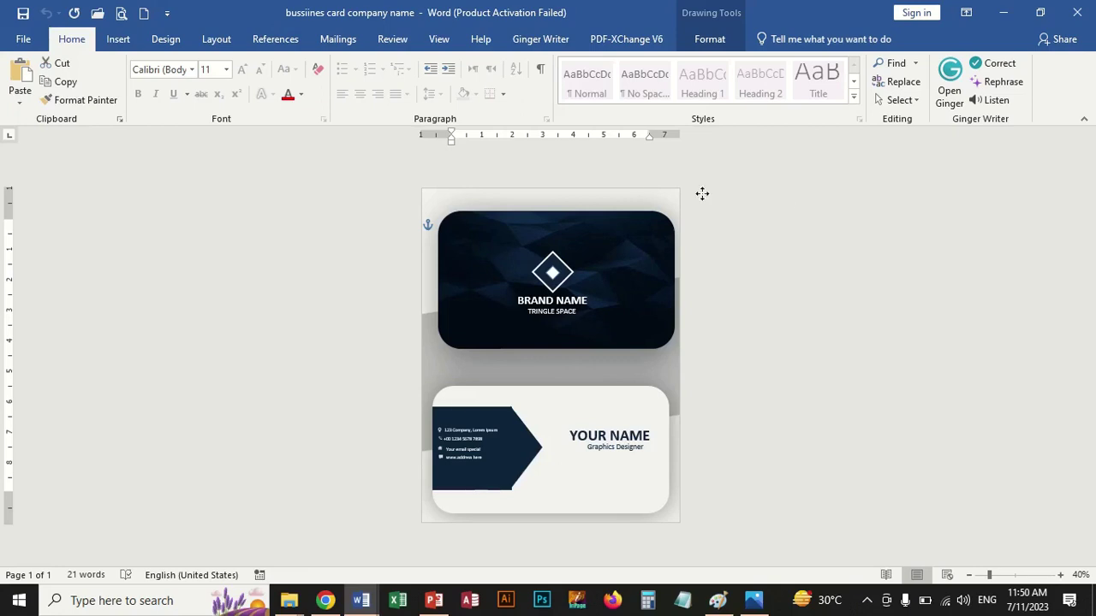
{"action": "key", "text": "ctrl+y"}
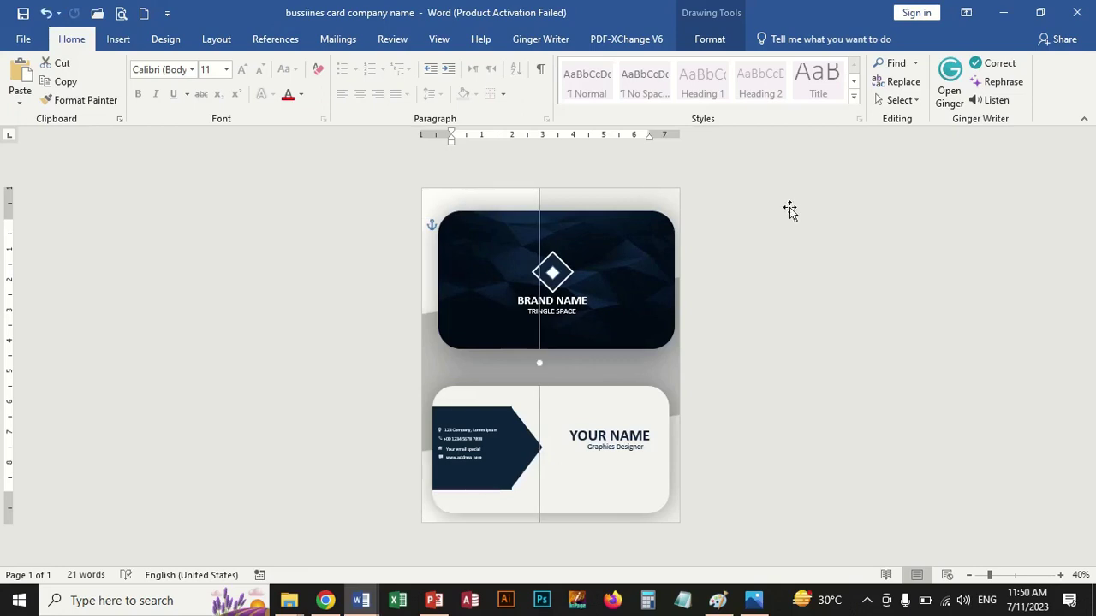
{"action": "key", "text": "ctrl+z"}
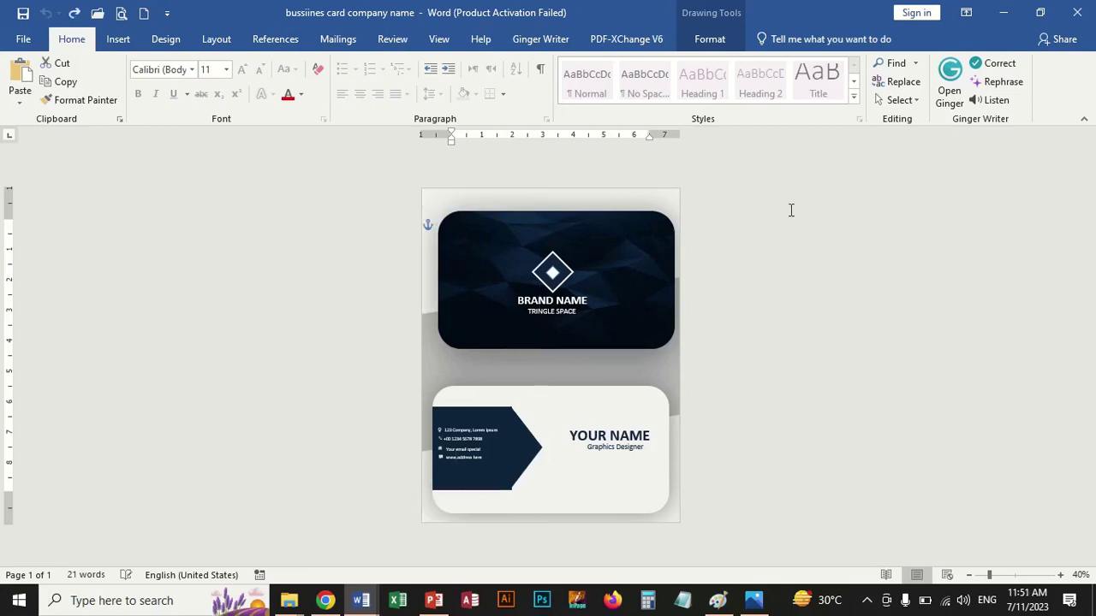
{"action": "key", "text": "Delete"}
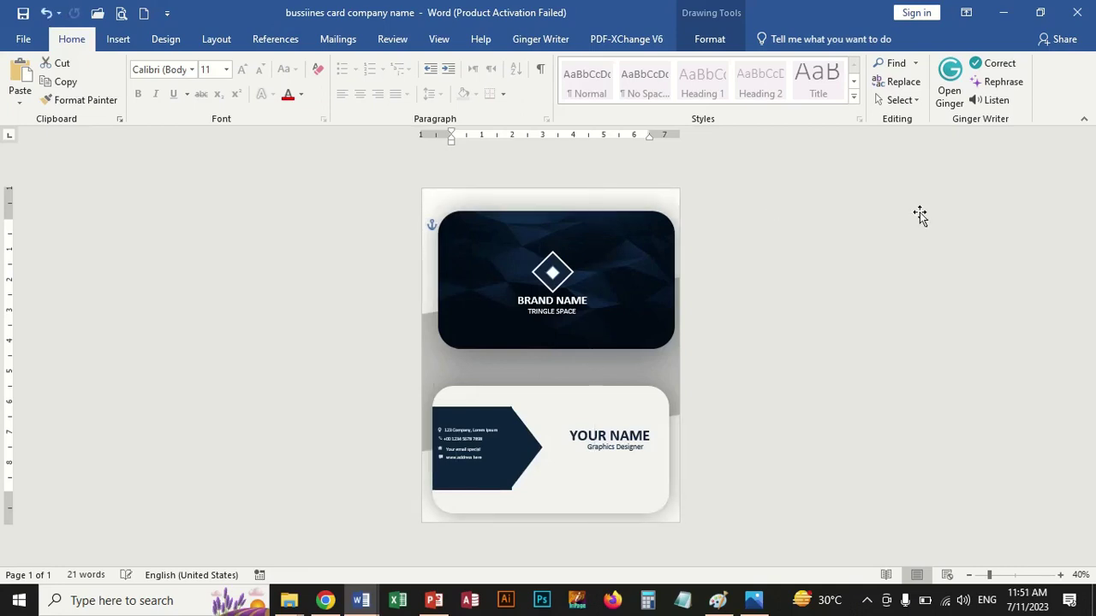
{"action": "left_click", "coordinate": [656, 193]}
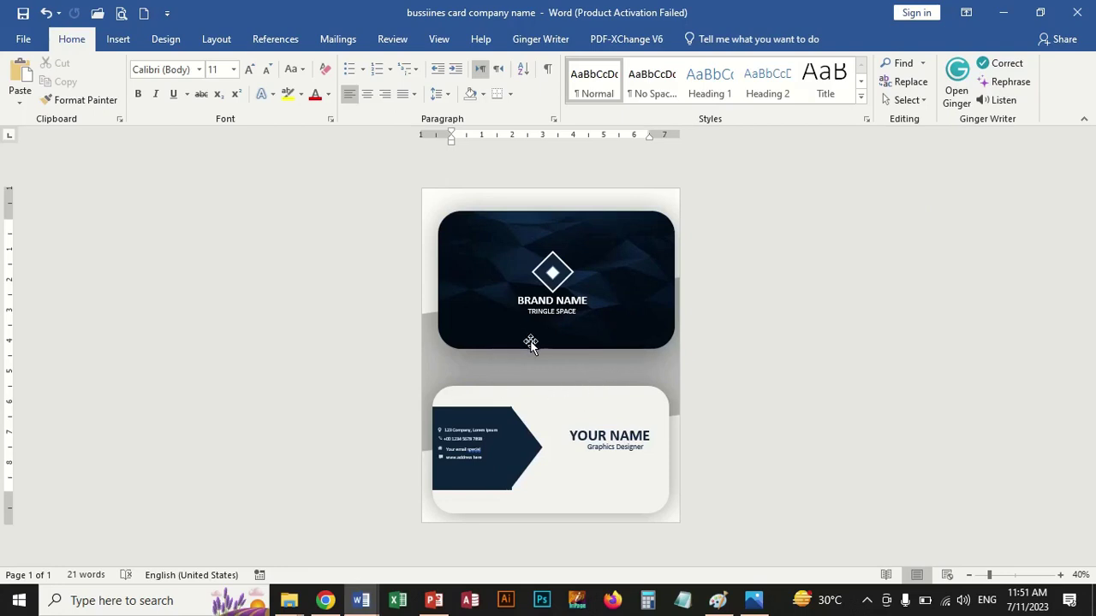
{"action": "left_click", "coordinate": [665, 367]}
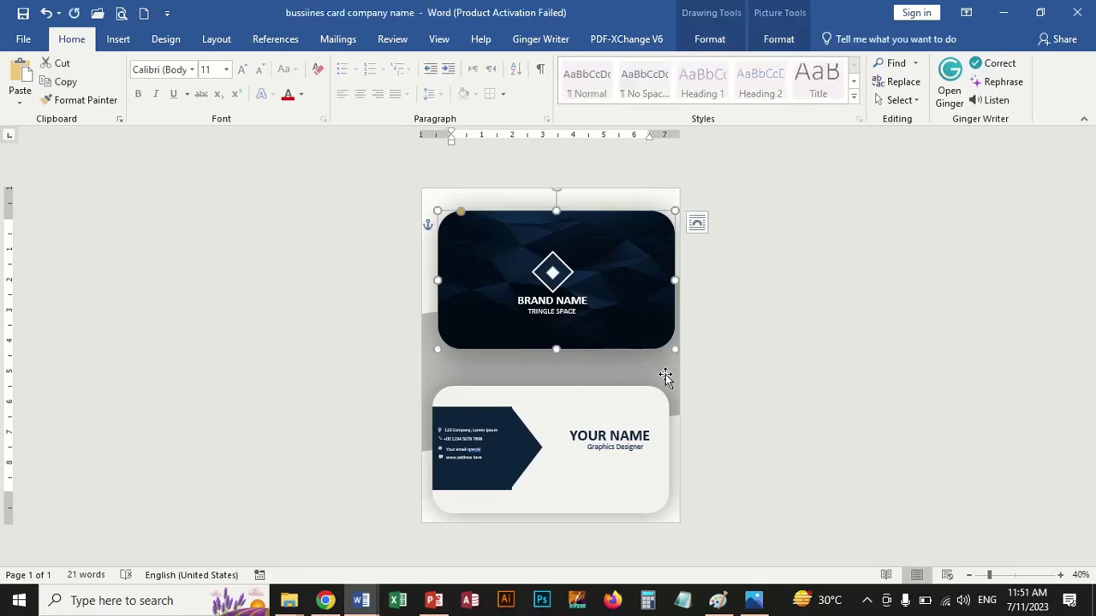
{"action": "left_click", "coordinate": [739, 394]}
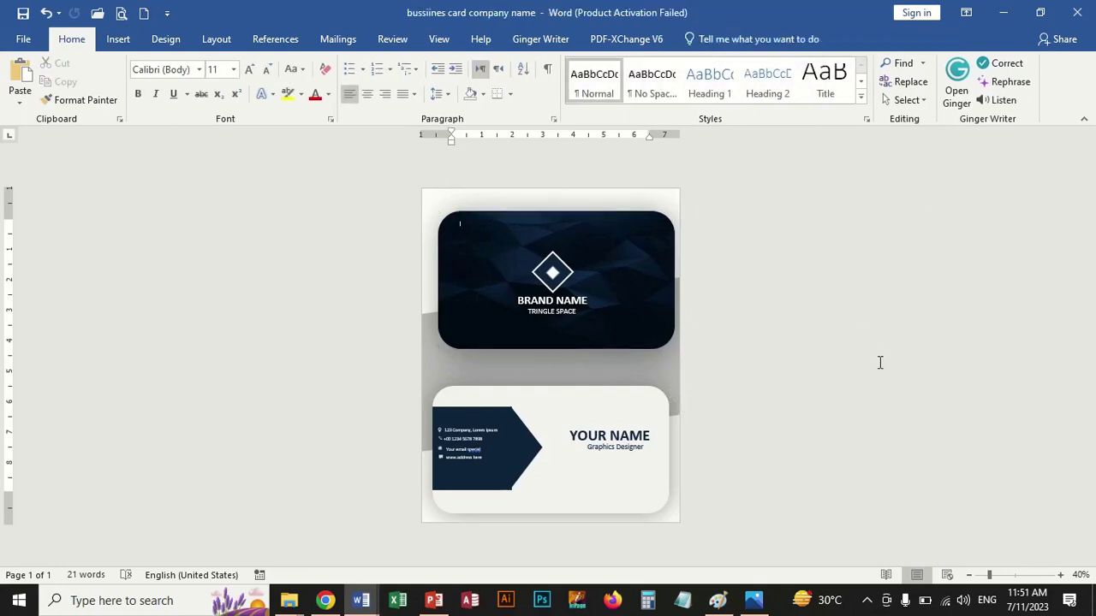
Capture both business cards at 50% zoom, switch to Paint and paste the screenshot, shifting it so both cards are in view
{"action": "left_click", "coordinate": [1060, 575]}
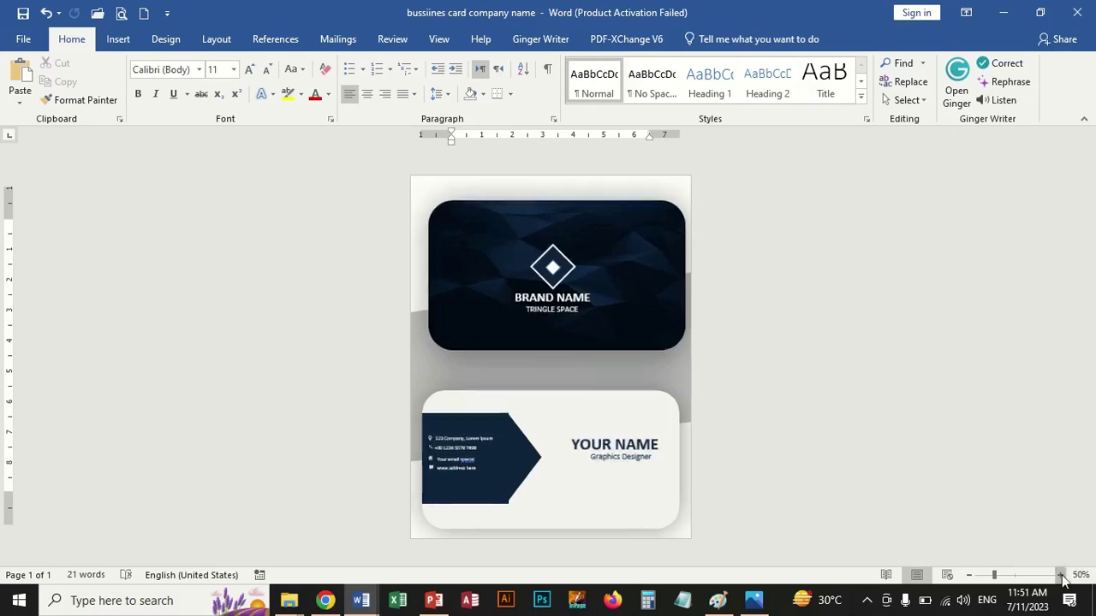
{"action": "scroll", "coordinate": [1087, 336], "scroll_direction": "down", "scroll_amount": 1}
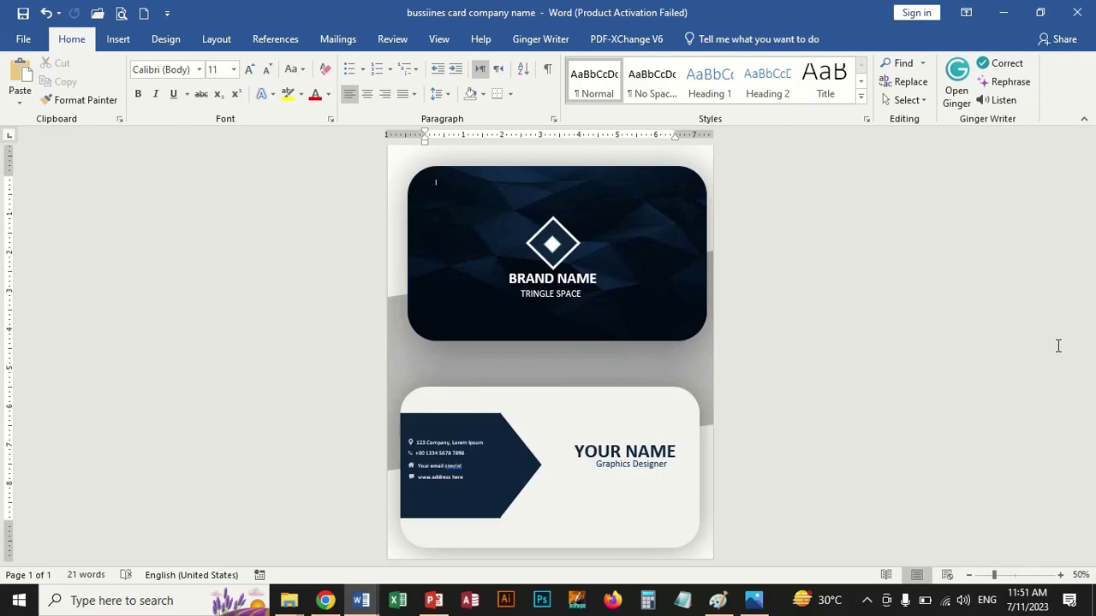
{"action": "left_click", "coordinate": [718, 600]}
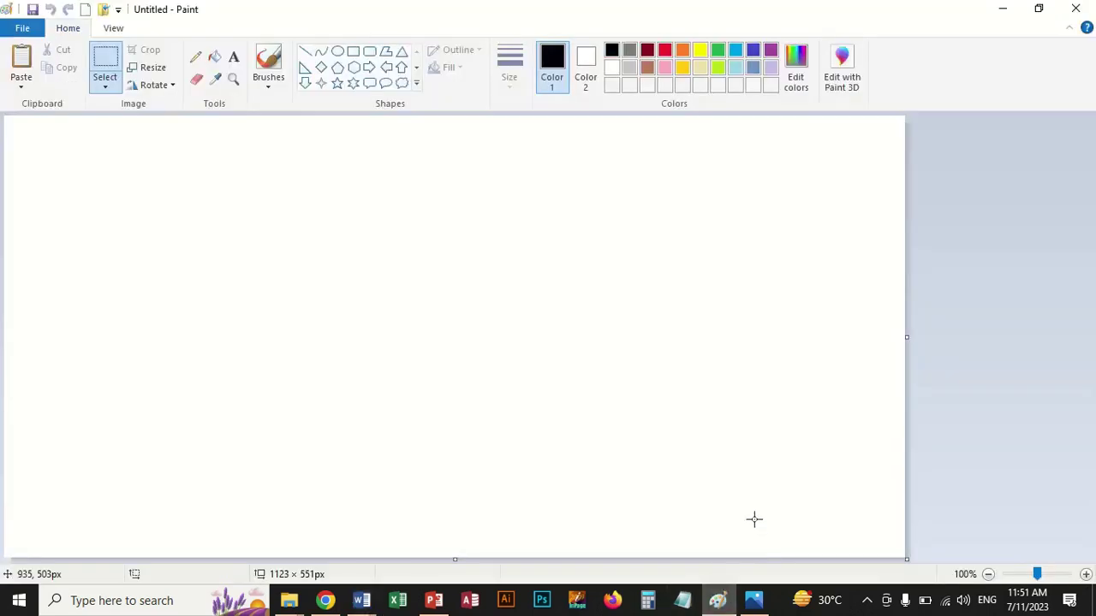
{"action": "key", "text": "ctrl+v"}
{"action": "left_click_drag", "start_coordinate": [639, 502], "coordinate": [617, 349]}
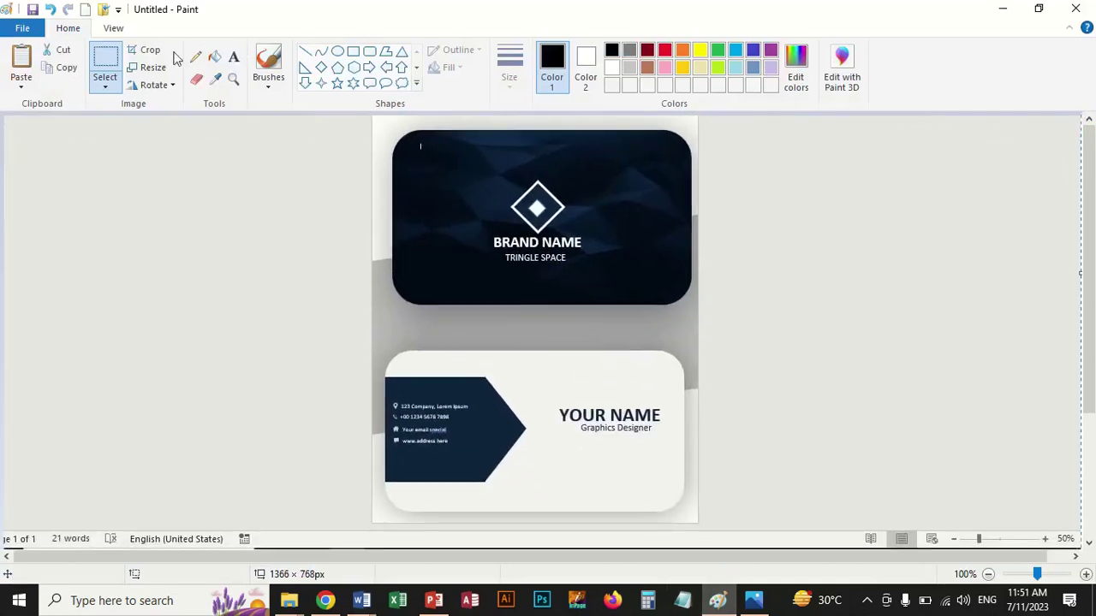
Crop the pasted screenshot to the page area holding both business cards, about 401 × 499 px
{"action": "left_click", "coordinate": [109, 58]}
{"action": "left_click_drag", "start_coordinate": [378, 120], "coordinate": [692, 521]}
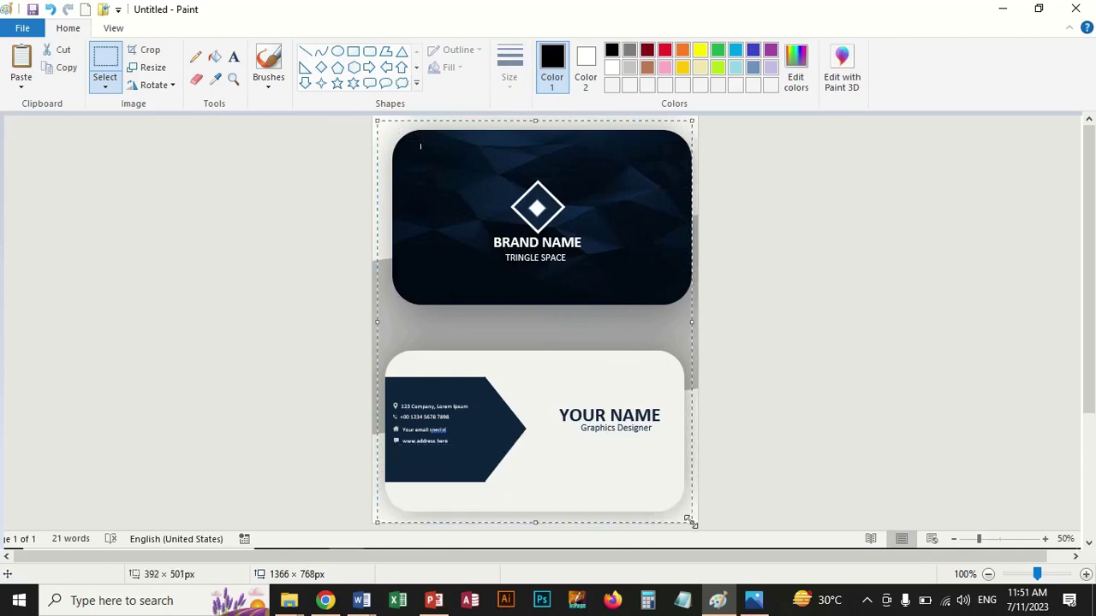
{"action": "left_click", "coordinate": [352, 127]}
{"action": "left_click_drag", "start_coordinate": [375, 123], "coordinate": [697, 518]}
{"action": "left_click", "coordinate": [148, 49]}
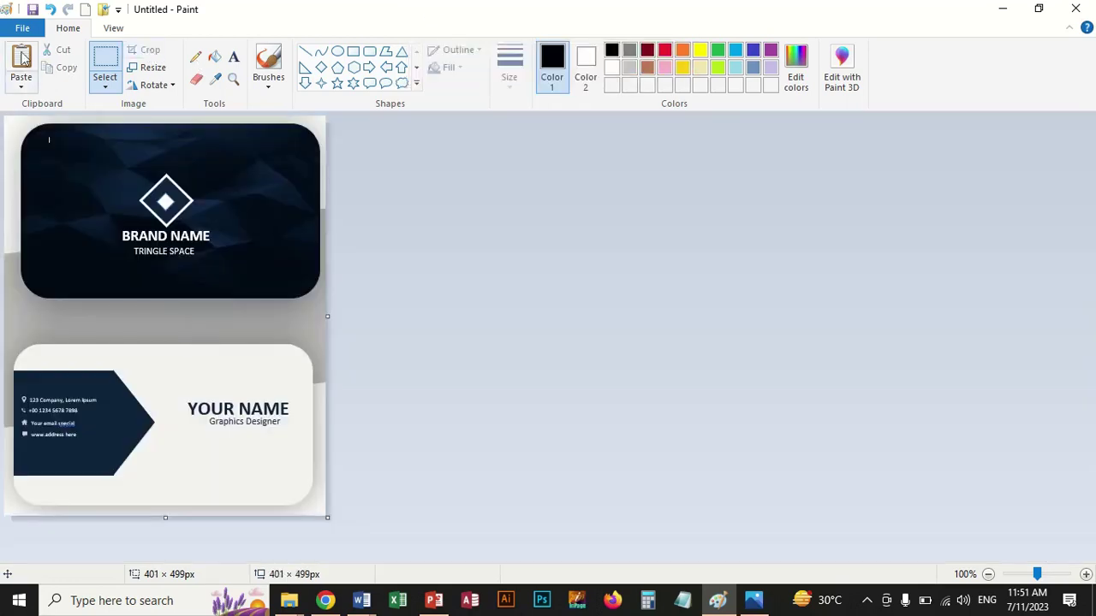
Save the cropped picture of both cards as the PNG file BC1-FB in the New folder under Documents
{"action": "left_click", "coordinate": [33, 10]}
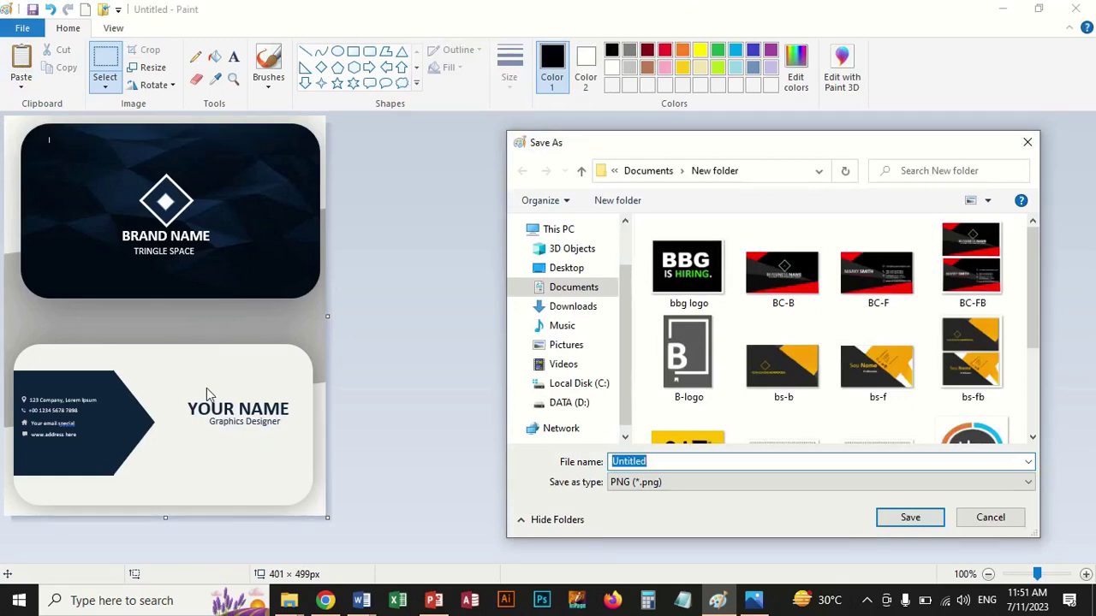
{"action": "type", "text": "BC1-FB"}
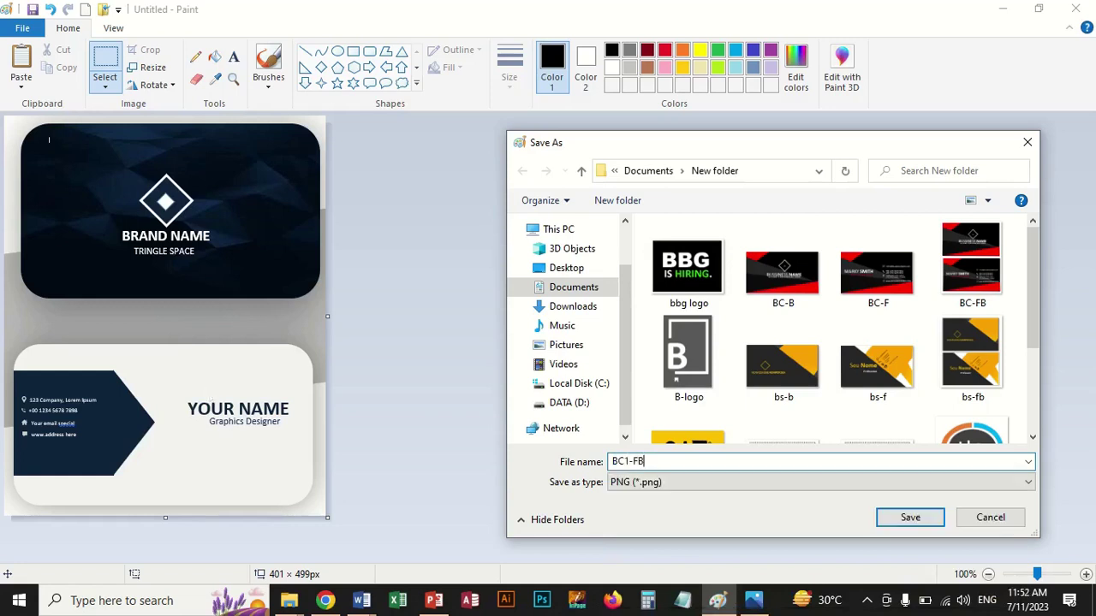
{"action": "key", "text": "Return"}
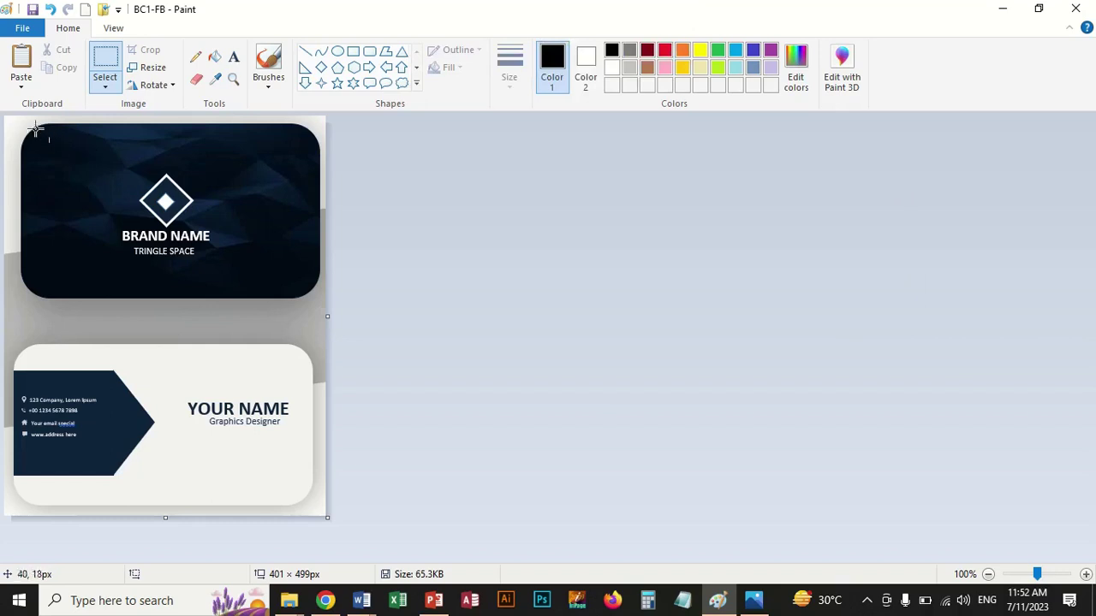
Crop the picture to the dark BRAND NAME card, about 372 × 222 px
{"action": "left_click_drag", "start_coordinate": [11, 120], "coordinate": [292, 284]}
{"action": "left_click_drag", "start_coordinate": [22, 125], "coordinate": [320, 301]}
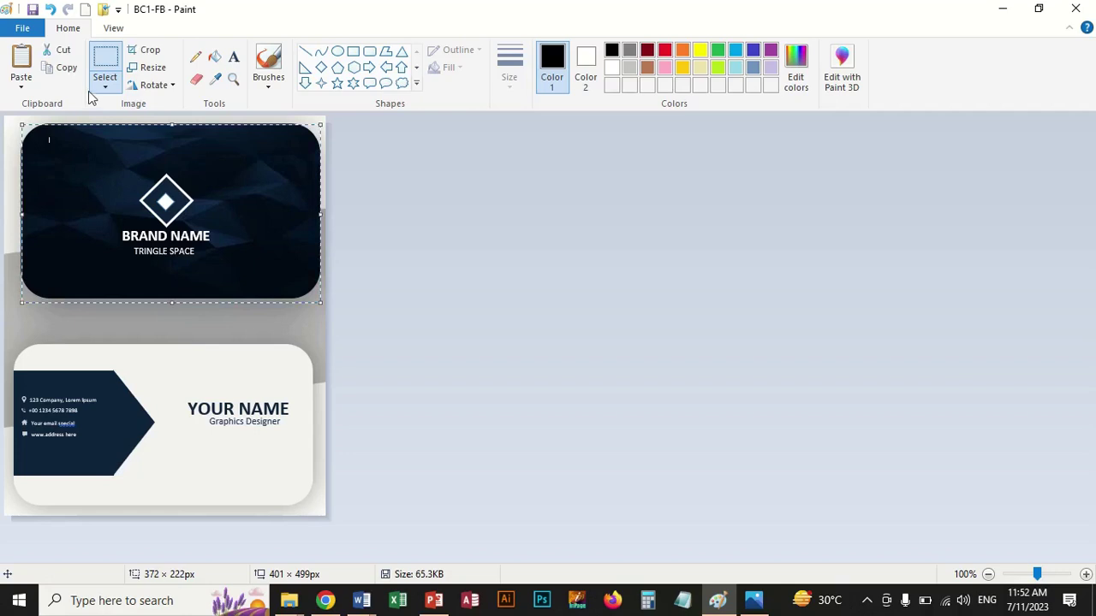
{"action": "left_click", "coordinate": [145, 50]}
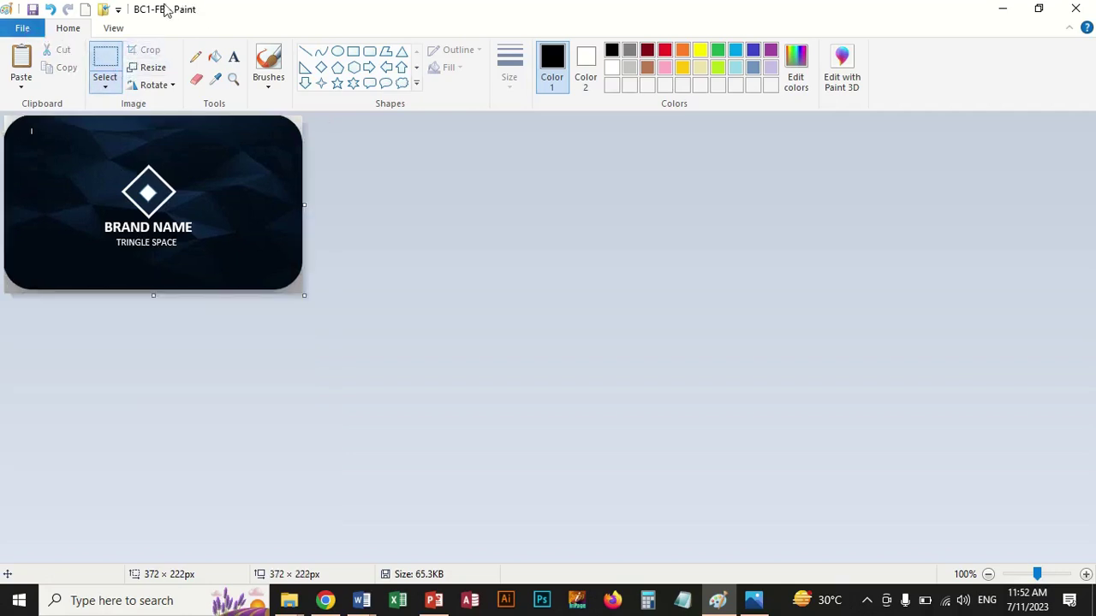
Save the cropped dark card as a separate PNG picture named BC1-B
{"action": "left_click", "coordinate": [26, 32]}
{"action": "mouse_move", "coordinate": [61, 162]}
{"action": "left_click", "coordinate": [262, 90]}
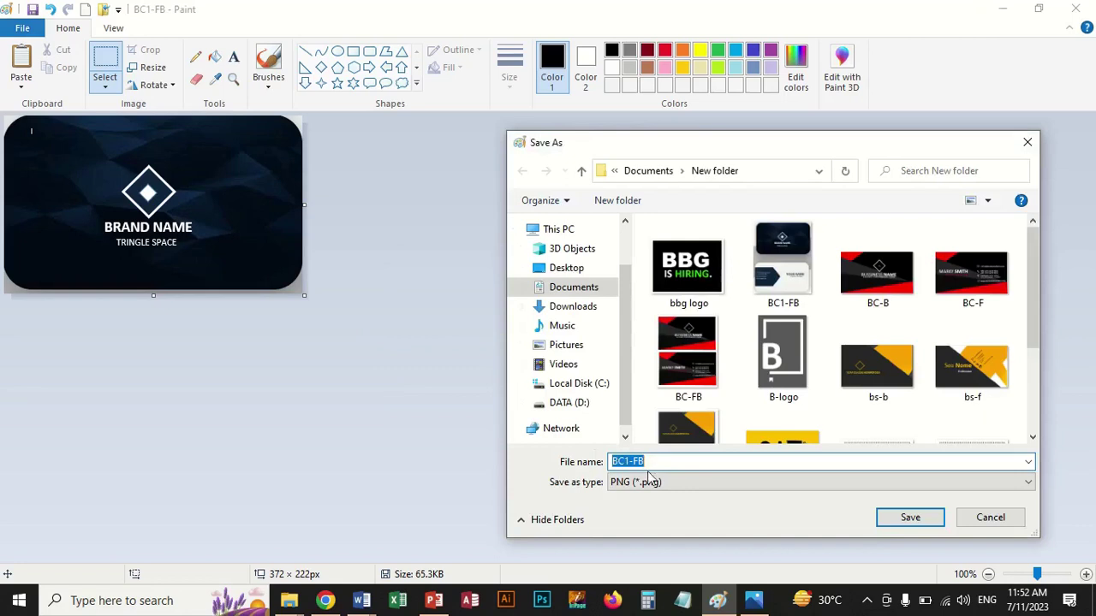
{"action": "left_click", "coordinate": [640, 463]}
{"action": "key", "text": "BackSpace"}
{"action": "left_click", "coordinate": [893, 519]}
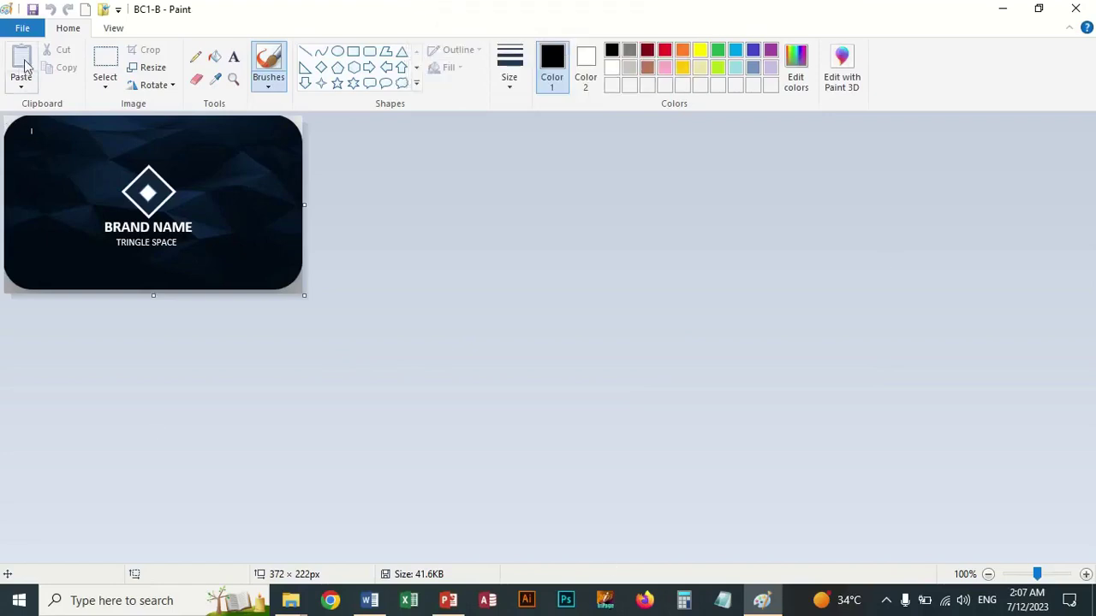
Open the BC1-FB picture with both business cards from the New folder under Documents
{"action": "left_click", "coordinate": [22, 27]}
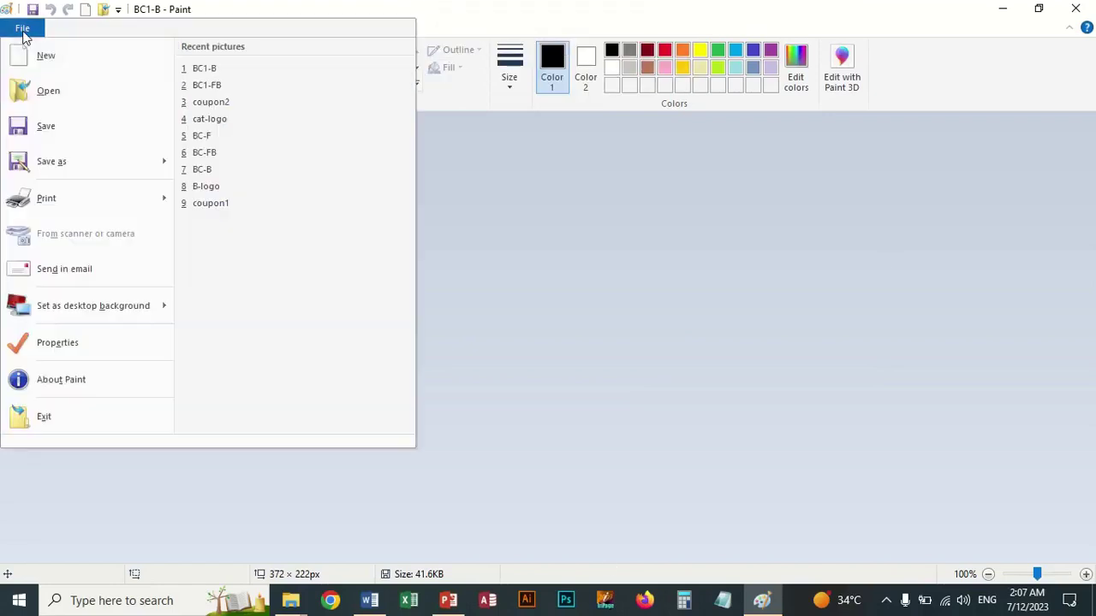
{"action": "left_click", "coordinate": [47, 91]}
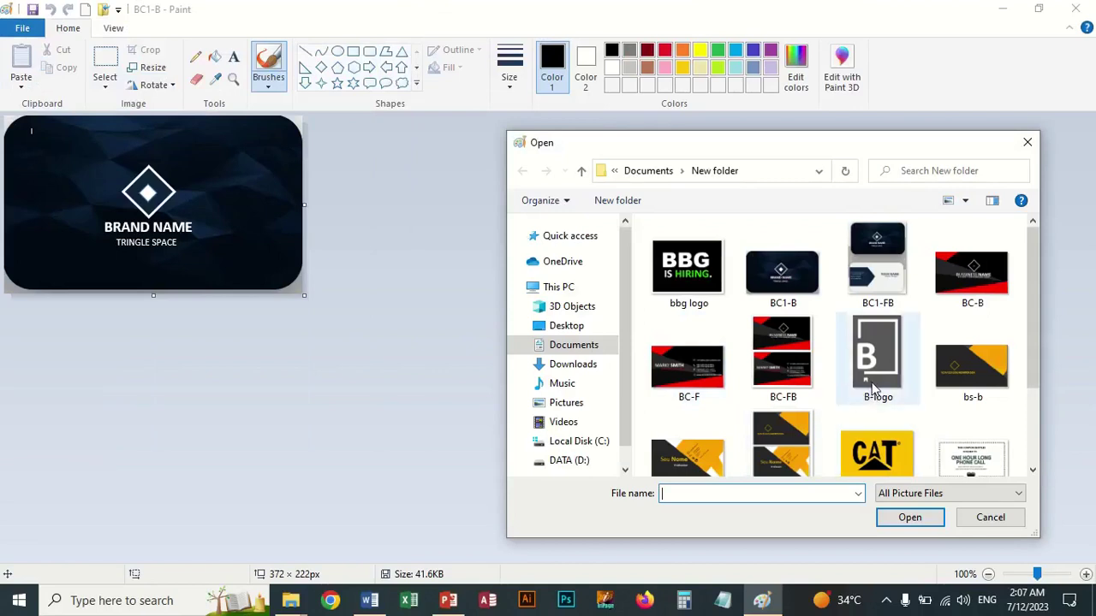
{"action": "left_click", "coordinate": [877, 285]}
{"action": "double_click", "coordinate": [877, 286]}
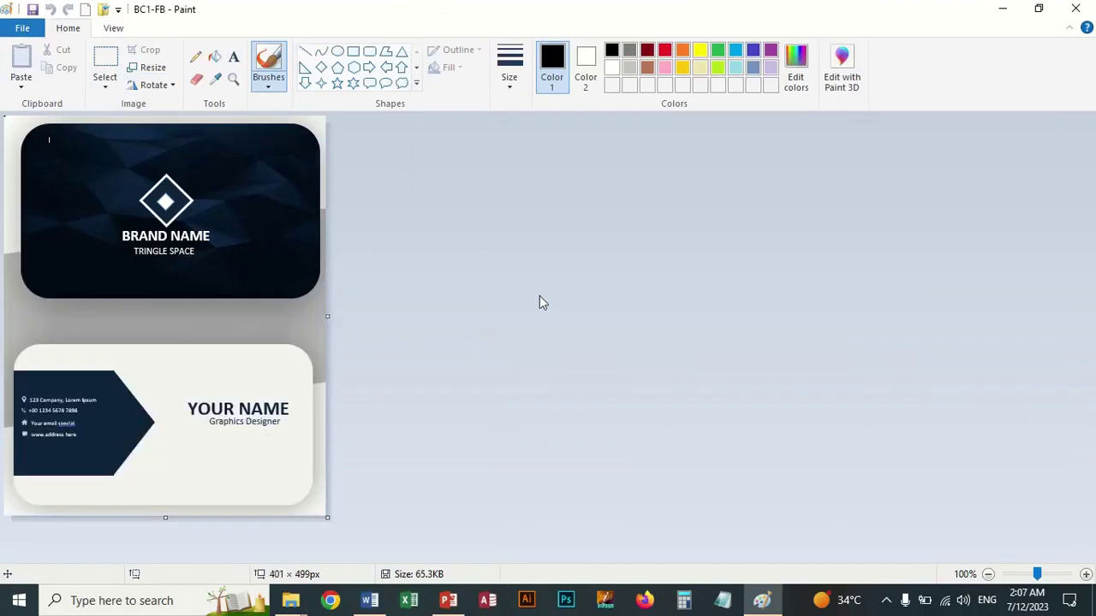
Crop the picture to the light YOUR NAME card, about 381 × 205 px
{"action": "left_click", "coordinate": [104, 64]}
{"action": "left_click_drag", "start_coordinate": [7, 338], "coordinate": [77, 360]}
{"action": "left_click", "coordinate": [29, 338]}
{"action": "left_click_drag", "start_coordinate": [11, 345], "coordinate": [315, 508]}
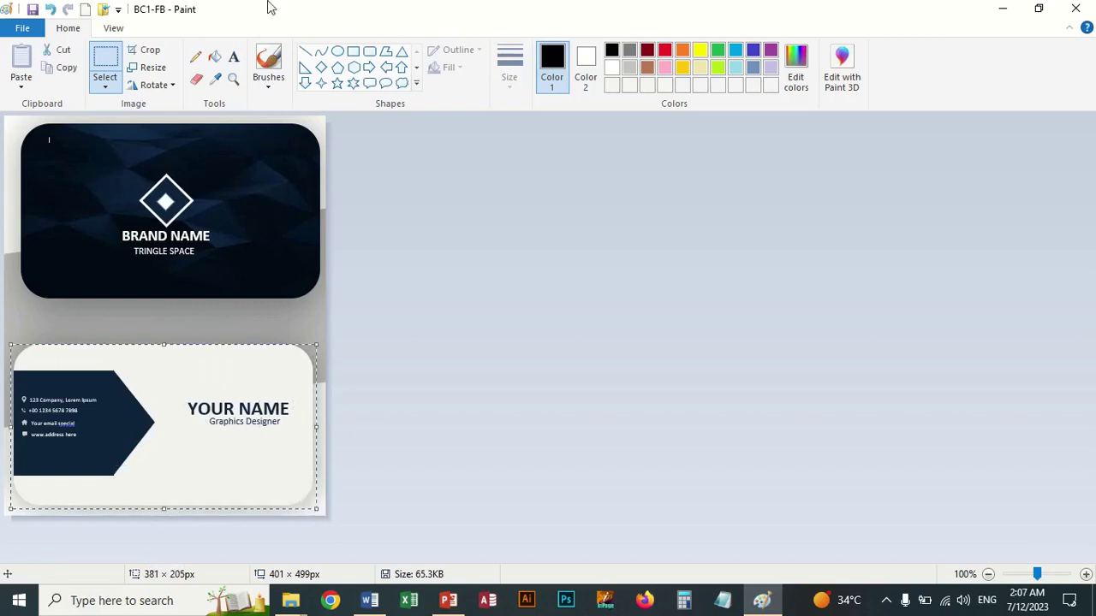
{"action": "left_click", "coordinate": [152, 51]}
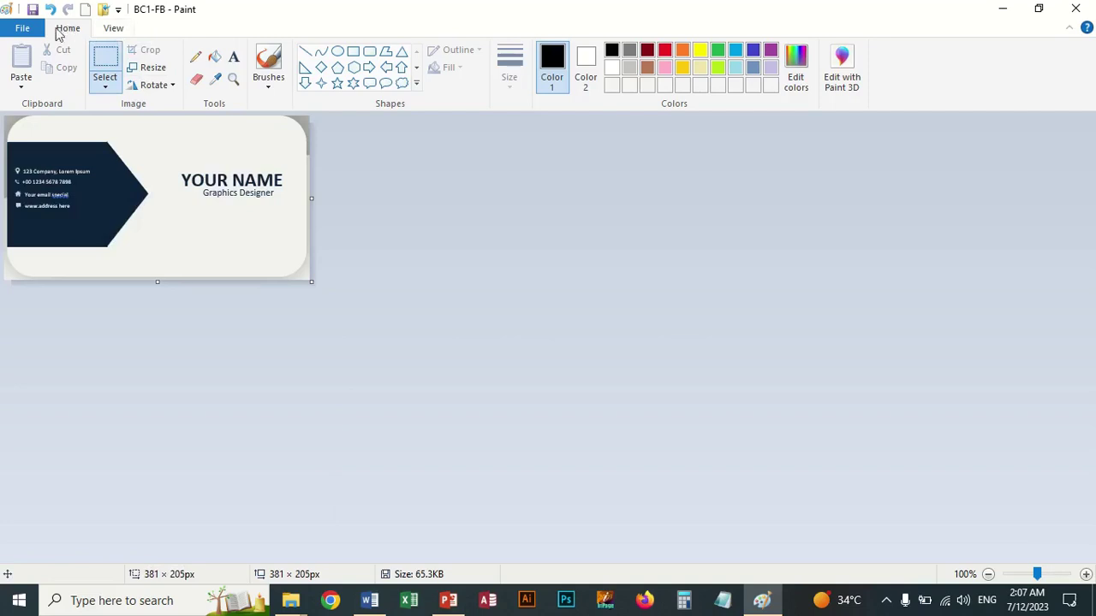
Save the cropped light card as a separate PNG picture named BC1-F in the New folder under Documents
{"action": "left_click", "coordinate": [23, 30]}
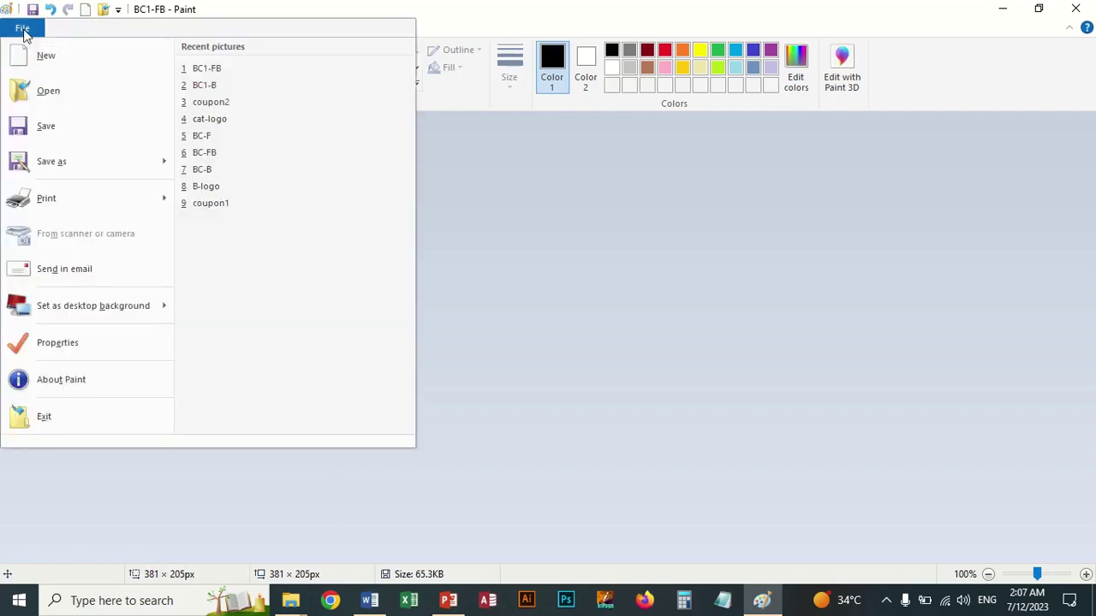
{"action": "mouse_move", "coordinate": [66, 162]}
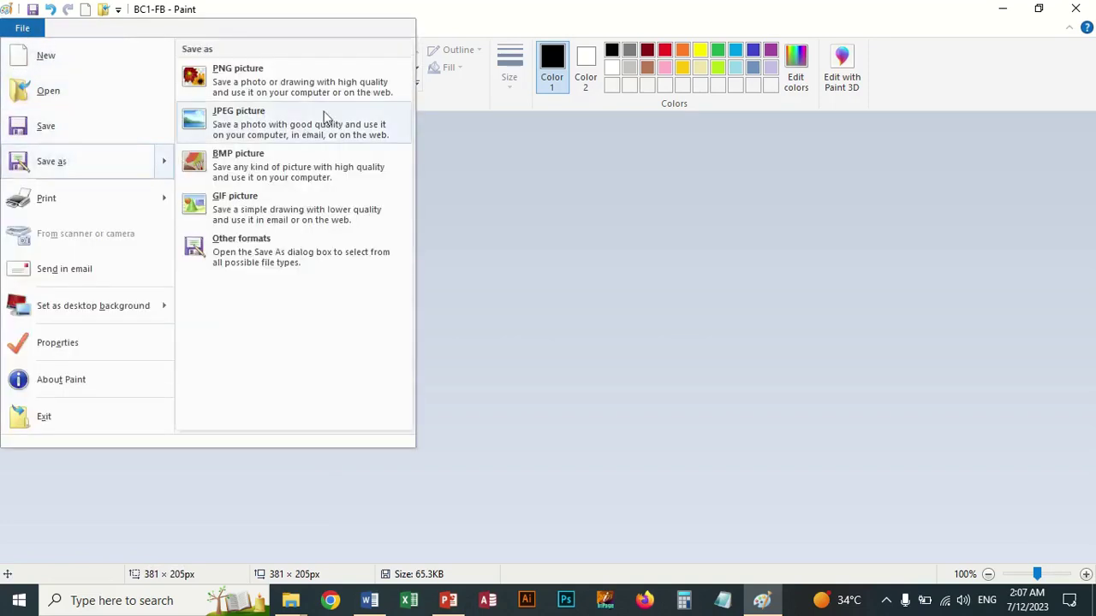
{"action": "left_click", "coordinate": [301, 96]}
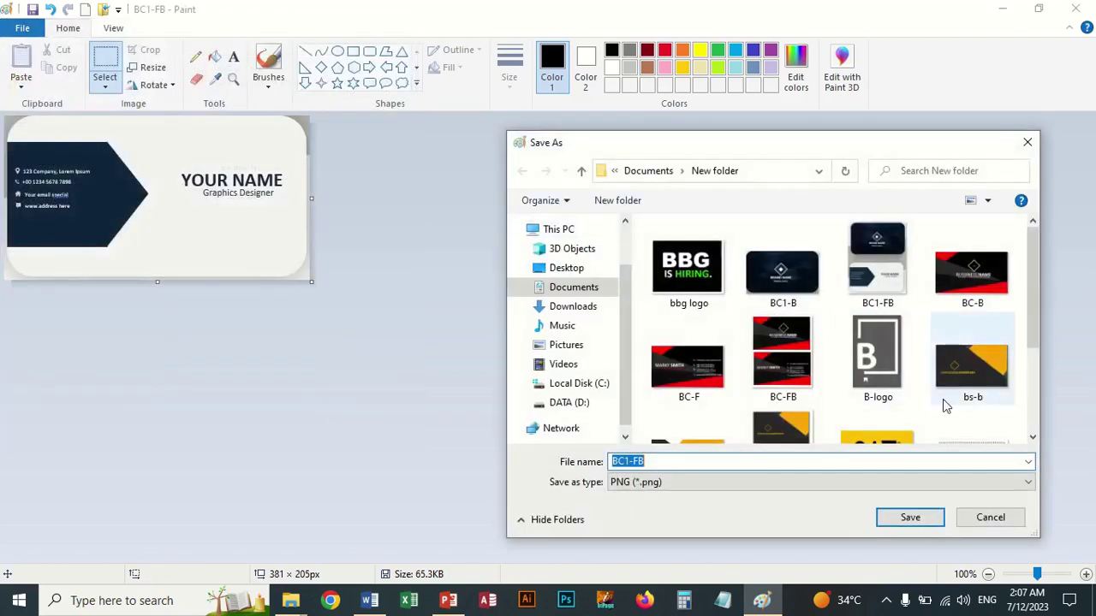
{"action": "left_click", "coordinate": [657, 463]}
{"action": "key", "text": "BackSpace"}
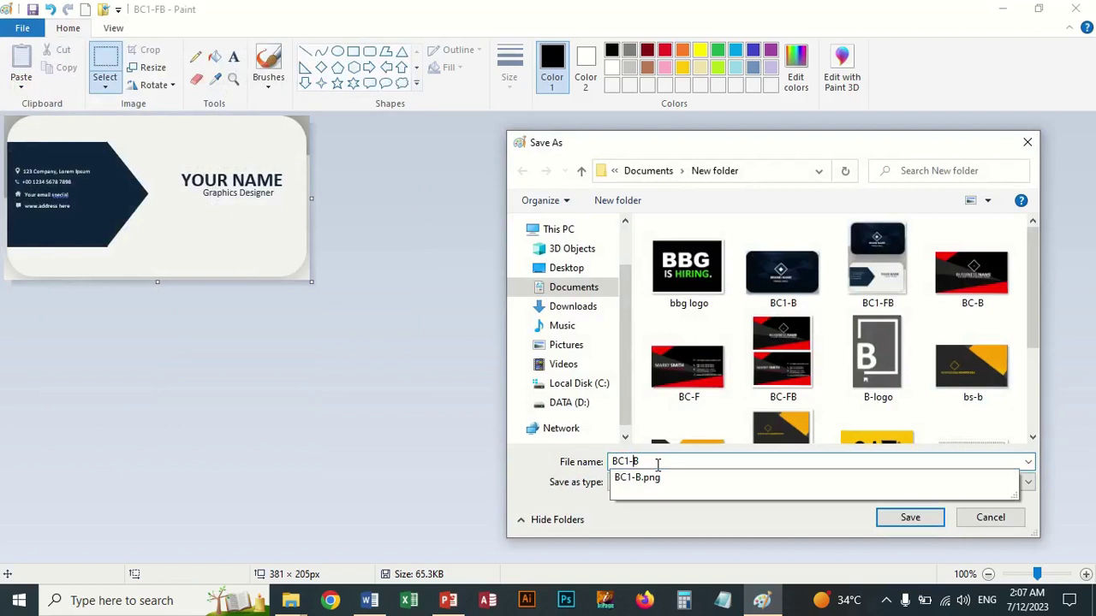
{"action": "left_click", "coordinate": [930, 523]}
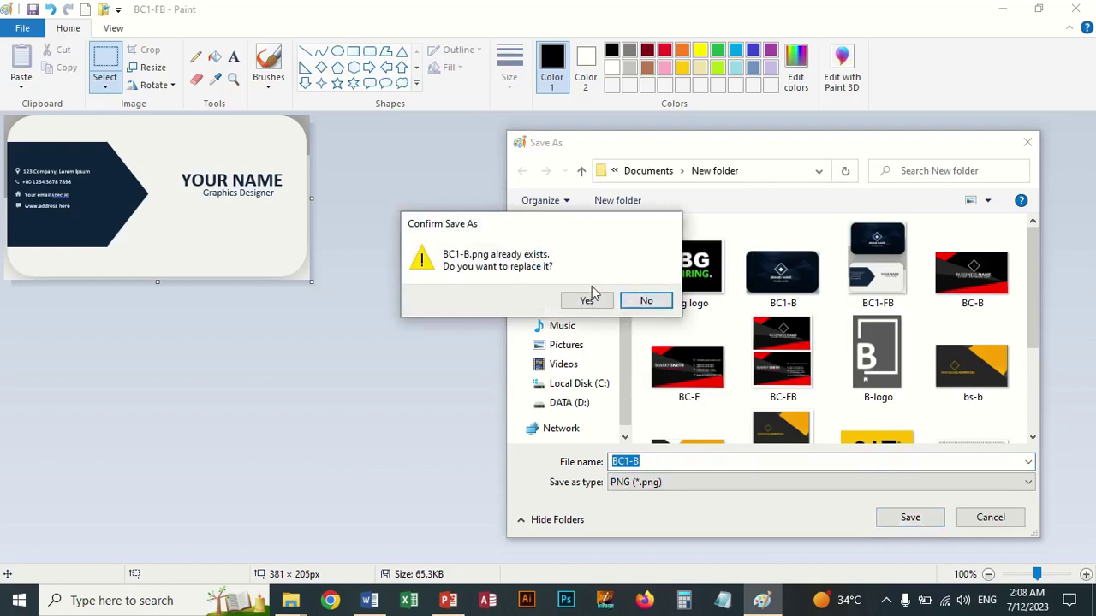
{"action": "left_click", "coordinate": [647, 306]}
{"action": "left_click", "coordinate": [638, 462]}
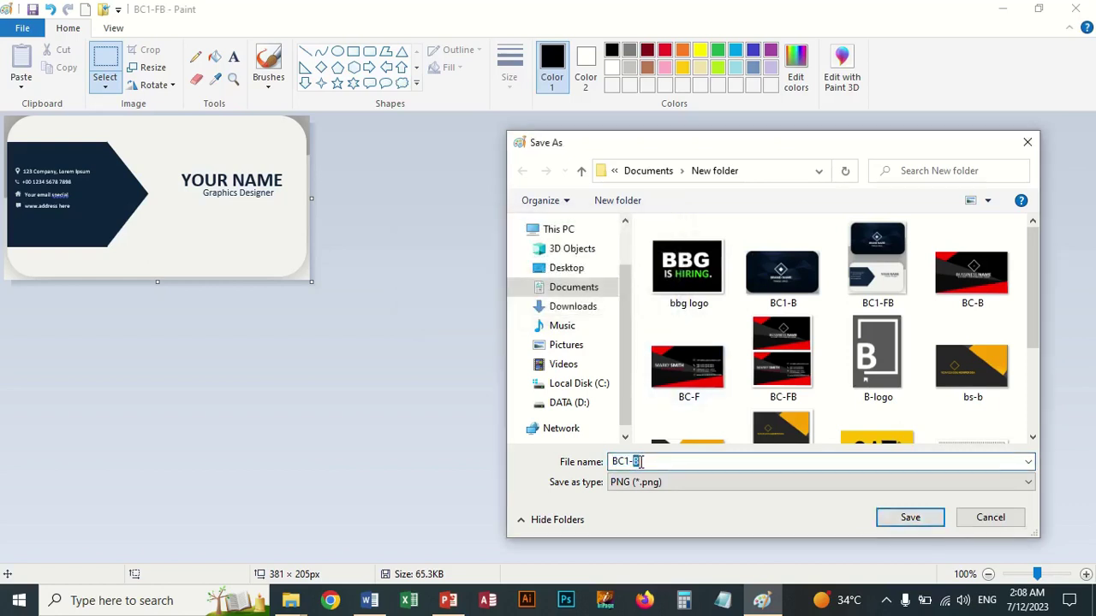
{"action": "type", "text": "F"}
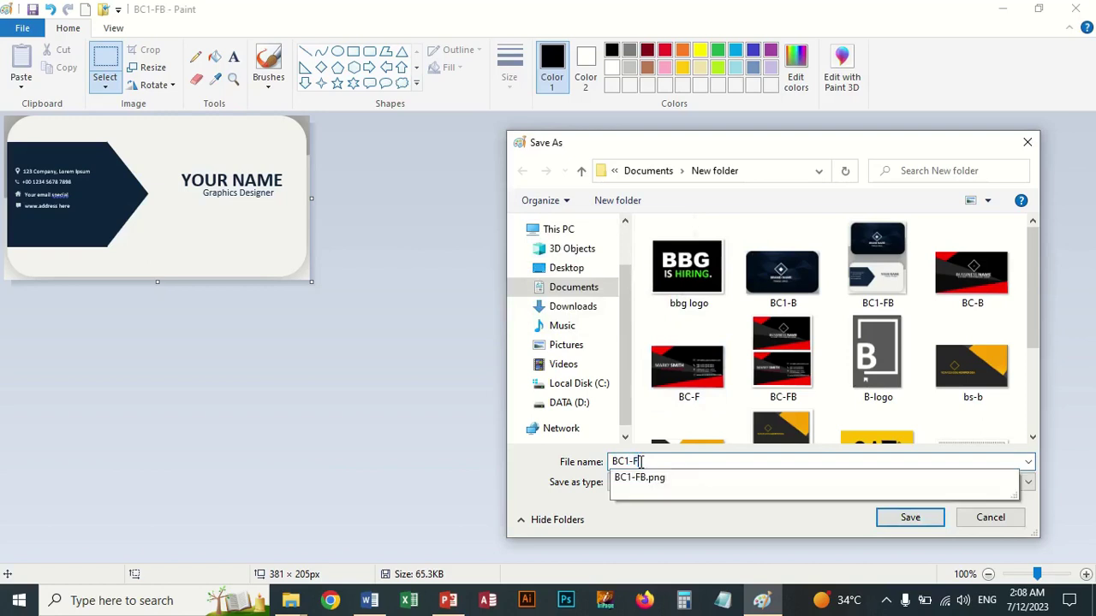
{"action": "left_click", "coordinate": [907, 519]}
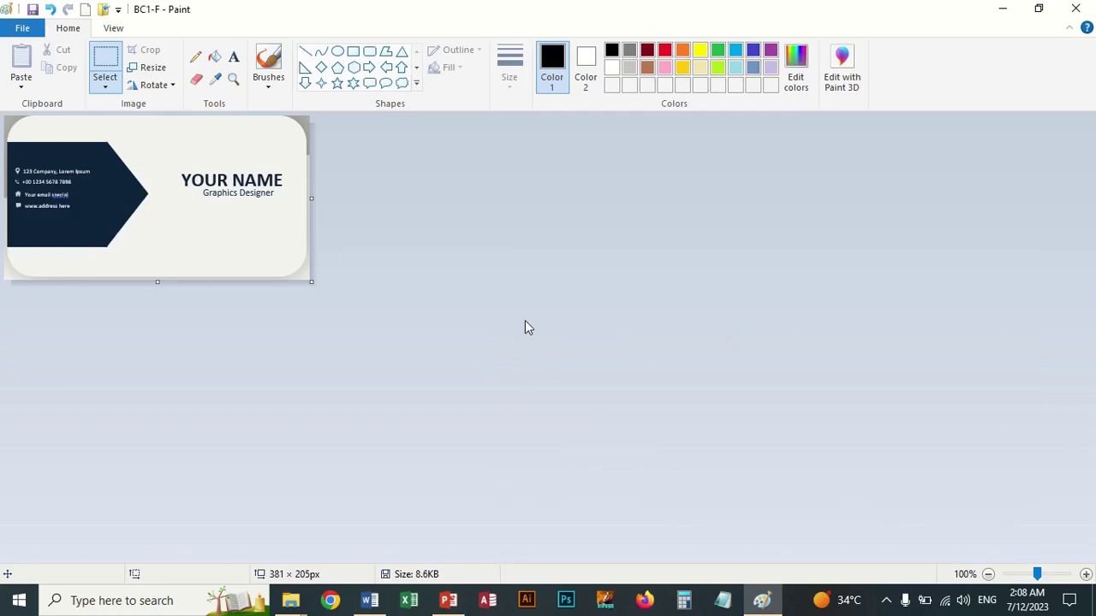
Switch to File Explorer and examine the coupon pictures in the screenshot folder of Advance Coupon
{"action": "left_click", "coordinate": [291, 600]}
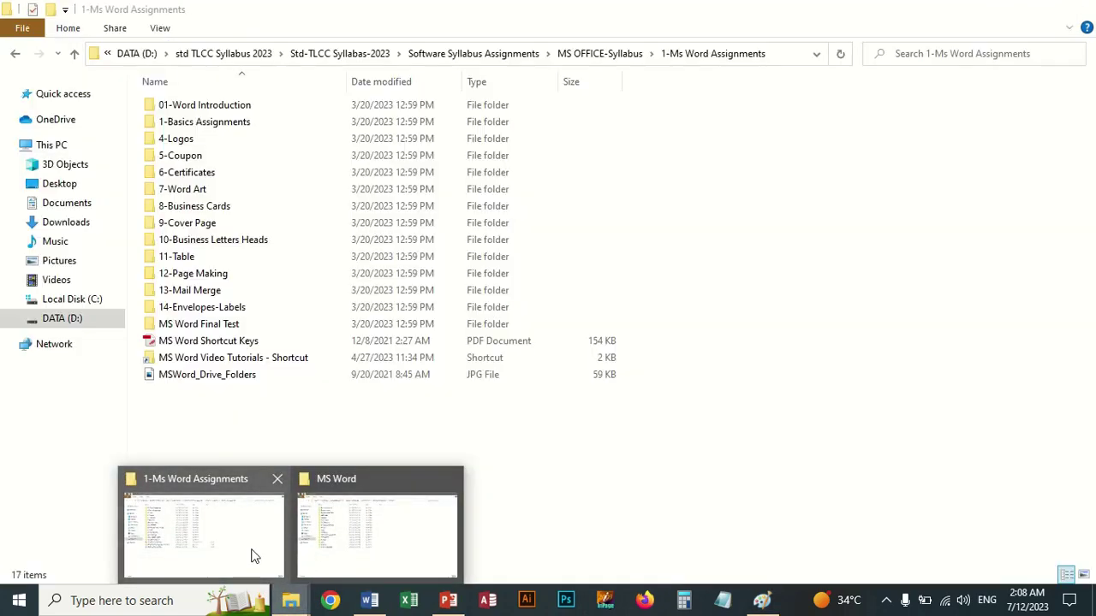
{"action": "left_click", "coordinate": [251, 553]}
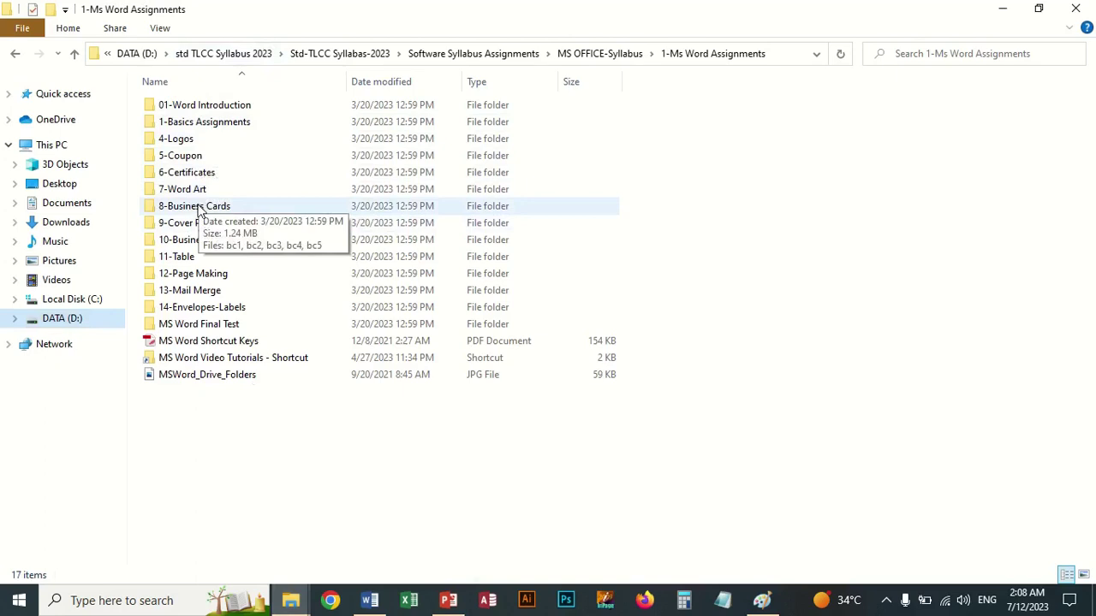
{"action": "mouse_move", "coordinate": [290, 600]}
{"action": "left_click", "coordinate": [344, 569]}
{"action": "double_click", "coordinate": [190, 173]}
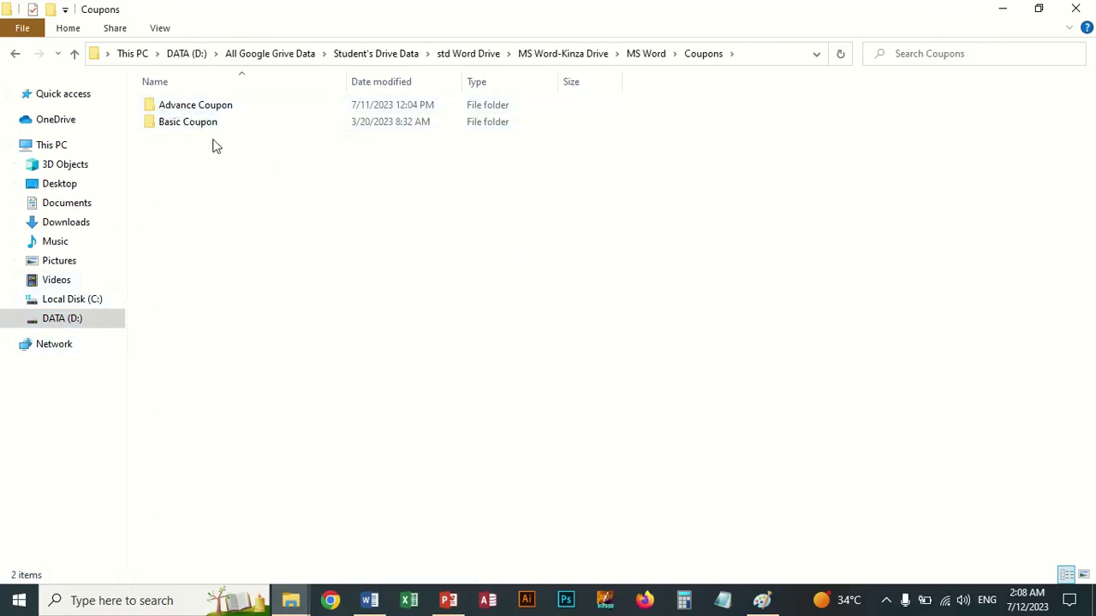
{"action": "left_click", "coordinate": [219, 111]}
{"action": "double_click", "coordinate": [219, 111]}
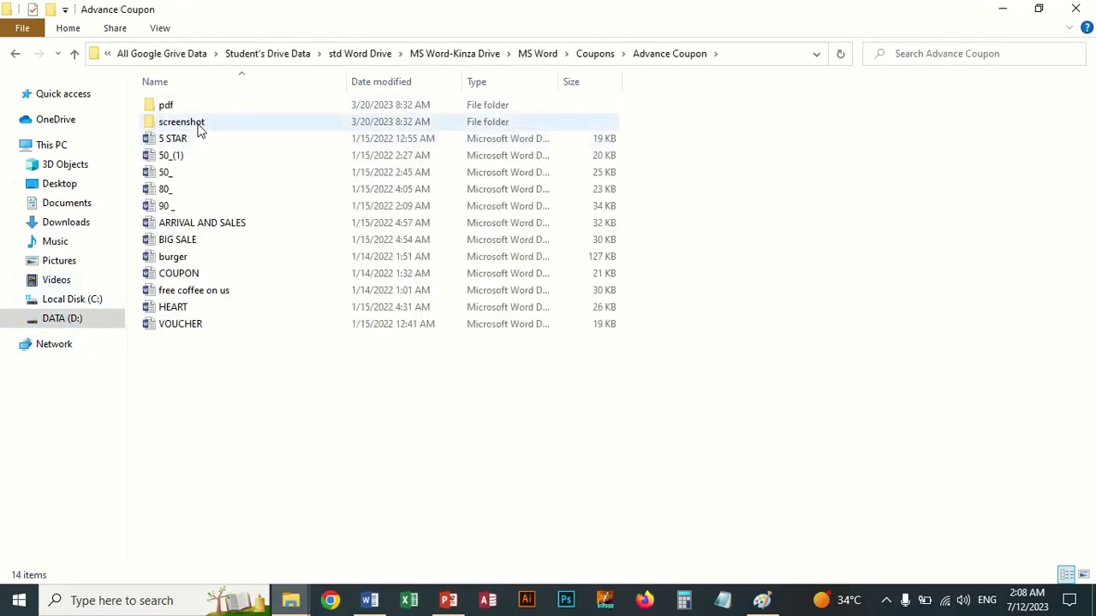
{"action": "double_click", "coordinate": [198, 128]}
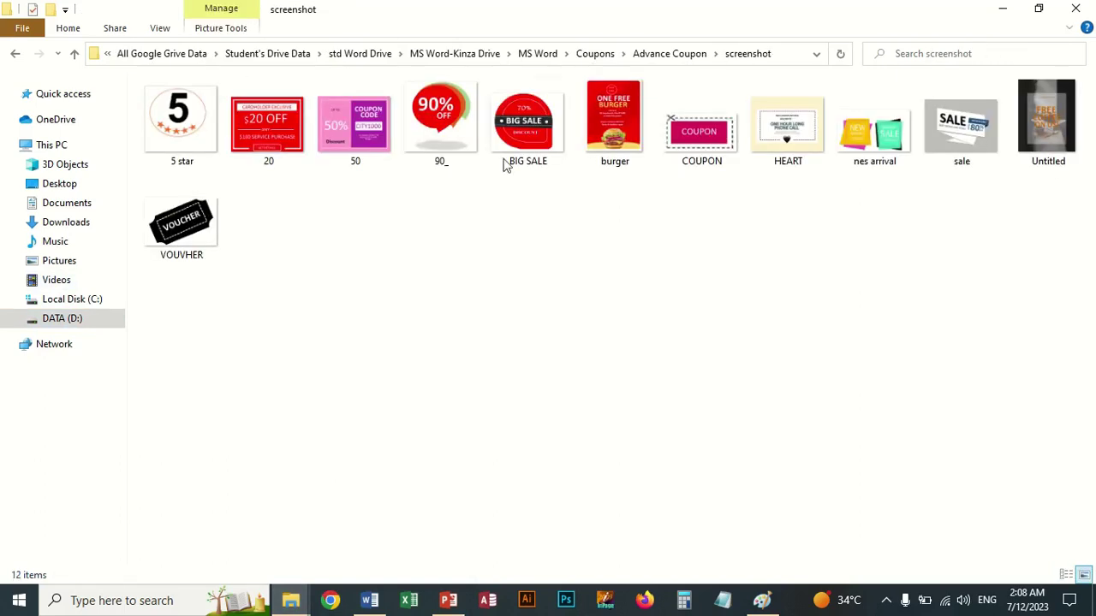
{"action": "left_click", "coordinate": [648, 60]}
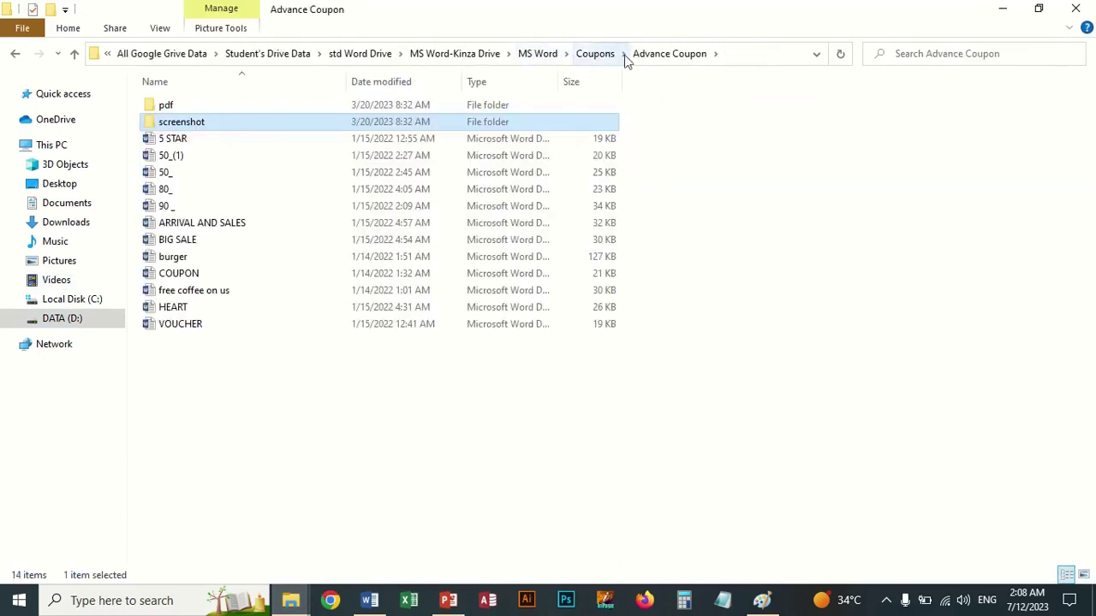
{"action": "left_click", "coordinate": [602, 54]}
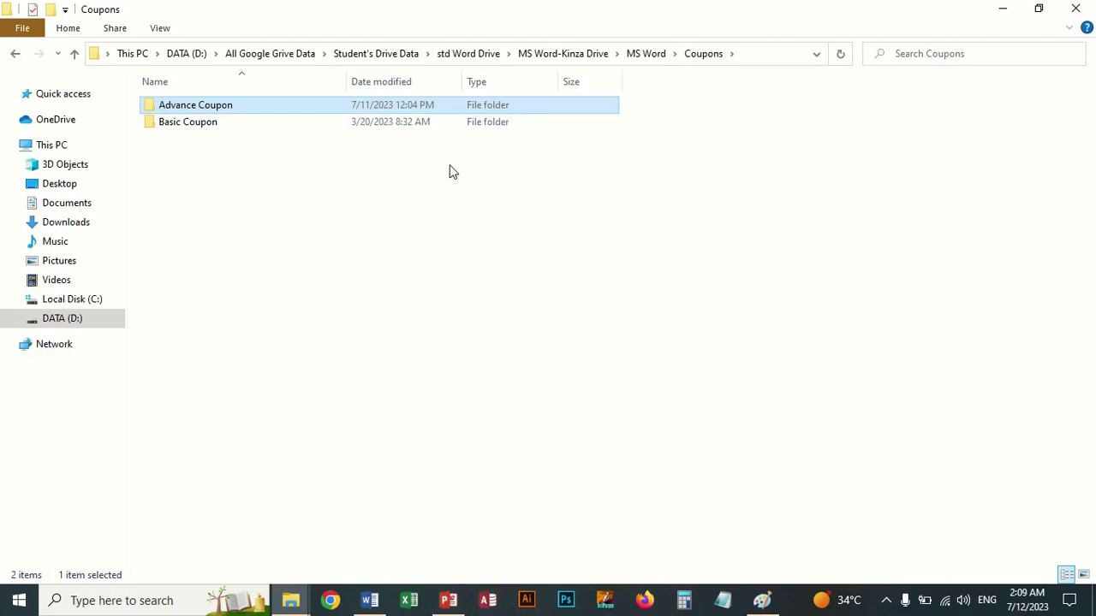
Look through the screen shoot and pdf folders inside the MS Word folder's Cover Pages folder
{"action": "left_click", "coordinate": [646, 54]}
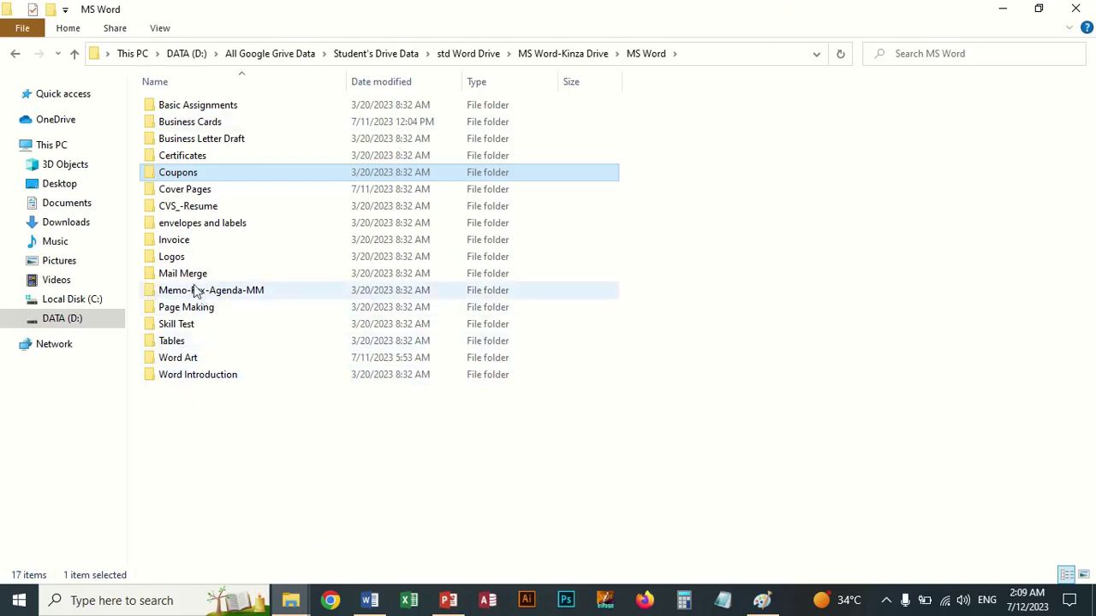
{"action": "double_click", "coordinate": [203, 191]}
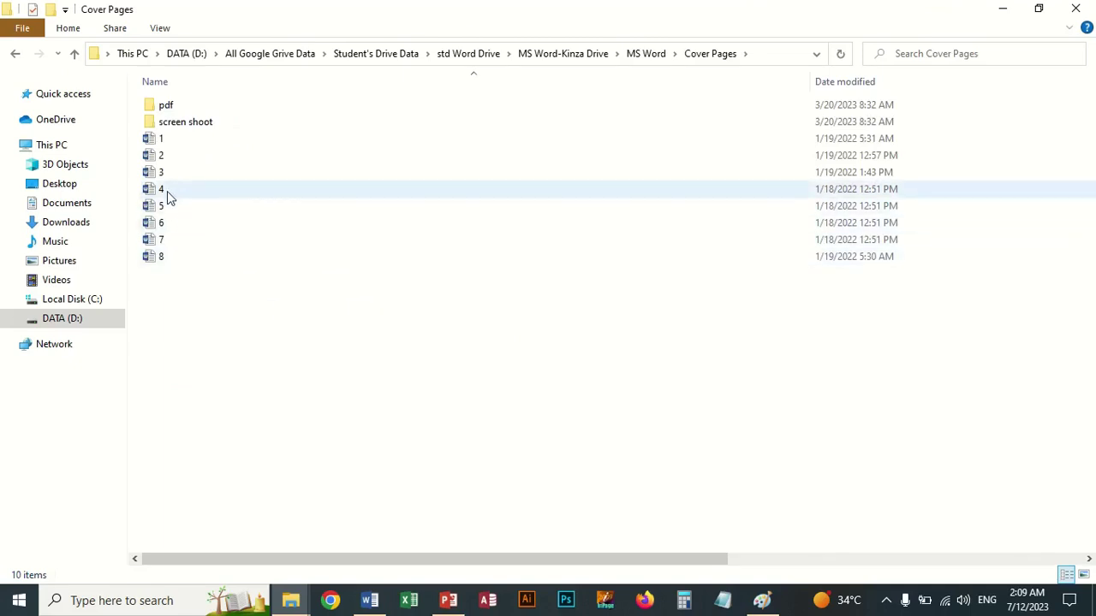
{"action": "double_click", "coordinate": [197, 125]}
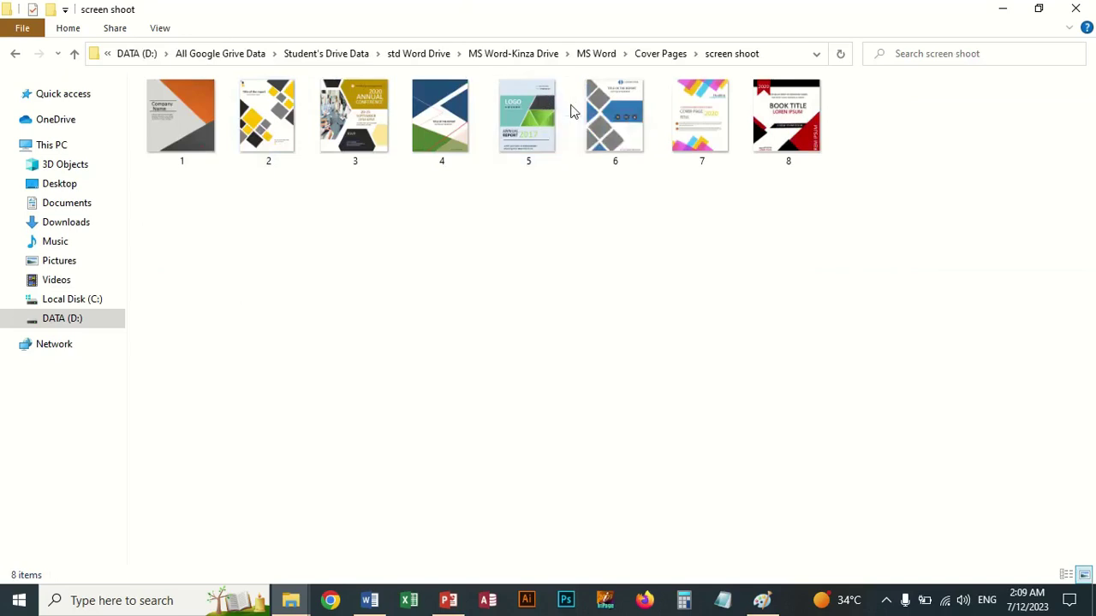
{"action": "left_click", "coordinate": [638, 59]}
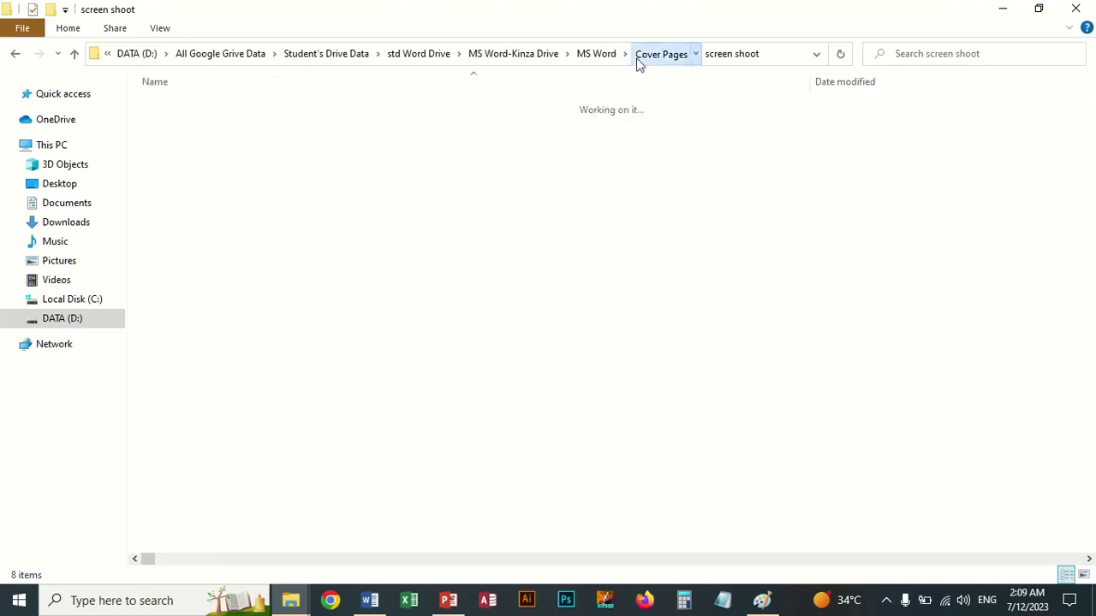
{"action": "double_click", "coordinate": [195, 104]}
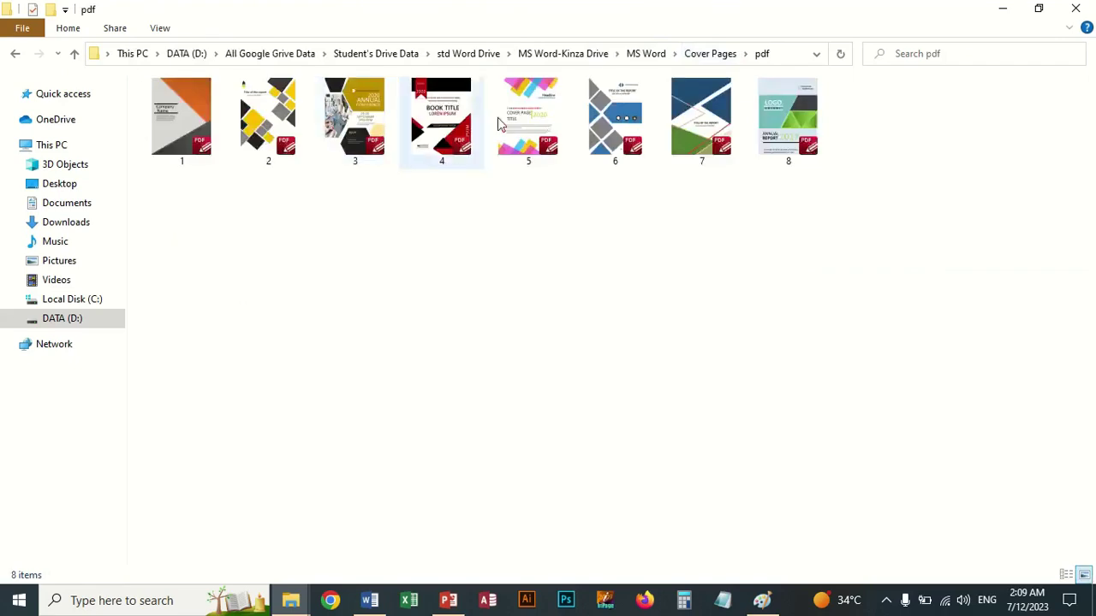
{"action": "left_click", "coordinate": [700, 58]}
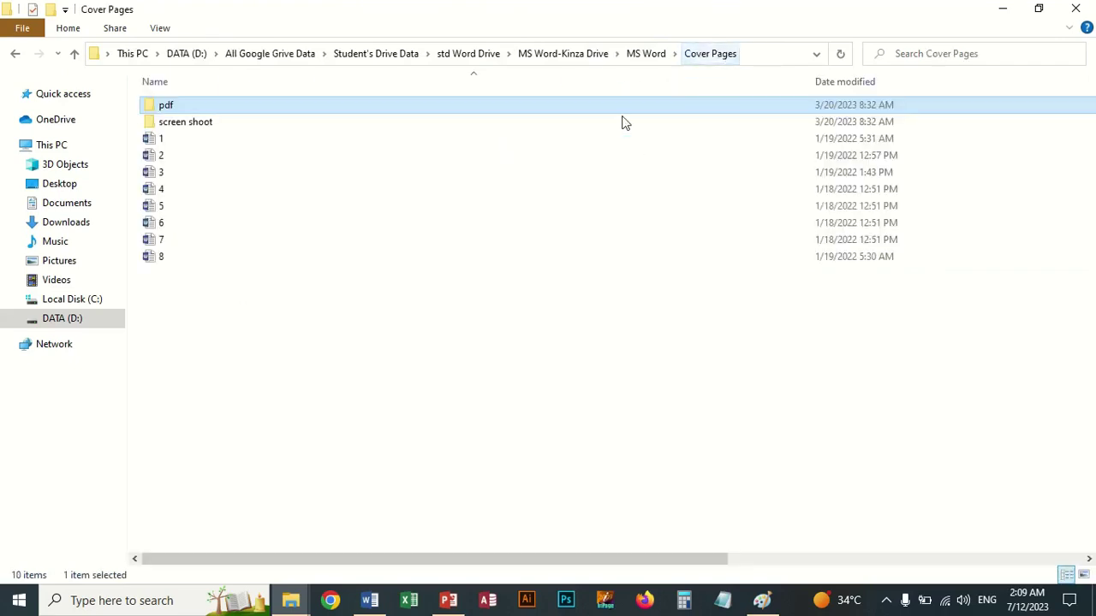
Open Word document 4 from the Cover Pages folder and show its whole page
{"action": "double_click", "coordinate": [178, 190]}
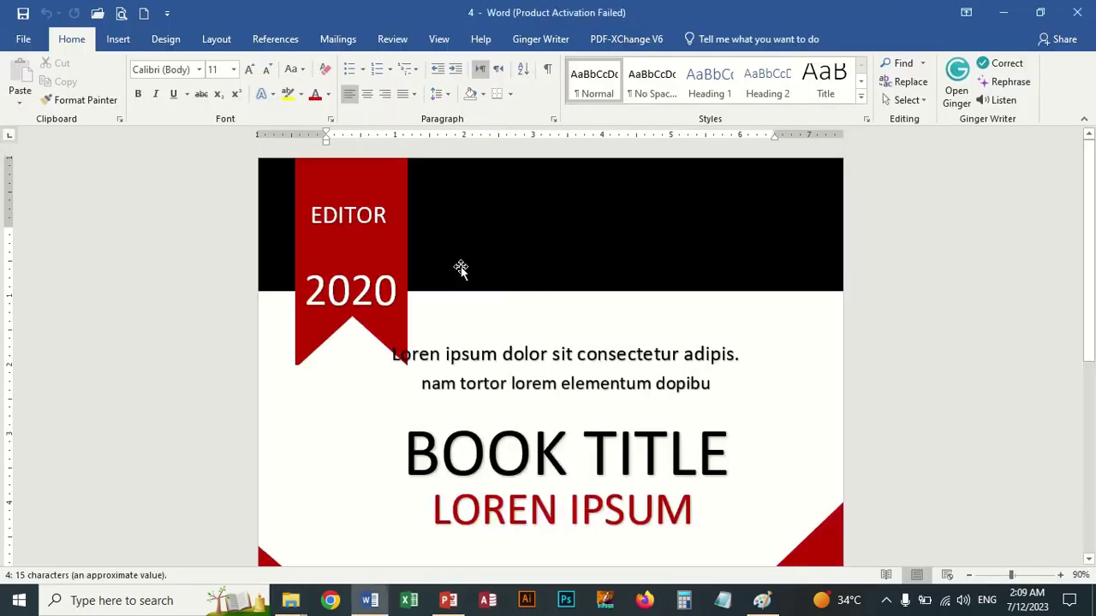
{"action": "left_click", "coordinate": [440, 40]}
{"action": "left_click", "coordinate": [441, 64]}
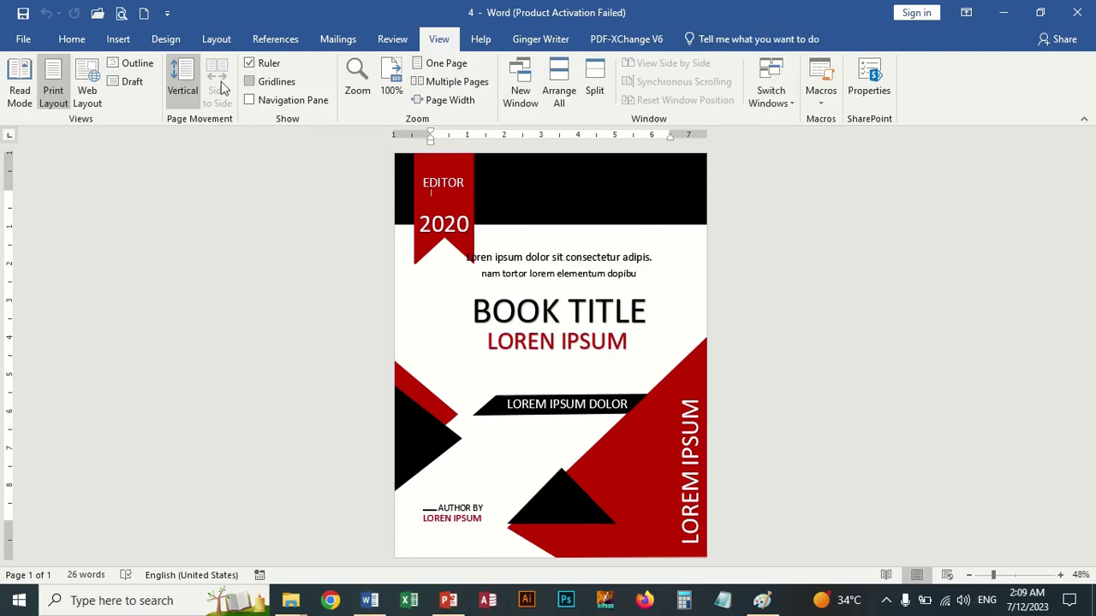
Save the book cover document as a PDF named 4 in the New folder under Documents
{"action": "left_click", "coordinate": [22, 40]}
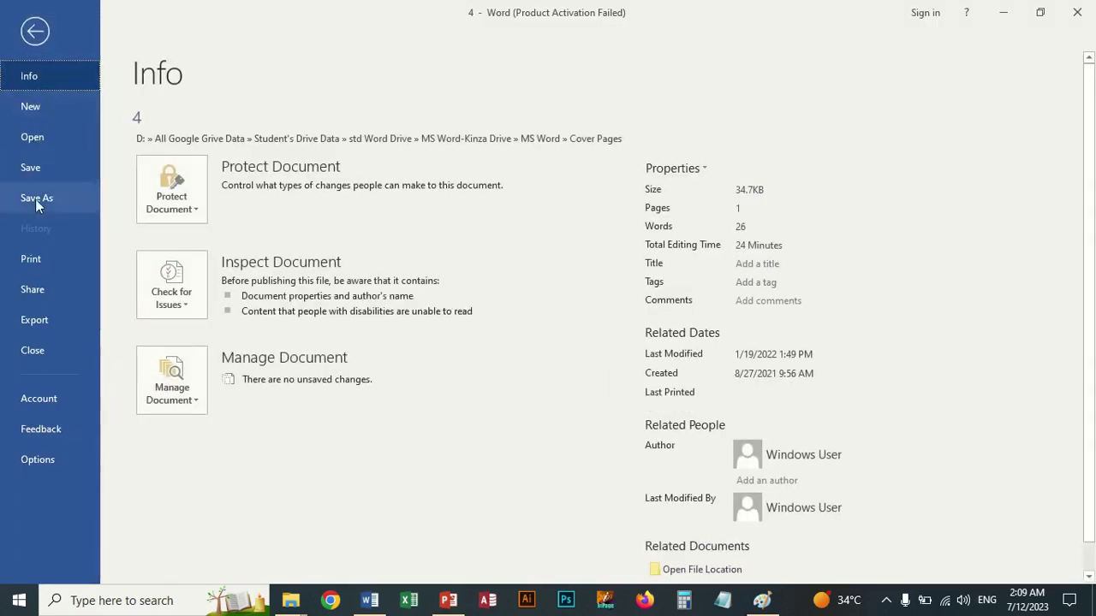
{"action": "left_click", "coordinate": [35, 199]}
{"action": "left_click", "coordinate": [214, 300]}
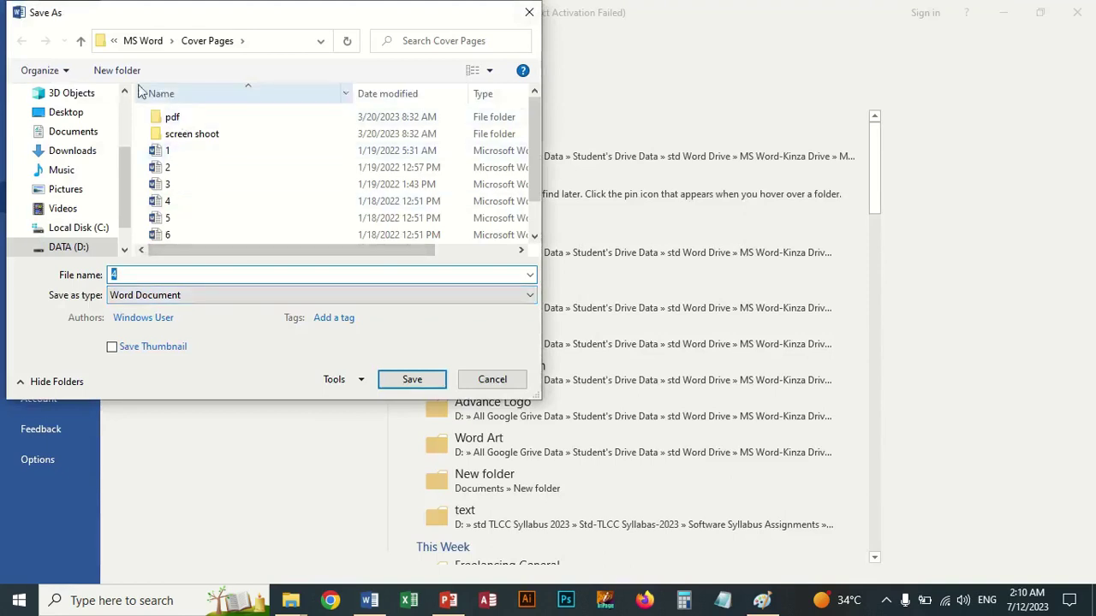
{"action": "left_click", "coordinate": [85, 133]}
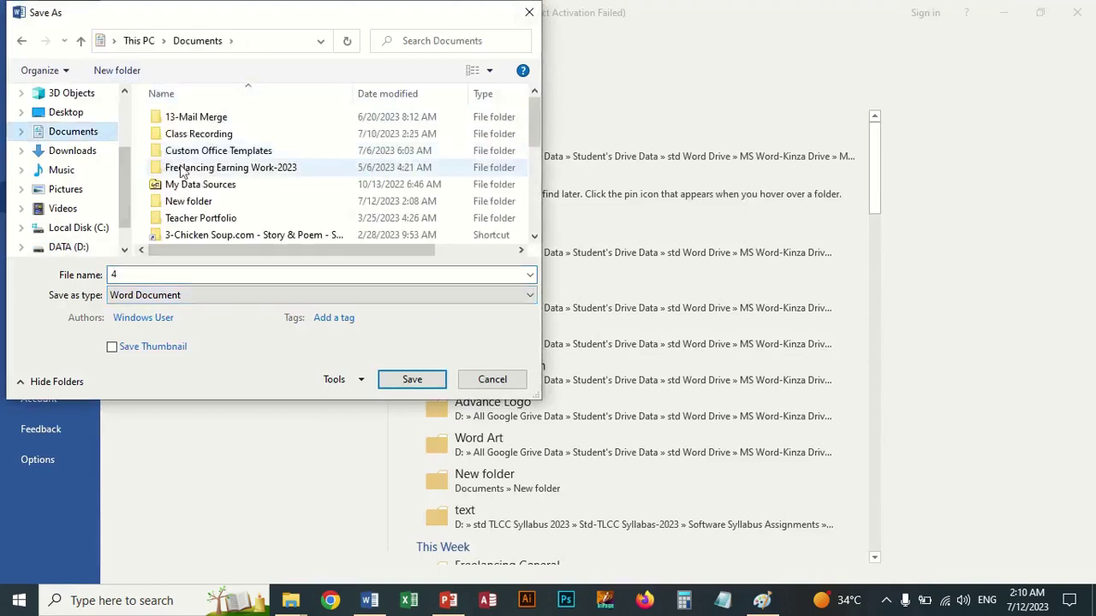
{"action": "double_click", "coordinate": [189, 201]}
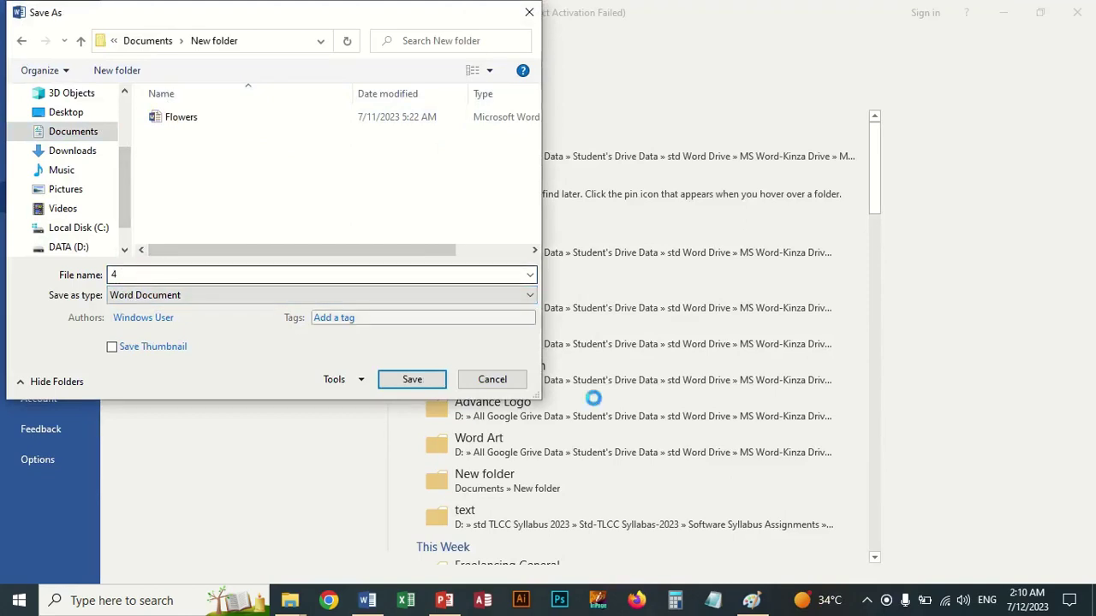
{"action": "left_click", "coordinate": [264, 298]}
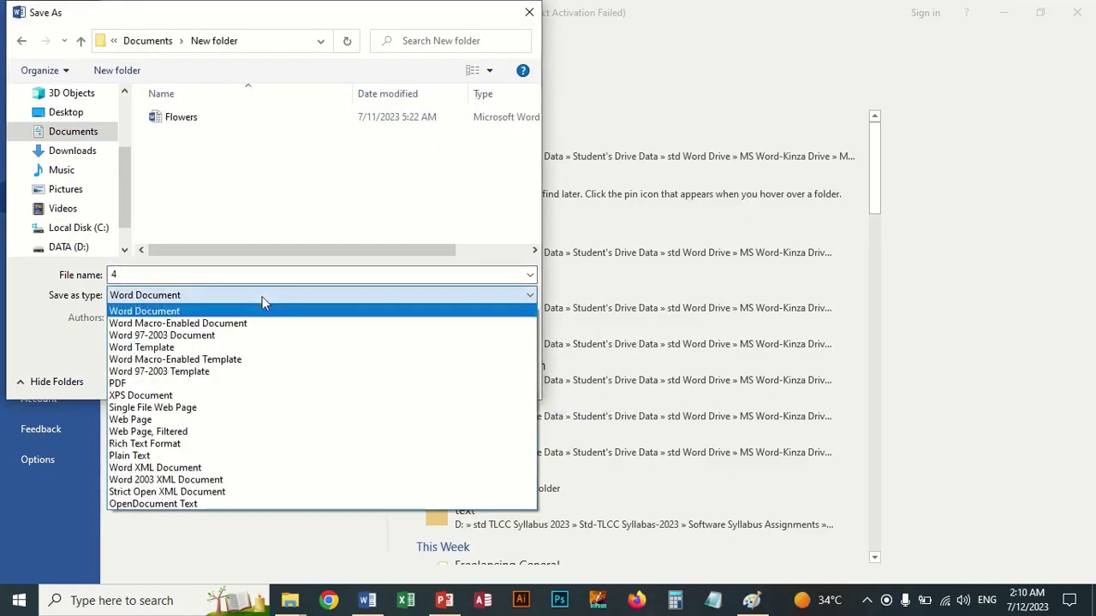
{"action": "left_click", "coordinate": [220, 384]}
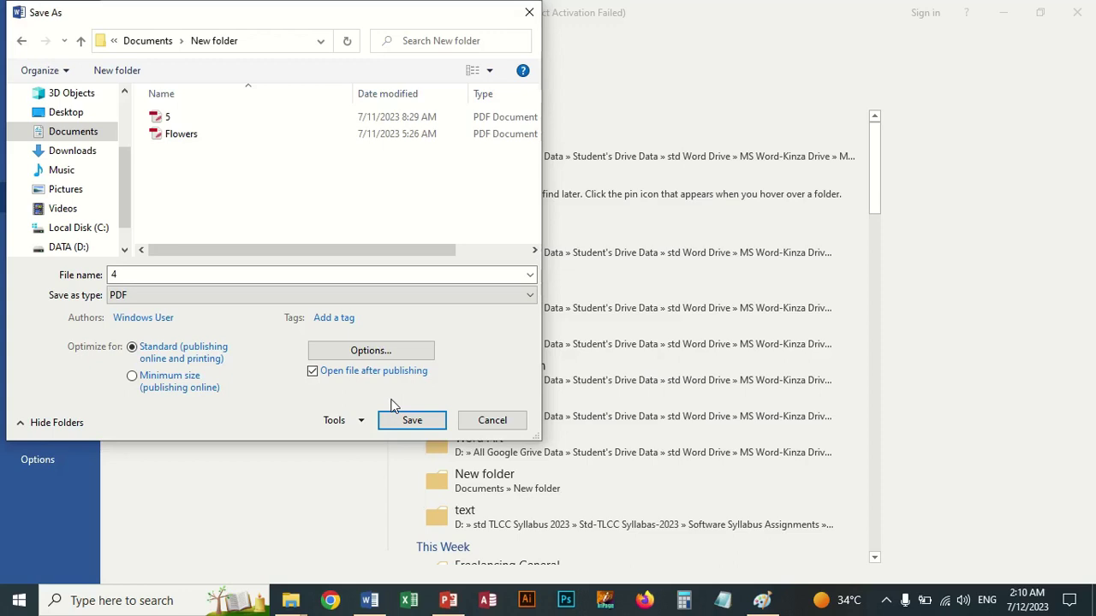
{"action": "left_click", "coordinate": [416, 422]}
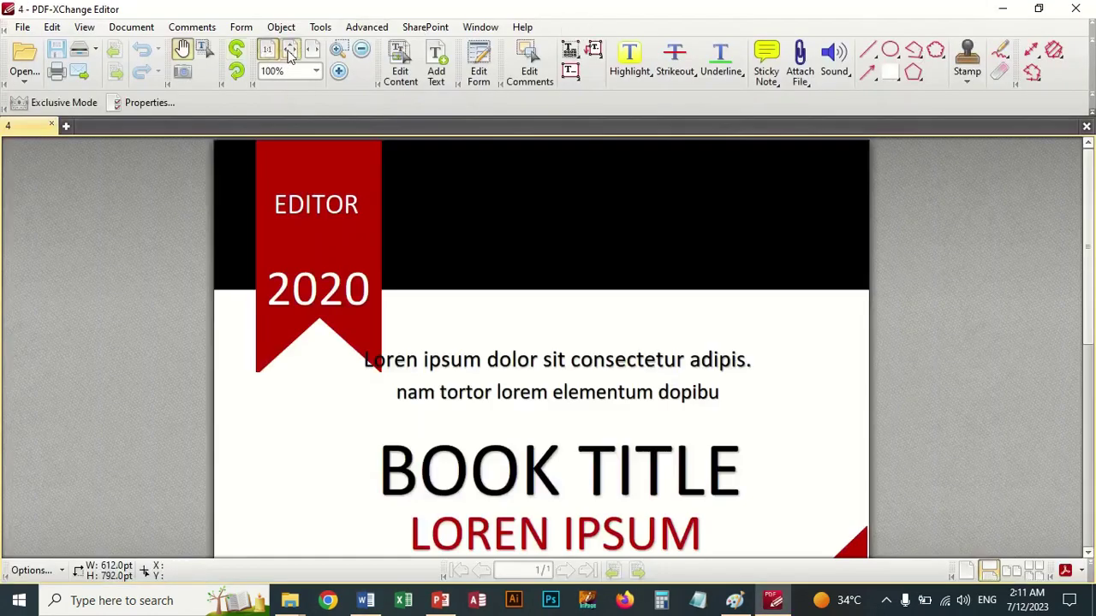
Check the exported book cover PDF at full-page view, close it and return to the desktop
{"action": "left_click", "coordinate": [289, 51]}
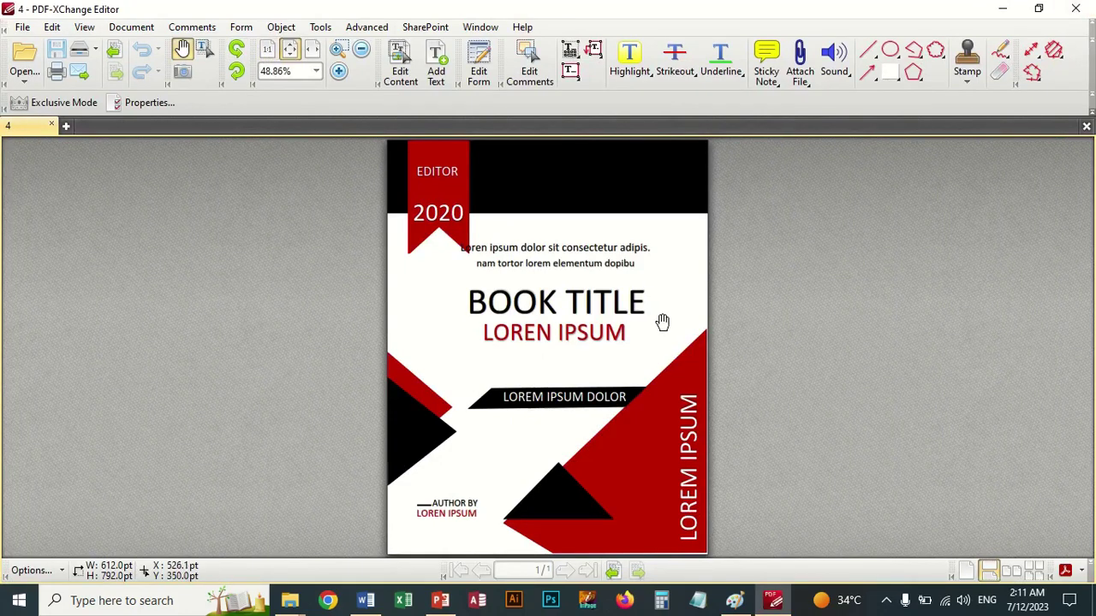
{"action": "left_click", "coordinate": [1075, 8]}
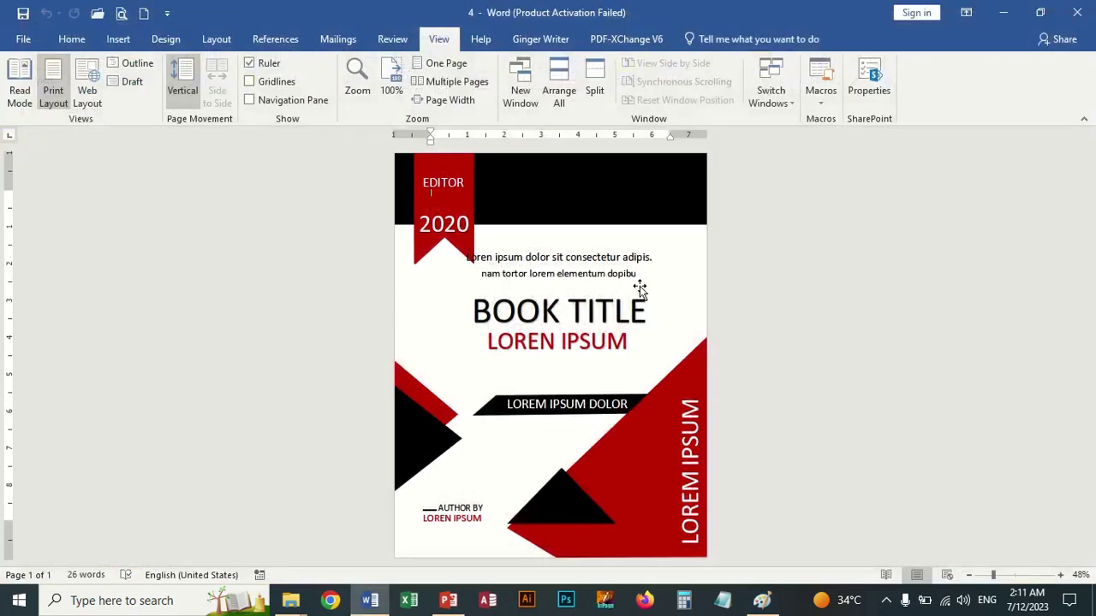
{"action": "key", "text": "super+d"}
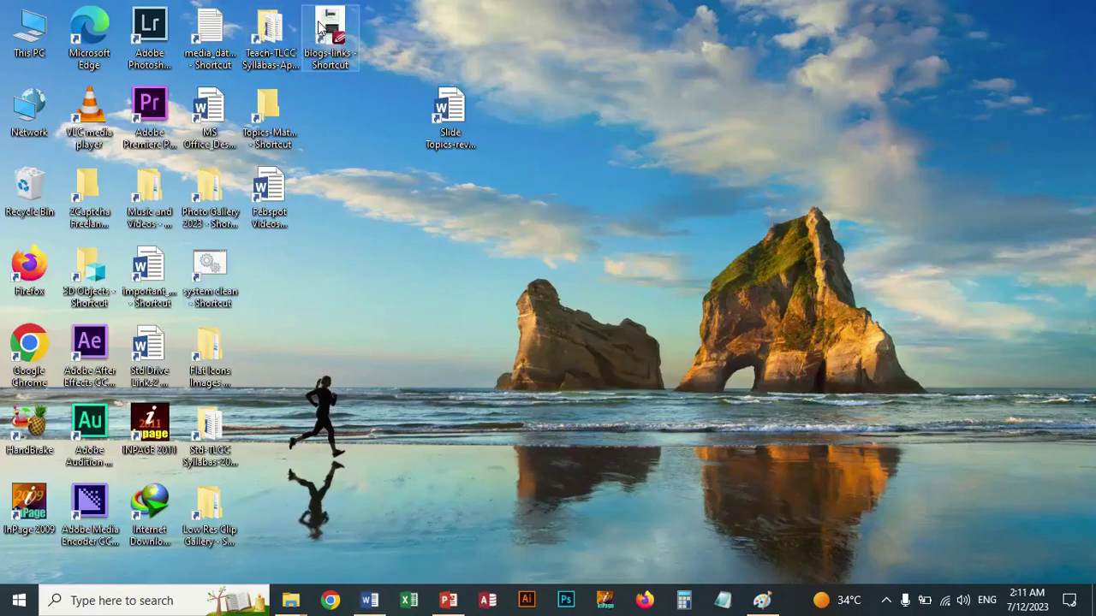
Open the blogs-links PDF from the desktop and follow its msword-essential.blogspot.com link, trusting the site
{"action": "key", "text": "Return"}
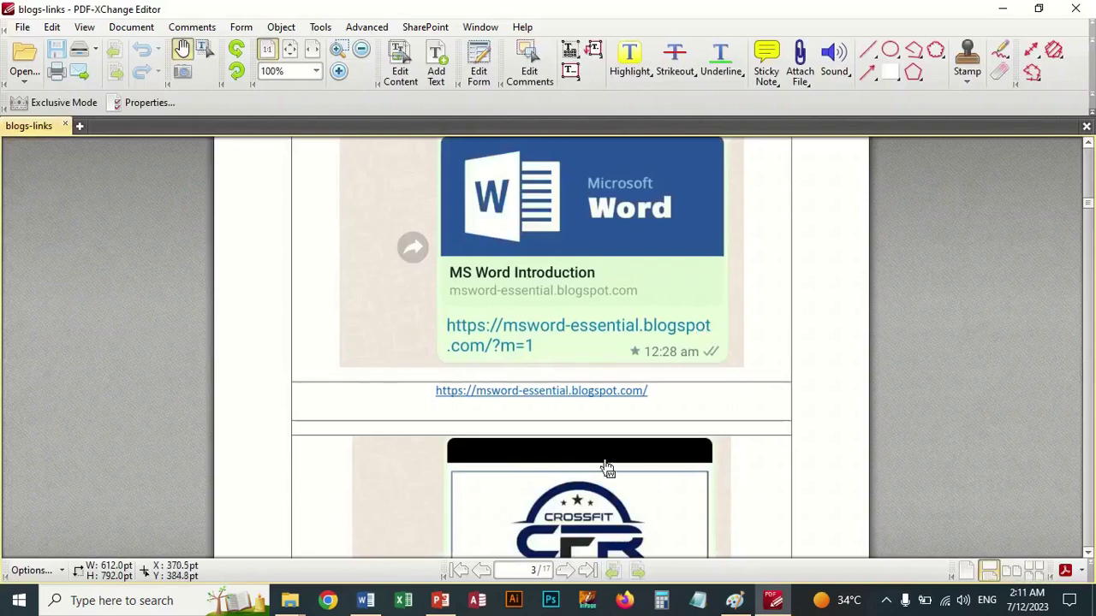
{"action": "left_click", "coordinate": [584, 393]}
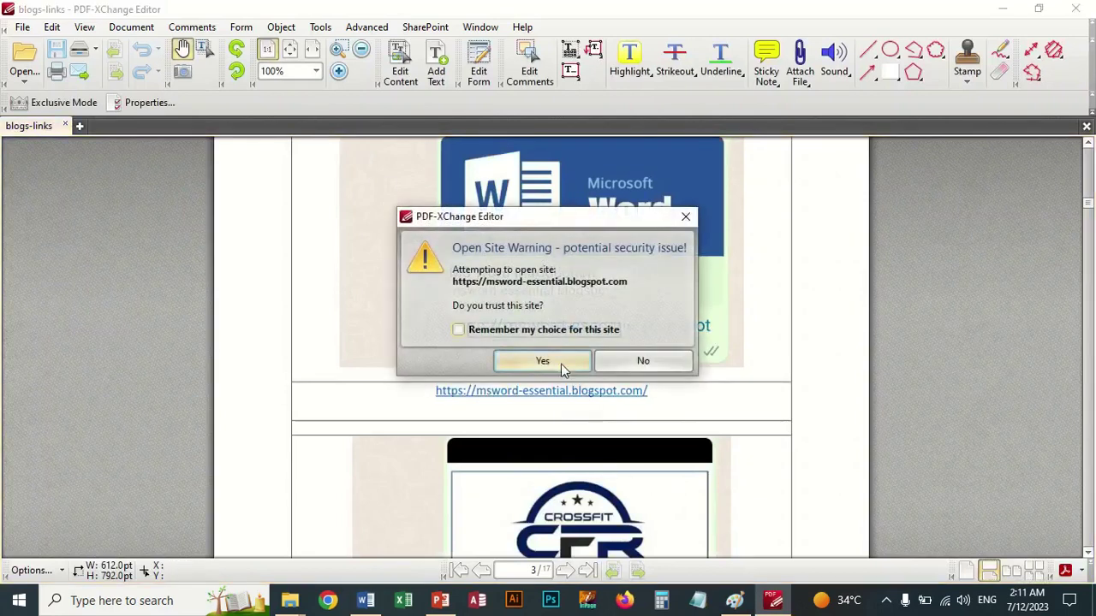
{"action": "left_click", "coordinate": [561, 364]}
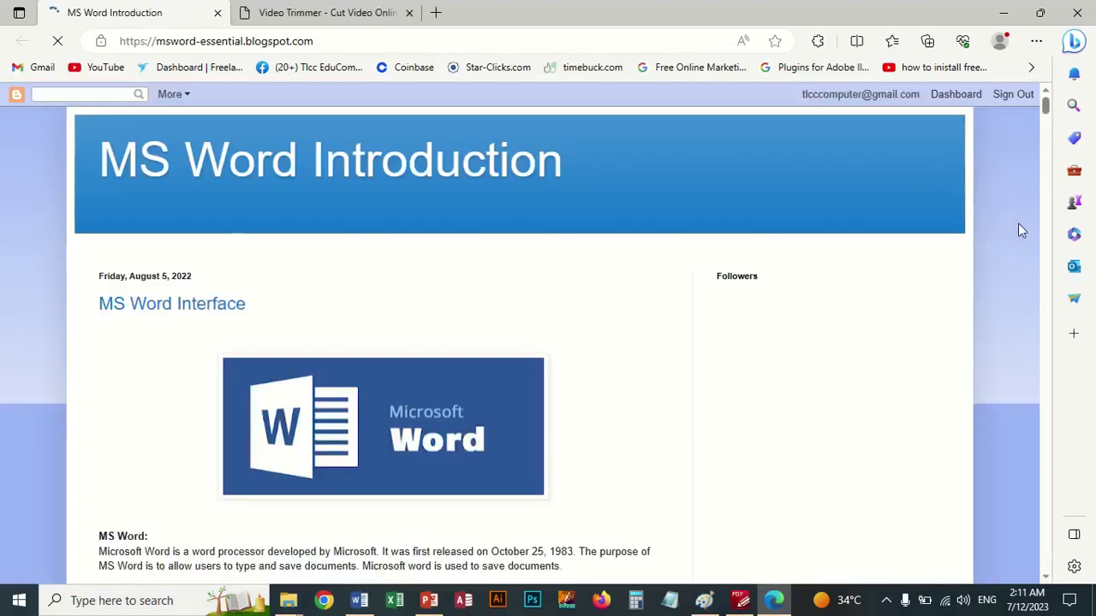
Open the MockupBro site through the mockups image on the MS Word Introduction blog and close the Video Trimmer page
{"action": "left_click_drag", "start_coordinate": [1044, 101], "coordinate": [1044, 131]}
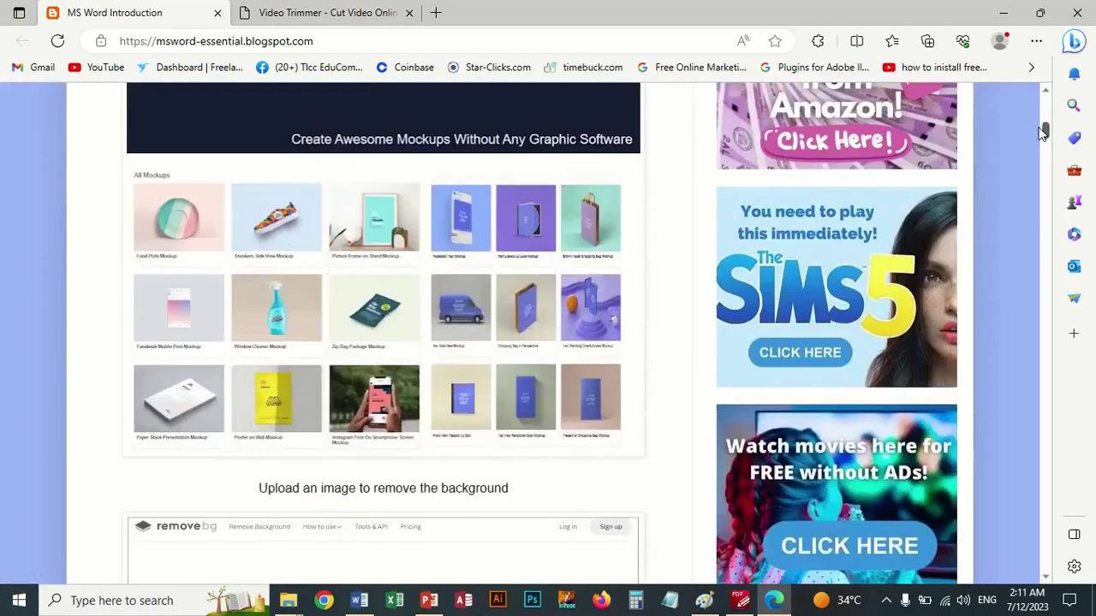
{"action": "left_click", "coordinate": [332, 276]}
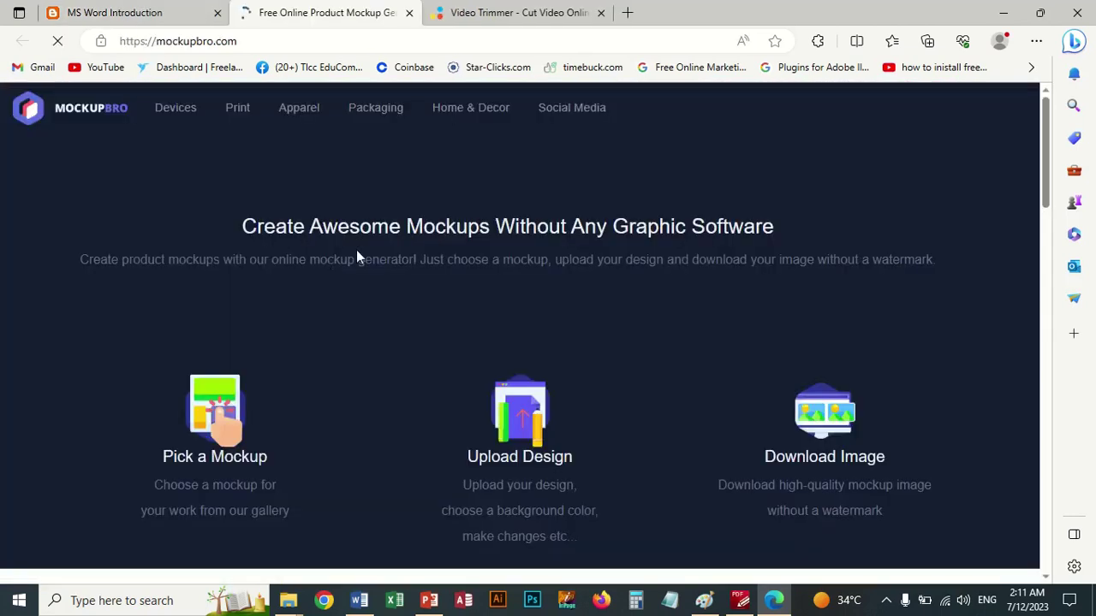
{"action": "left_click", "coordinate": [600, 12]}
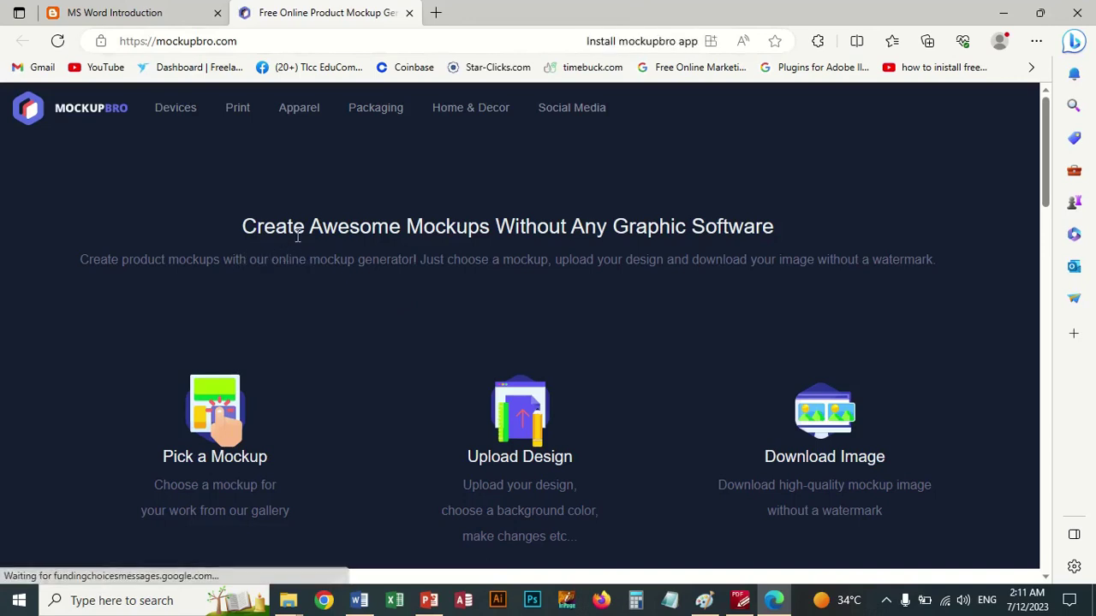
Look through the All Mockups gallery and open the Minimalistic Business Card Mockup, dismissing the advertisement
{"action": "scroll", "coordinate": [356, 262], "scroll_direction": "down", "scroll_amount": 10}
{"action": "scroll", "coordinate": [369, 265], "scroll_direction": "down", "scroll_amount": 6}
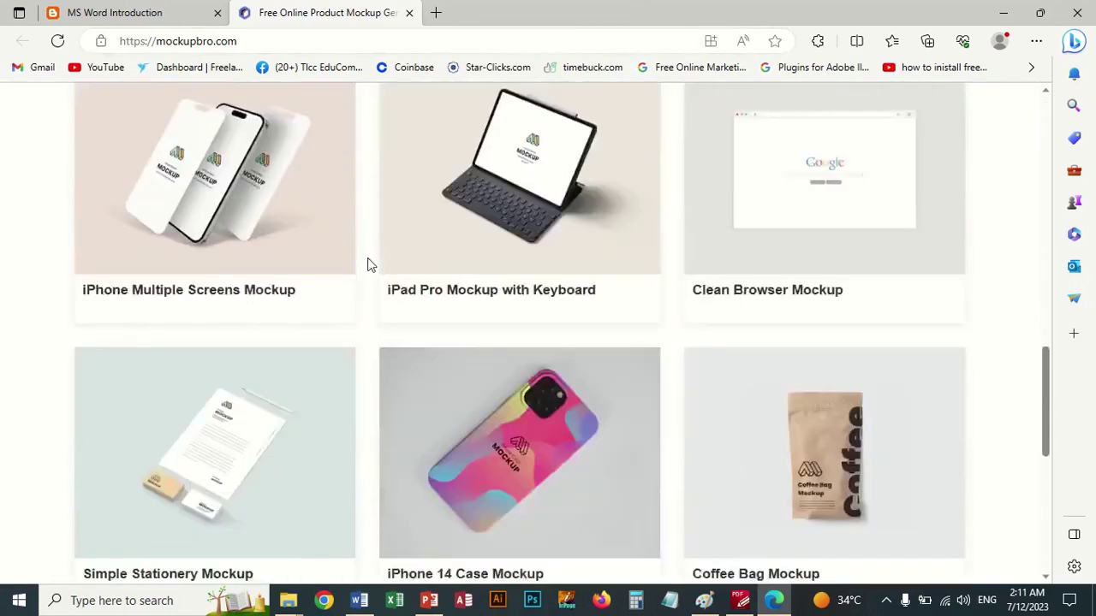
{"action": "scroll", "coordinate": [528, 281], "scroll_direction": "up", "scroll_amount": 10}
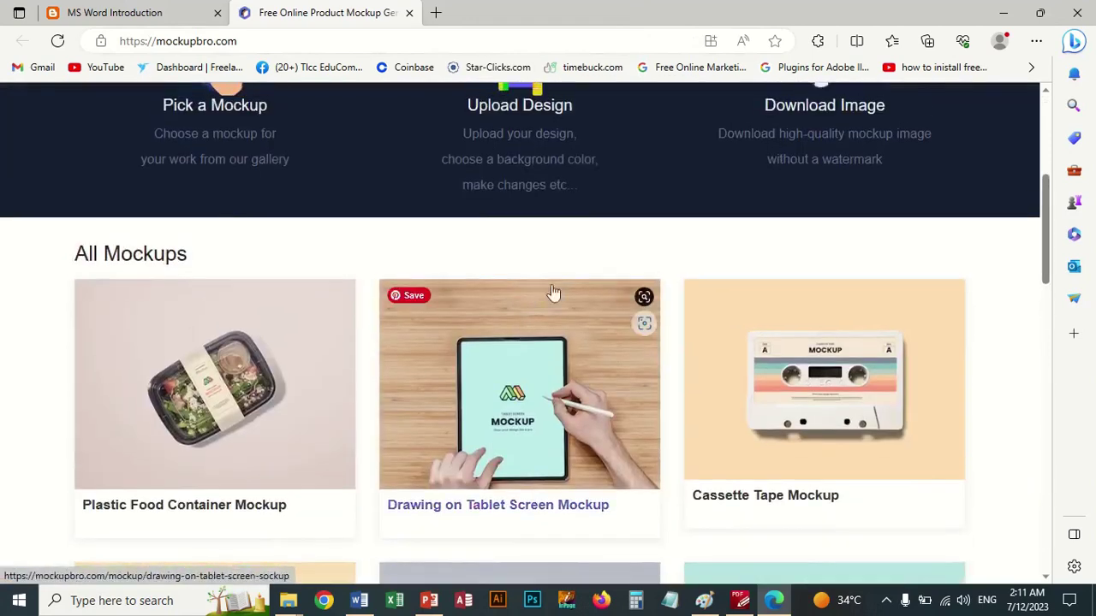
{"action": "scroll", "coordinate": [553, 293], "scroll_direction": "down", "scroll_amount": 4}
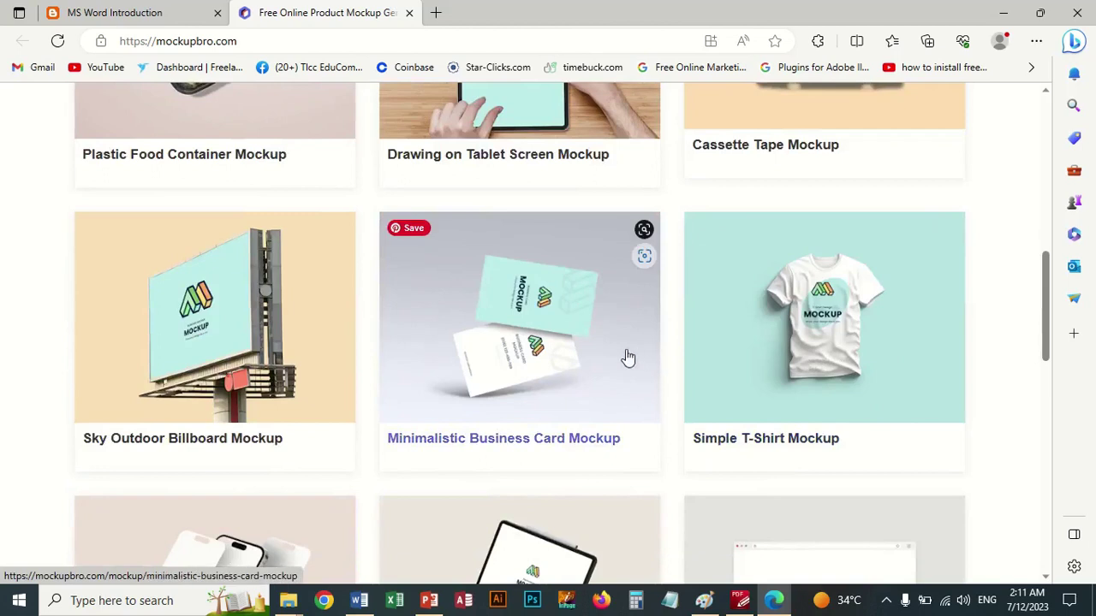
{"action": "left_click", "coordinate": [532, 336]}
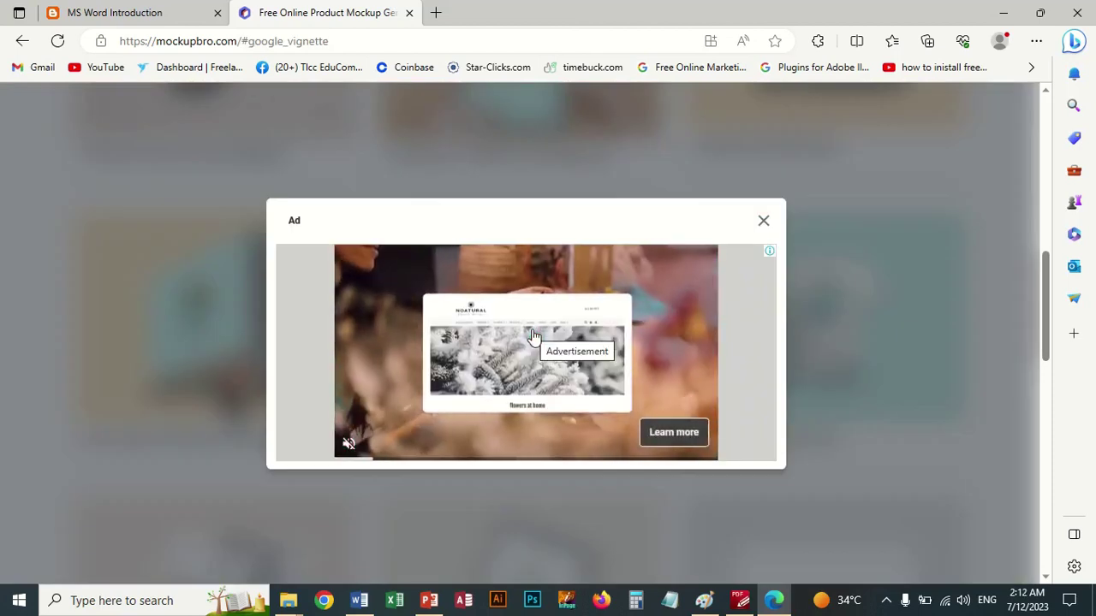
{"action": "left_click", "coordinate": [763, 224]}
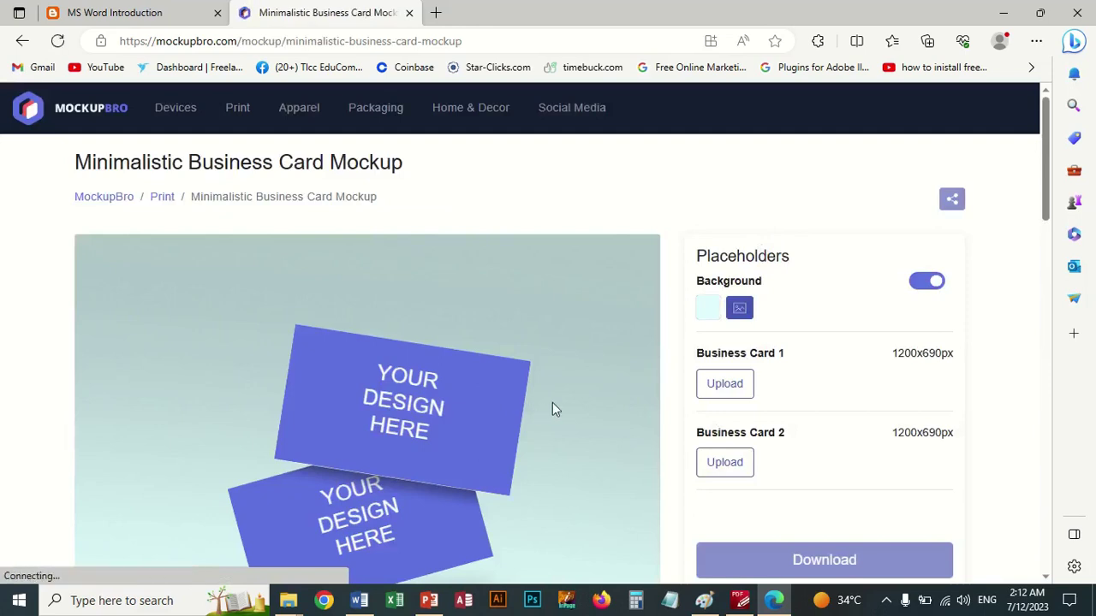
Try BC1-F from the New folder under Documents as the Business Card 1 design, and reload the page to clear it
{"action": "left_click", "coordinate": [715, 391]}
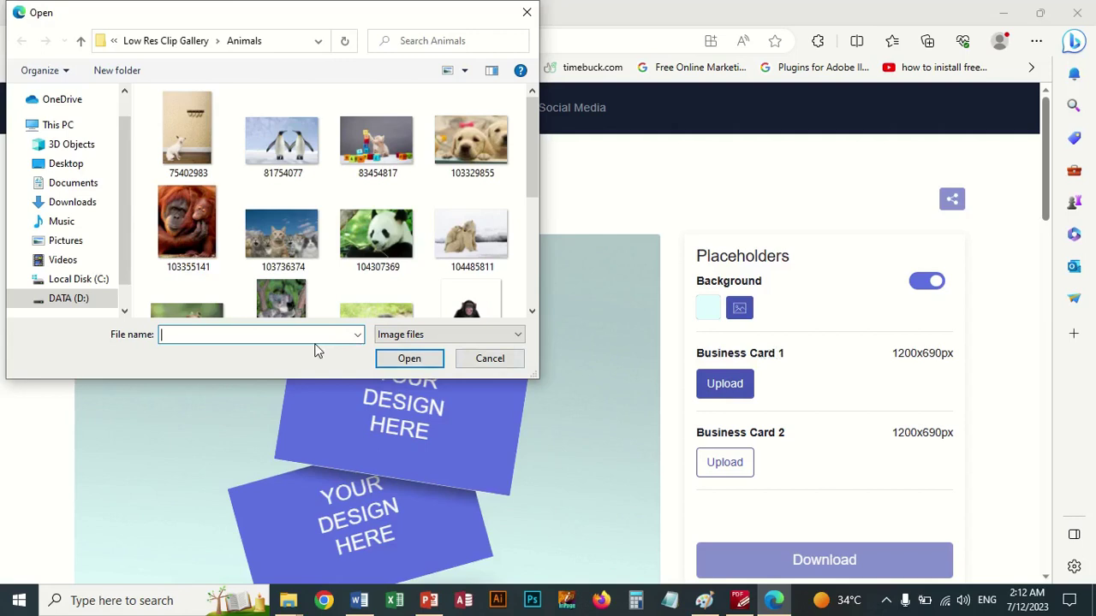
{"action": "left_click", "coordinate": [84, 184]}
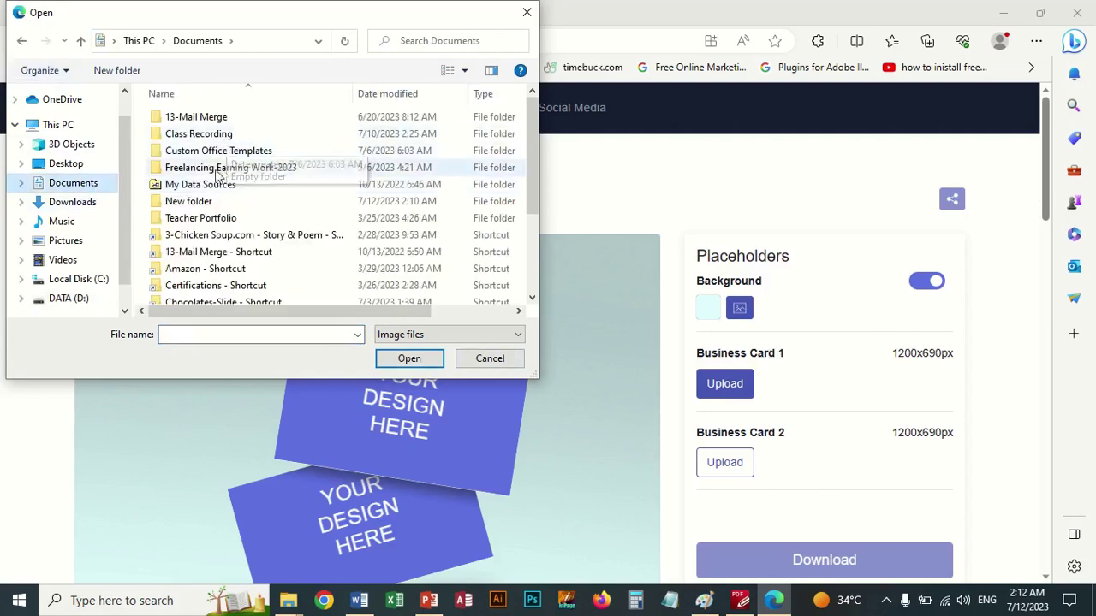
{"action": "double_click", "coordinate": [201, 202]}
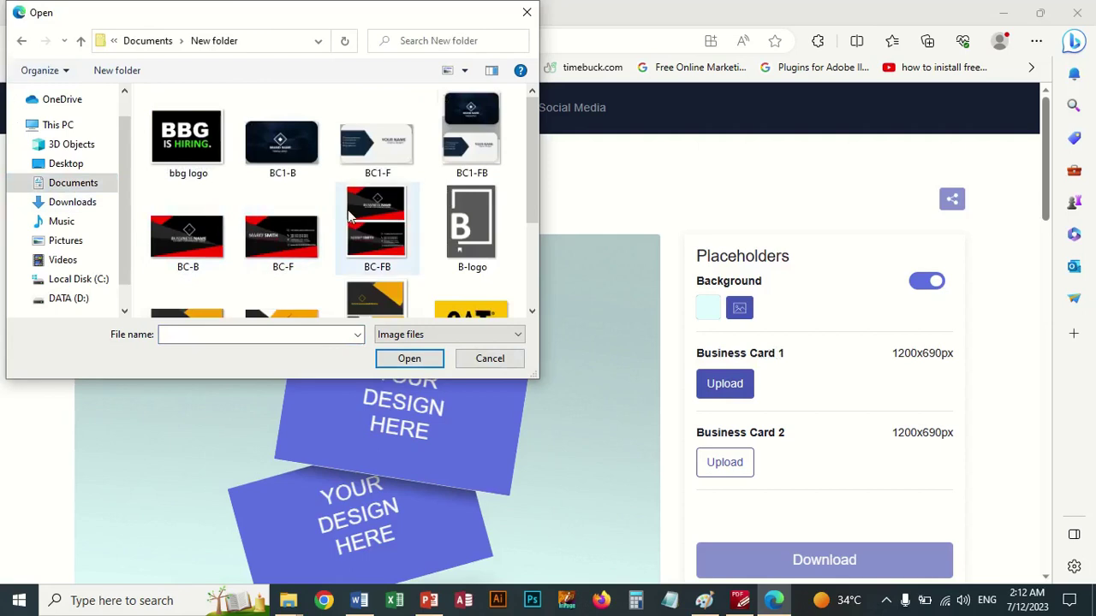
{"action": "scroll", "coordinate": [406, 202], "scroll_direction": "down", "scroll_amount": 2}
{"action": "scroll", "coordinate": [406, 202], "scroll_direction": "up", "scroll_amount": 2}
{"action": "double_click", "coordinate": [383, 155]}
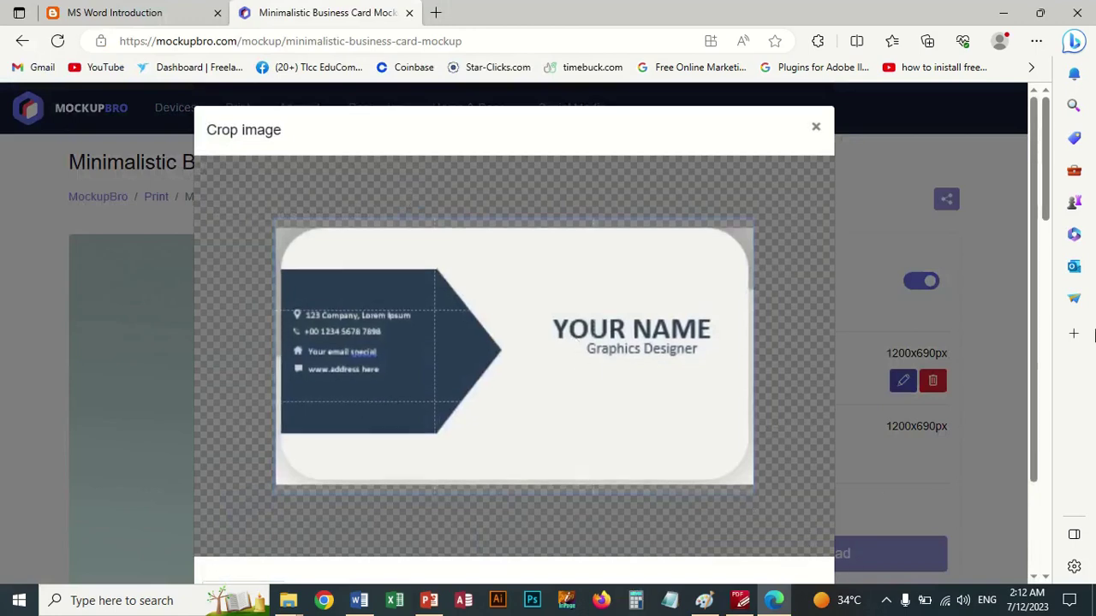
{"action": "scroll", "coordinate": [1036, 359], "scroll_direction": "down", "scroll_amount": 2}
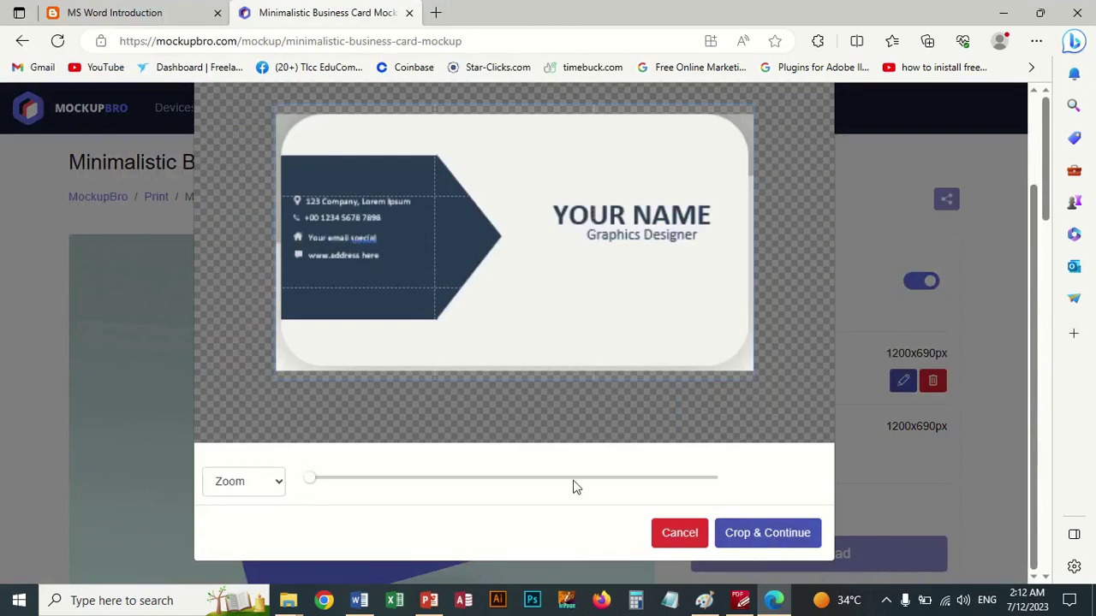
{"action": "left_click", "coordinate": [778, 533]}
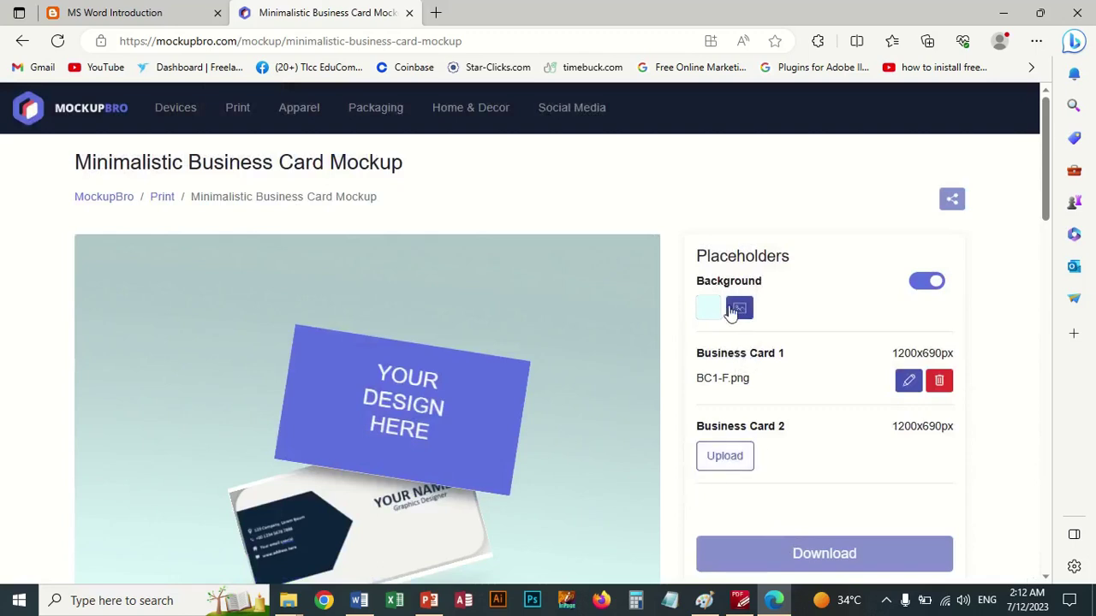
{"action": "left_click", "coordinate": [58, 42]}
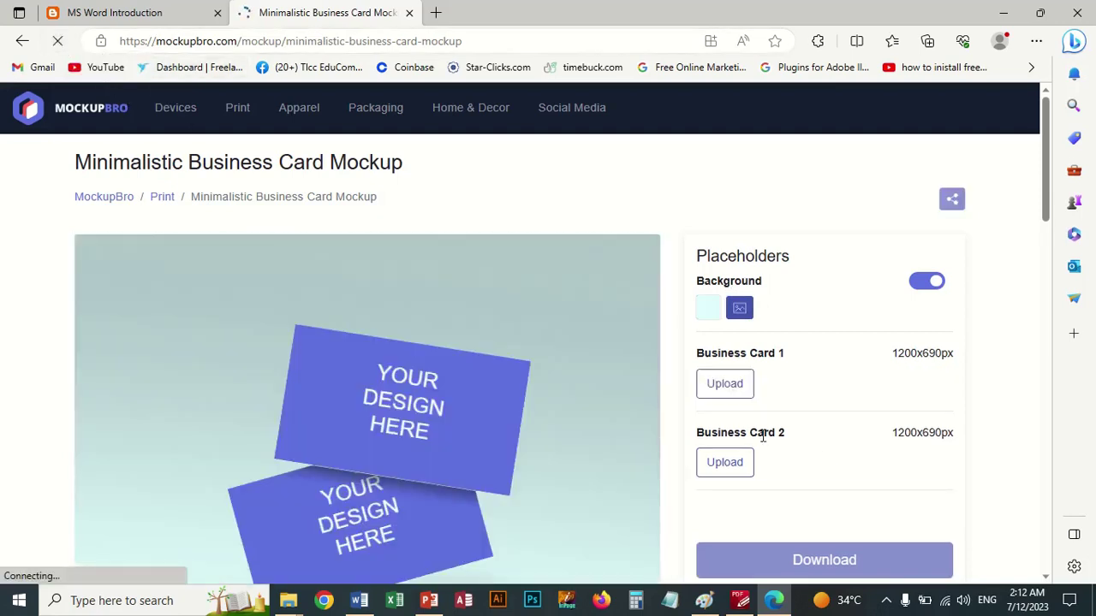
Upload BC1-B as the Business Card 1 design, keeping the suggested crop
{"action": "left_click", "coordinate": [737, 391]}
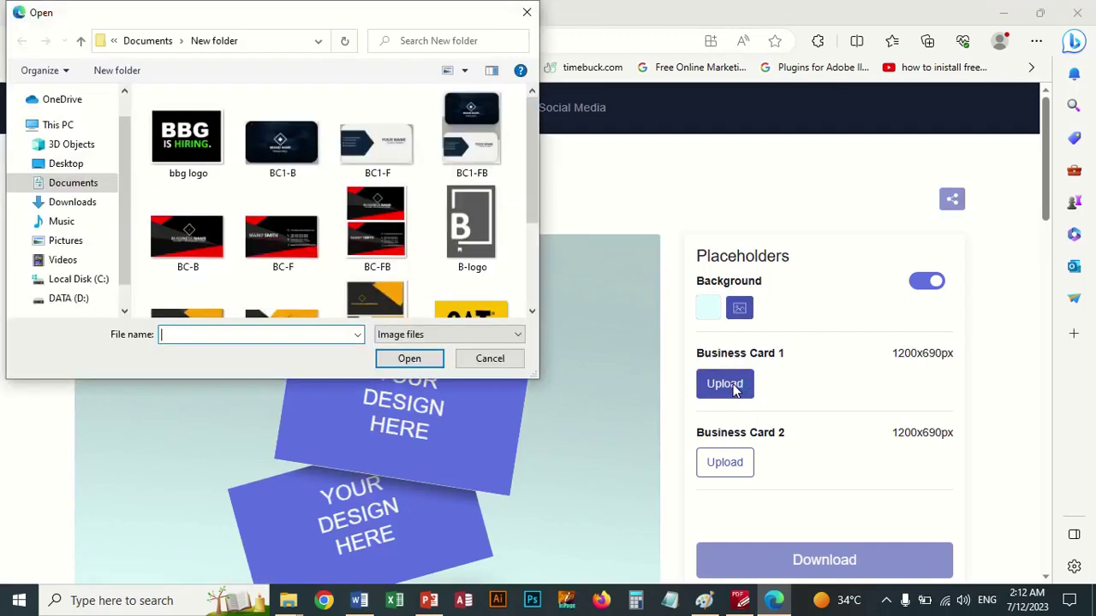
{"action": "double_click", "coordinate": [286, 163]}
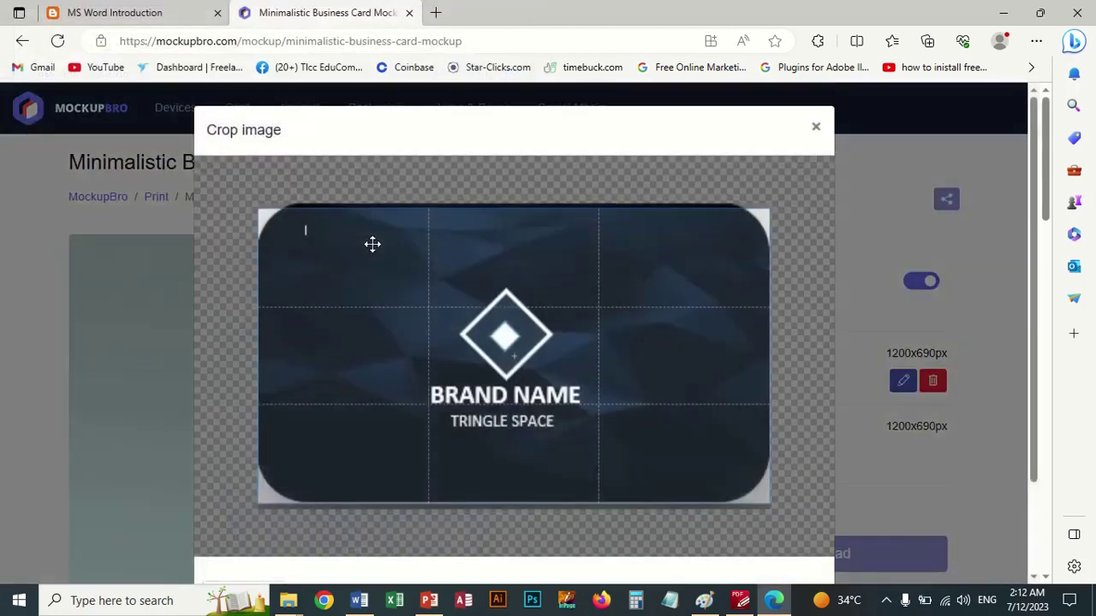
{"action": "scroll", "coordinate": [1039, 403], "scroll_direction": "down", "scroll_amount": 3}
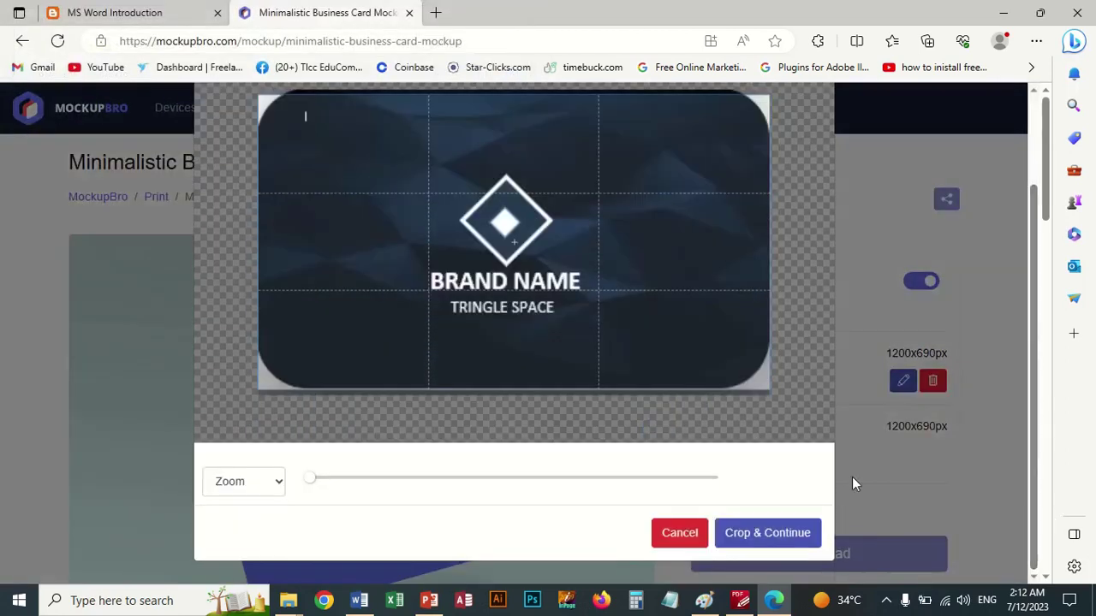
{"action": "left_click", "coordinate": [782, 534]}
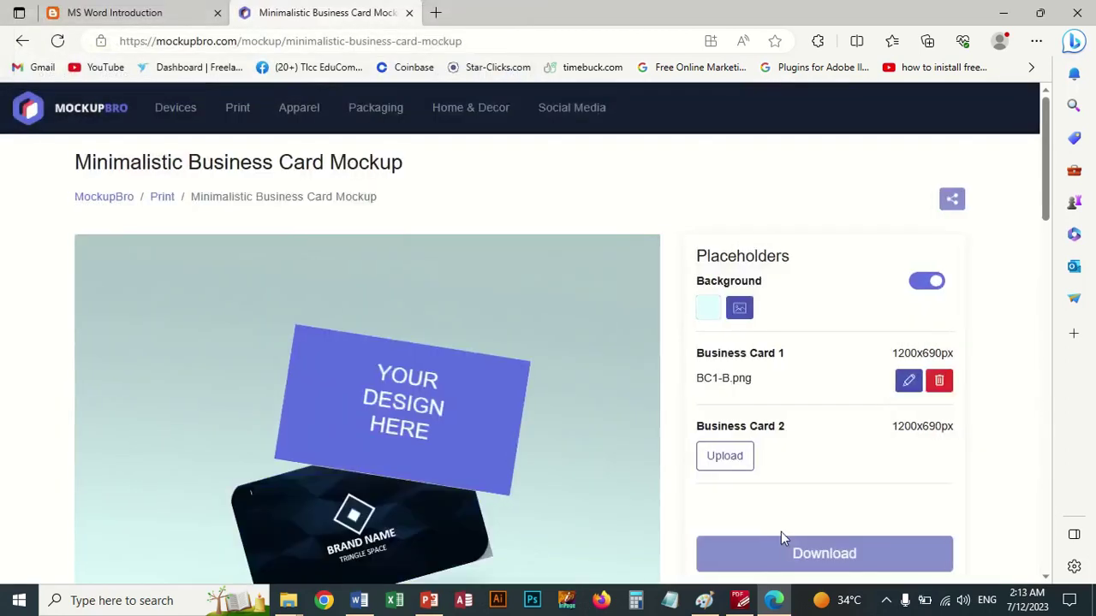
Upload BC1-F as the Business Card 2 design with the suggested crop and download the finished mockup image
{"action": "left_click", "coordinate": [733, 463]}
{"action": "double_click", "coordinate": [379, 152]}
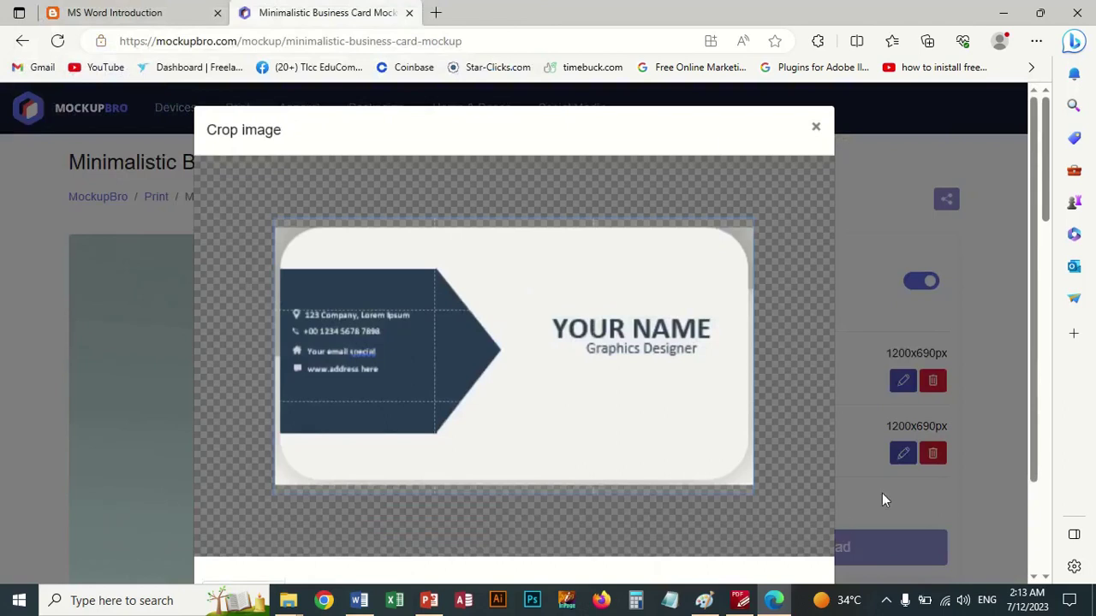
{"action": "scroll", "coordinate": [834, 519], "scroll_direction": "down", "scroll_amount": 2}
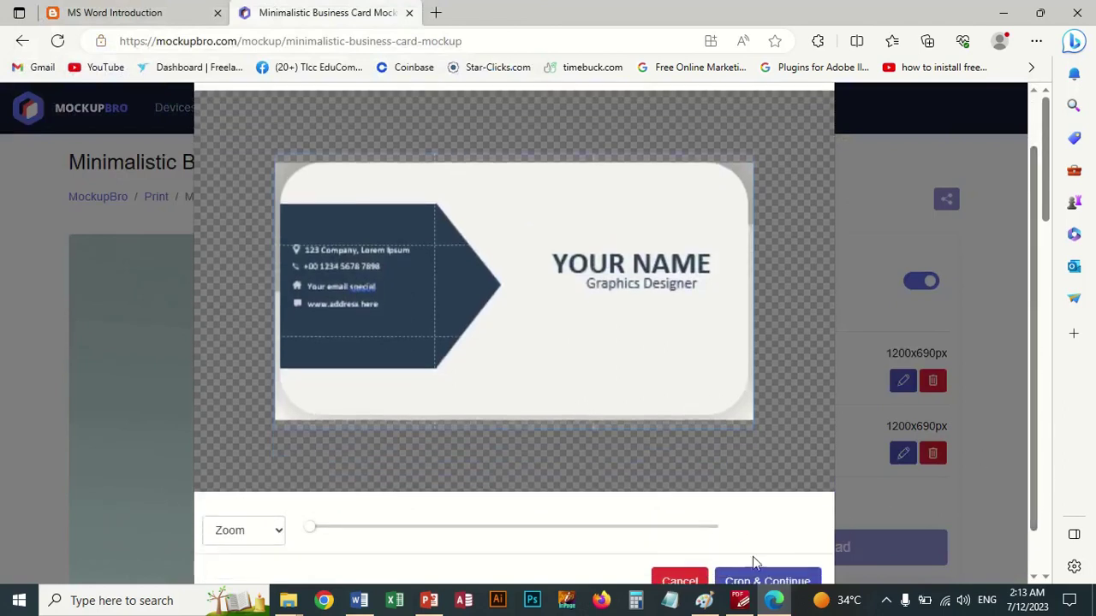
{"action": "left_click", "coordinate": [760, 580]}
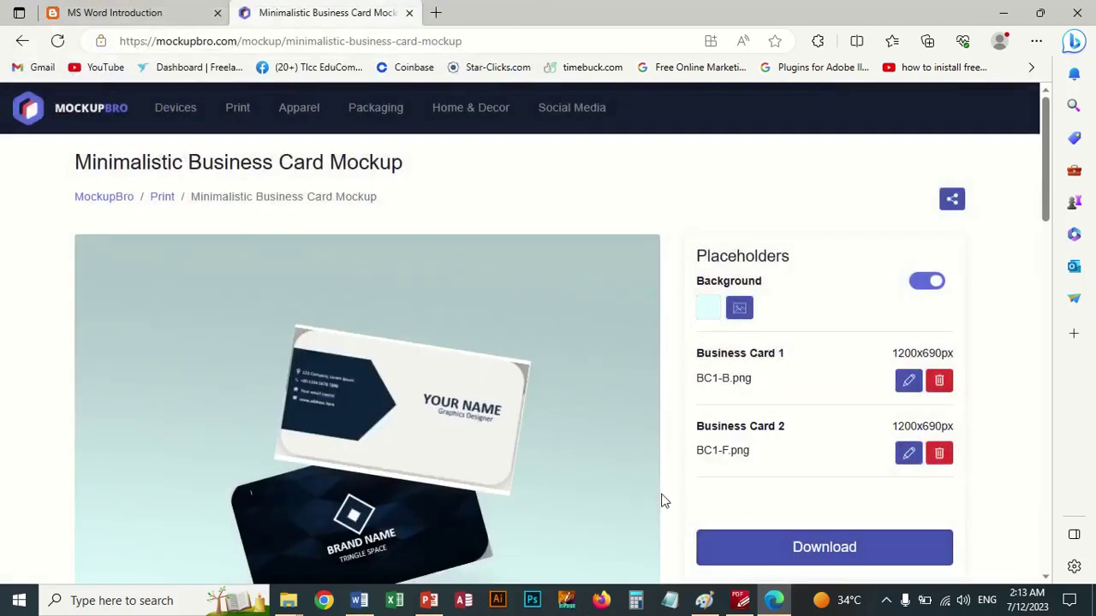
{"action": "left_click", "coordinate": [850, 546]}
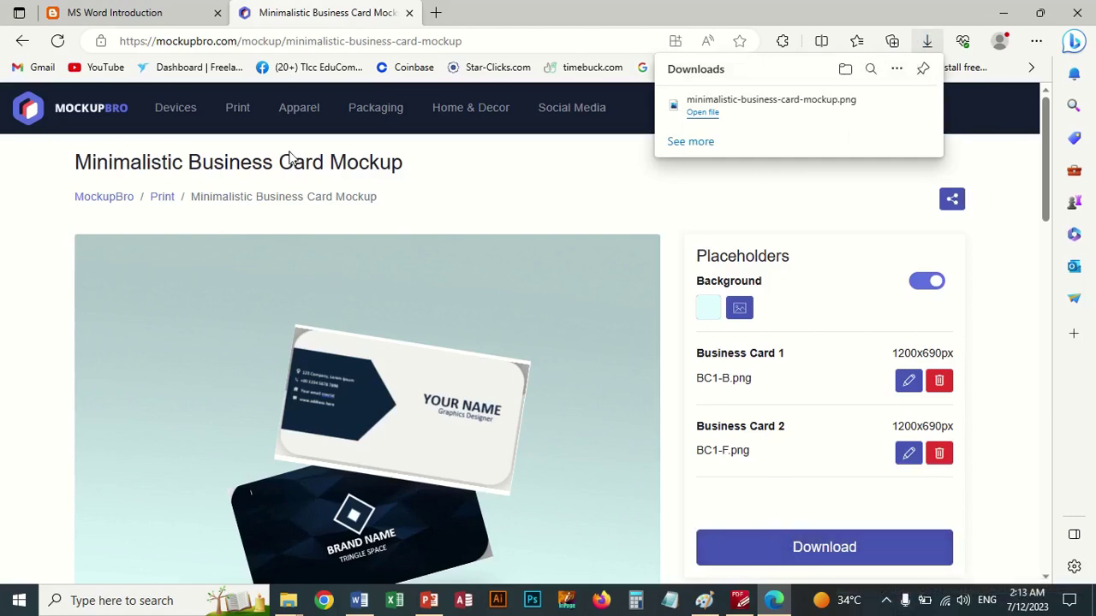
Look through the mockups offered in the Devices category
{"action": "left_click", "coordinate": [184, 112]}
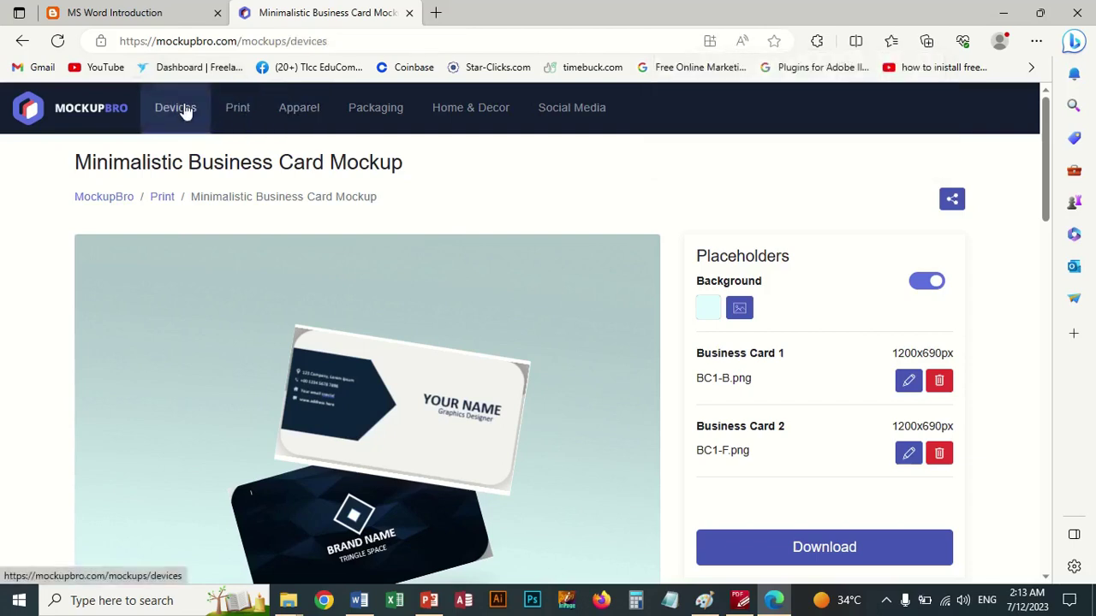
{"action": "scroll", "coordinate": [534, 368], "scroll_direction": "down", "scroll_amount": 3}
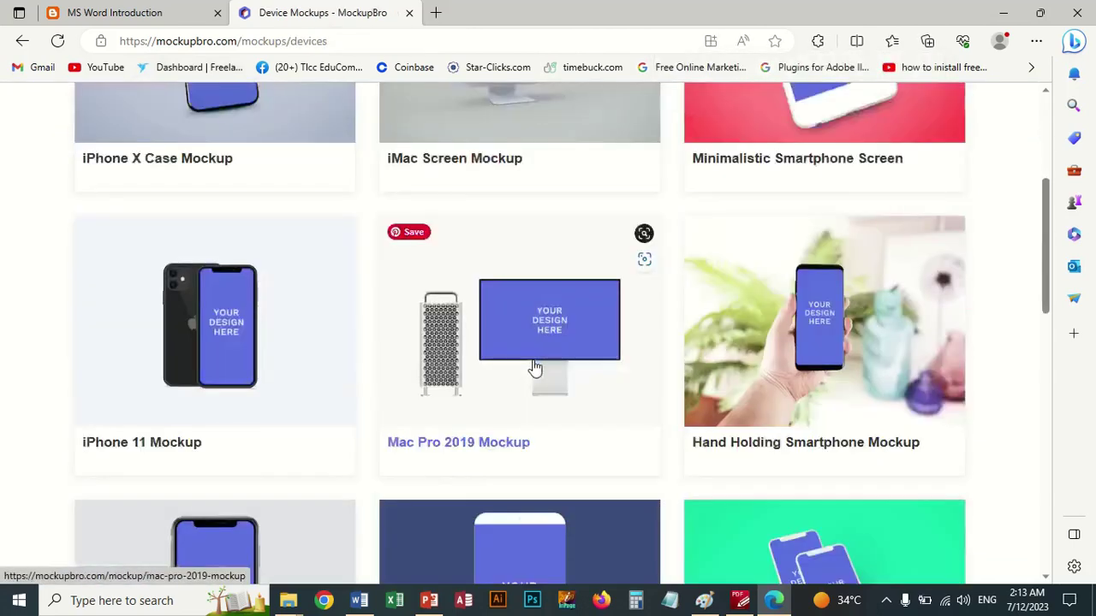
{"action": "scroll", "coordinate": [540, 368], "scroll_direction": "down", "scroll_amount": 6}
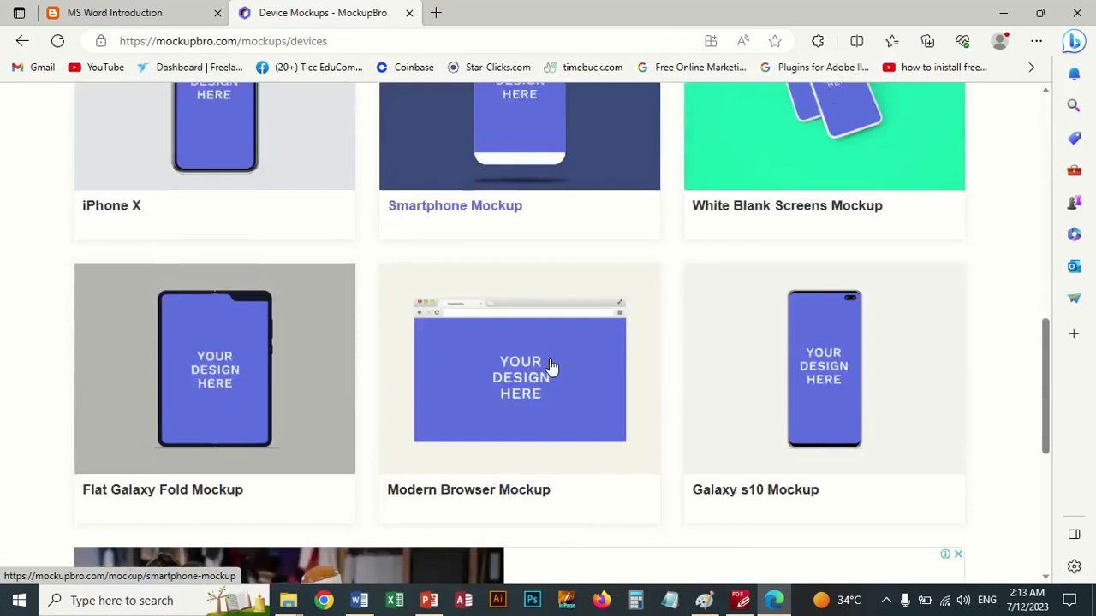
{"action": "scroll", "coordinate": [551, 366], "scroll_direction": "up", "scroll_amount": 8}
{"action": "scroll", "coordinate": [337, 107], "scroll_direction": "up", "scroll_amount": 2}
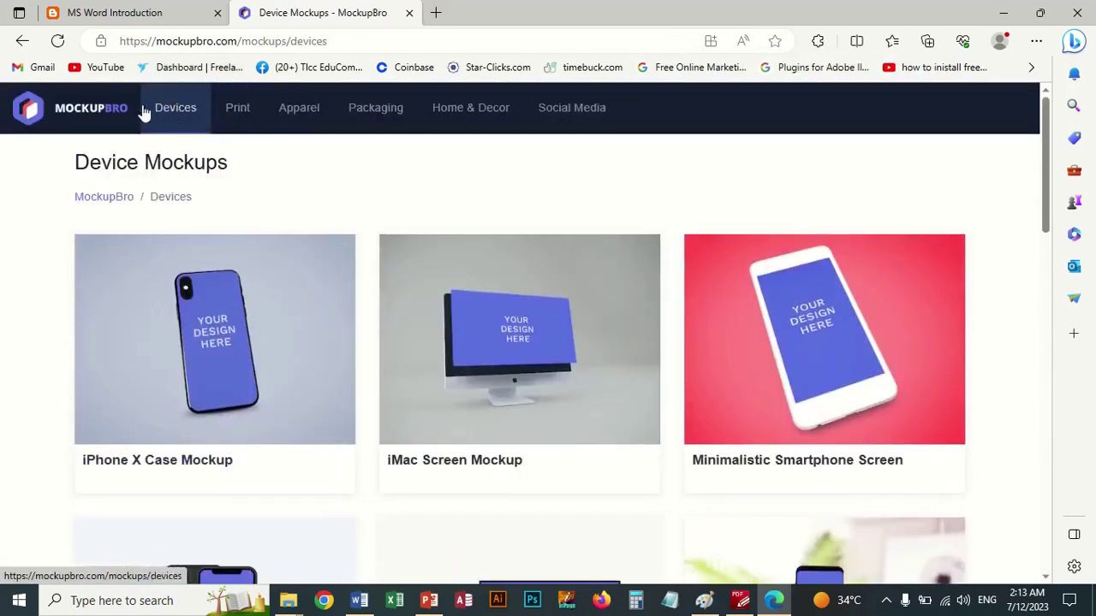
Open the iPhone Multiple Screens Mockup from the site's full mockup gallery
{"action": "left_click", "coordinate": [98, 113]}
{"action": "scroll", "coordinate": [753, 398], "scroll_direction": "down", "scroll_amount": 1}
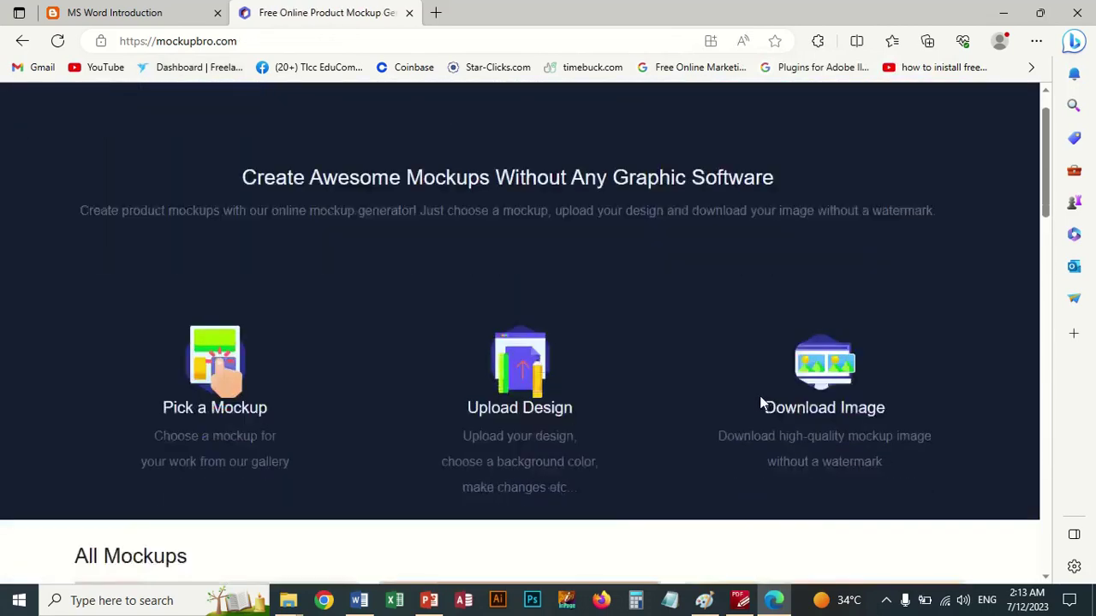
{"action": "scroll", "coordinate": [761, 403], "scroll_direction": "down", "scroll_amount": 6}
{"action": "scroll", "coordinate": [748, 409], "scroll_direction": "down", "scroll_amount": 4}
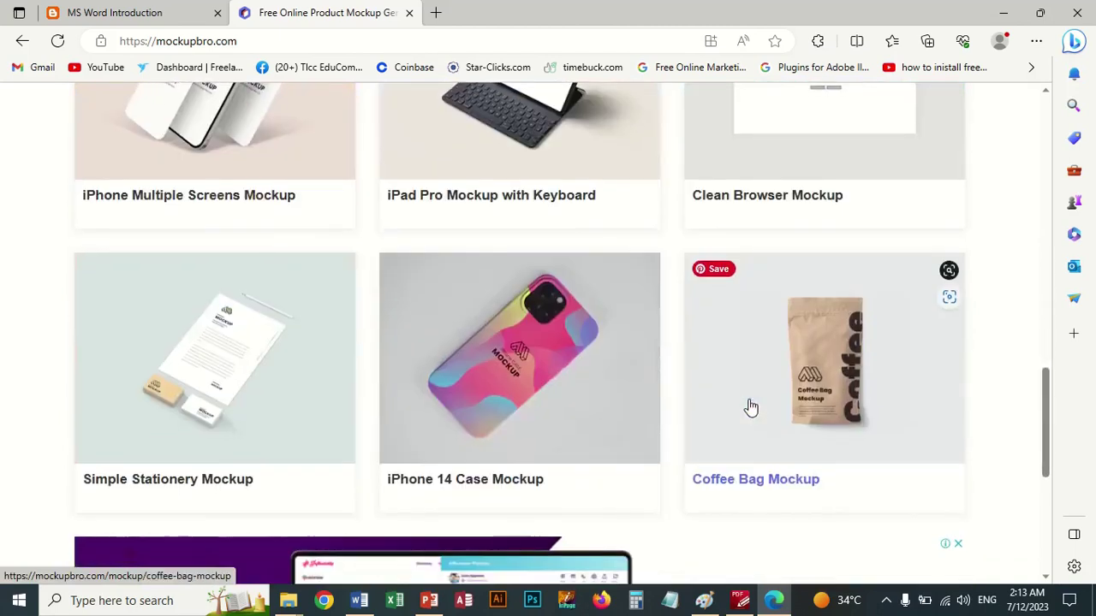
{"action": "scroll", "coordinate": [750, 407], "scroll_direction": "up", "scroll_amount": 2}
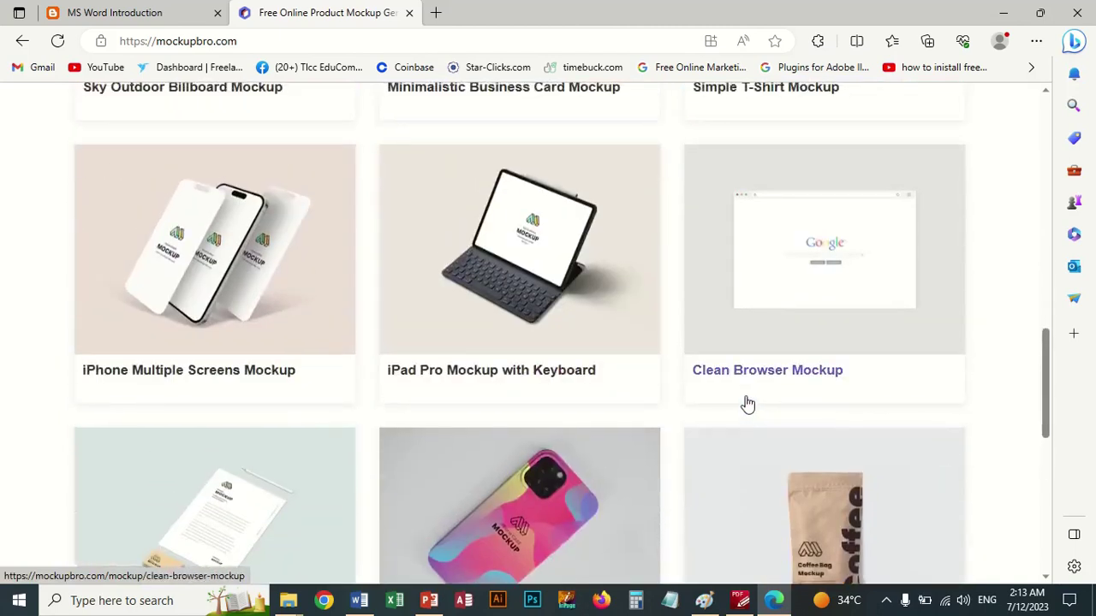
{"action": "left_click", "coordinate": [220, 276]}
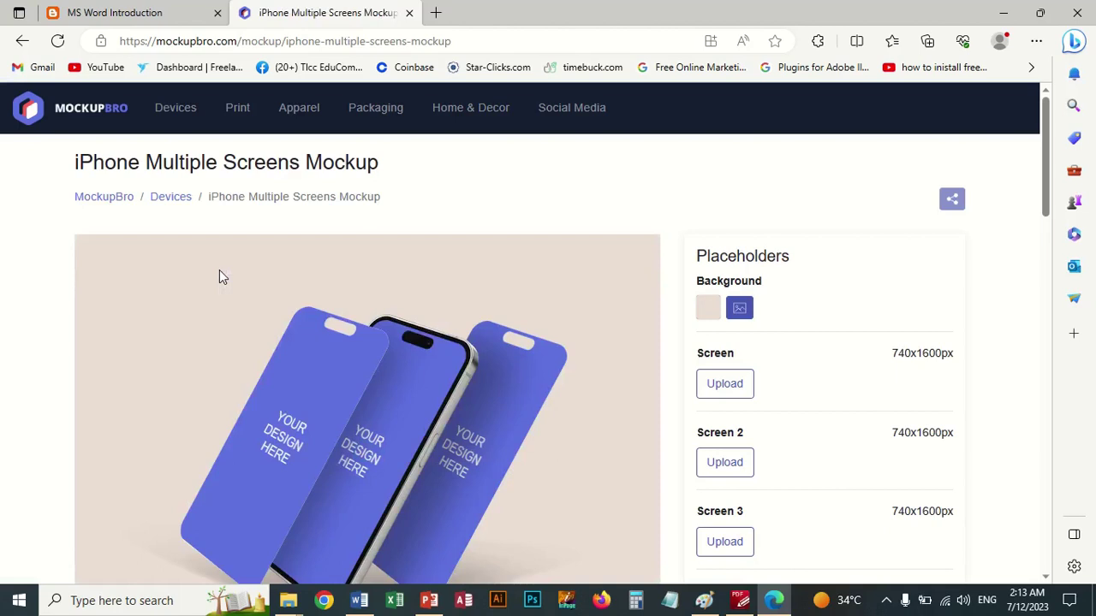
Upload tlc logo as the Screen design, zoomed out until the whole logo fits inside the crop
{"action": "left_click", "coordinate": [738, 385]}
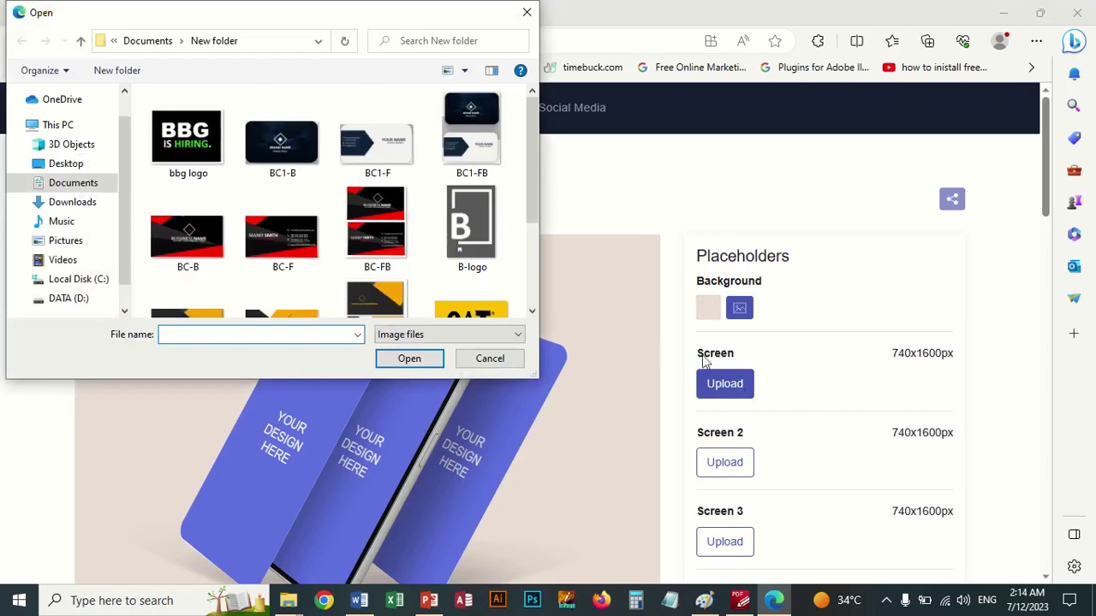
{"action": "scroll", "coordinate": [367, 215], "scroll_direction": "down", "scroll_amount": 3}
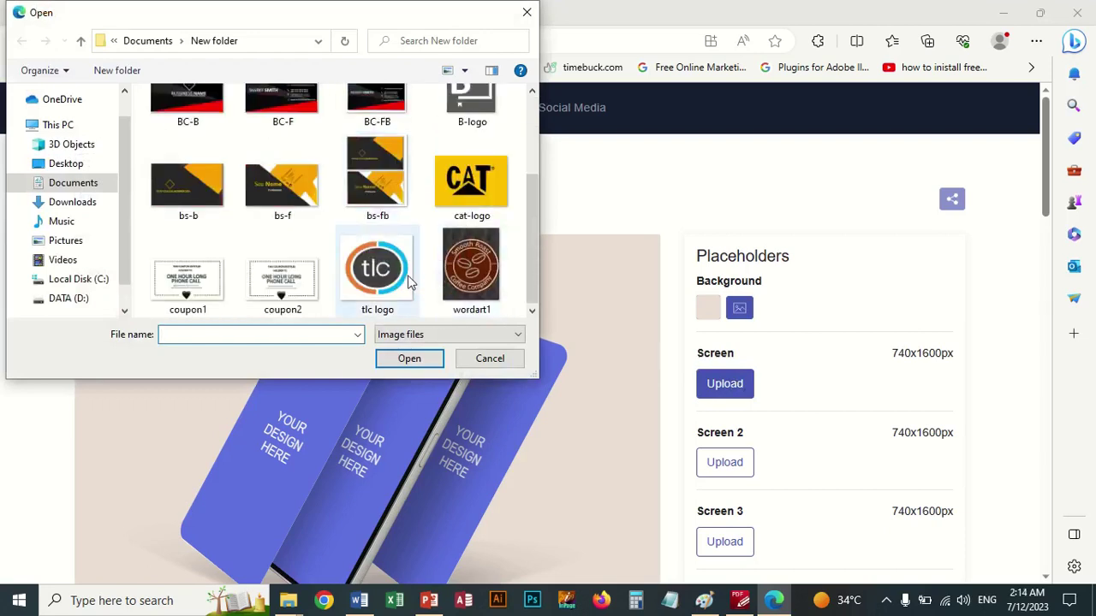
{"action": "double_click", "coordinate": [394, 272]}
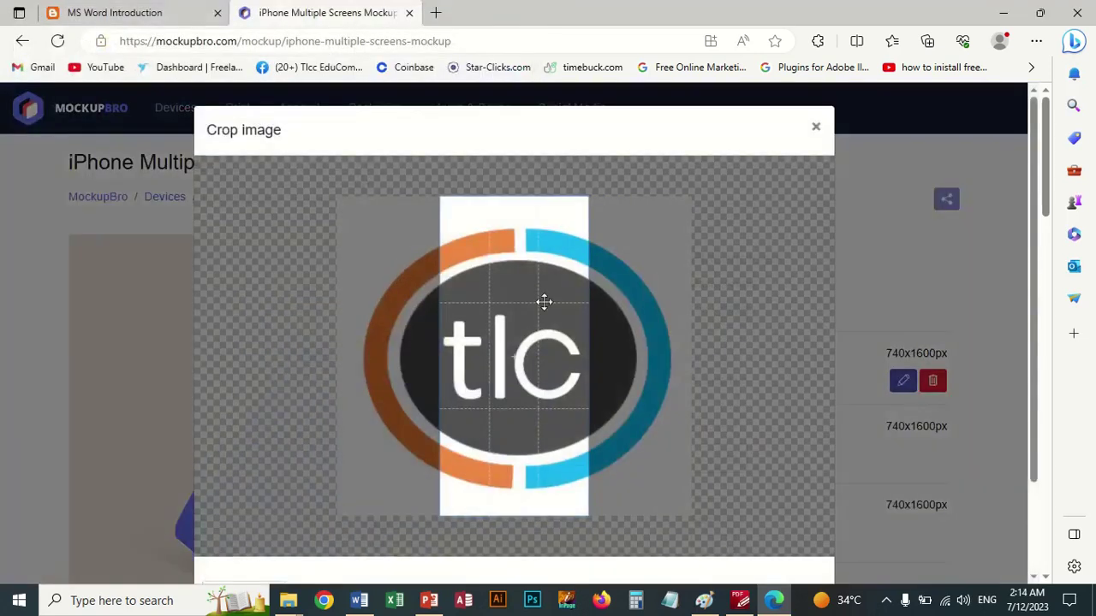
{"action": "scroll", "coordinate": [1021, 325], "scroll_direction": "down", "scroll_amount": 3}
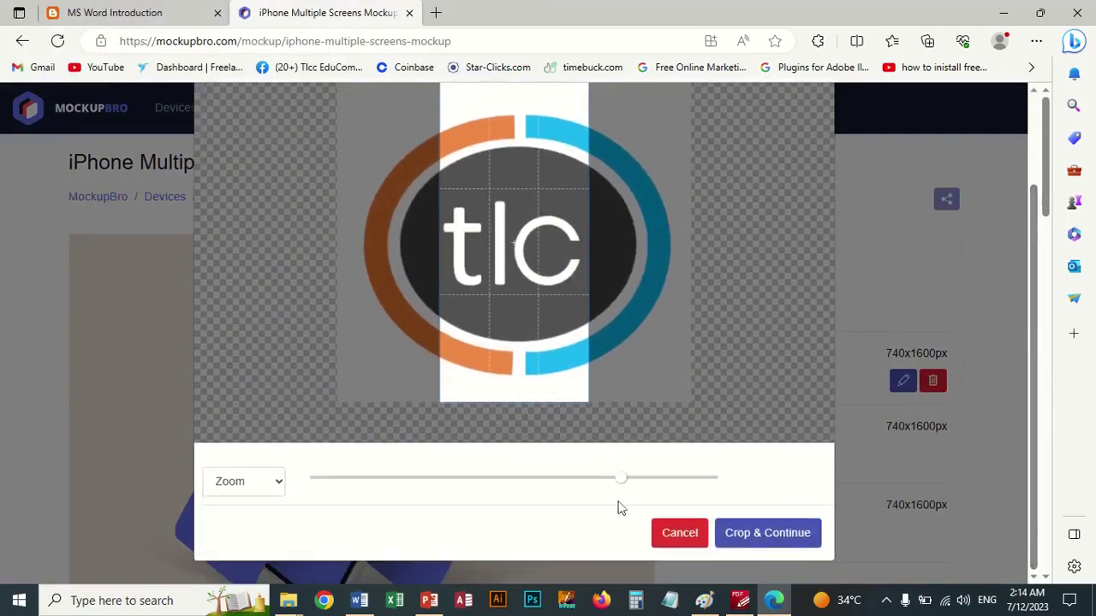
{"action": "left_click_drag", "start_coordinate": [613, 478], "coordinate": [430, 440]}
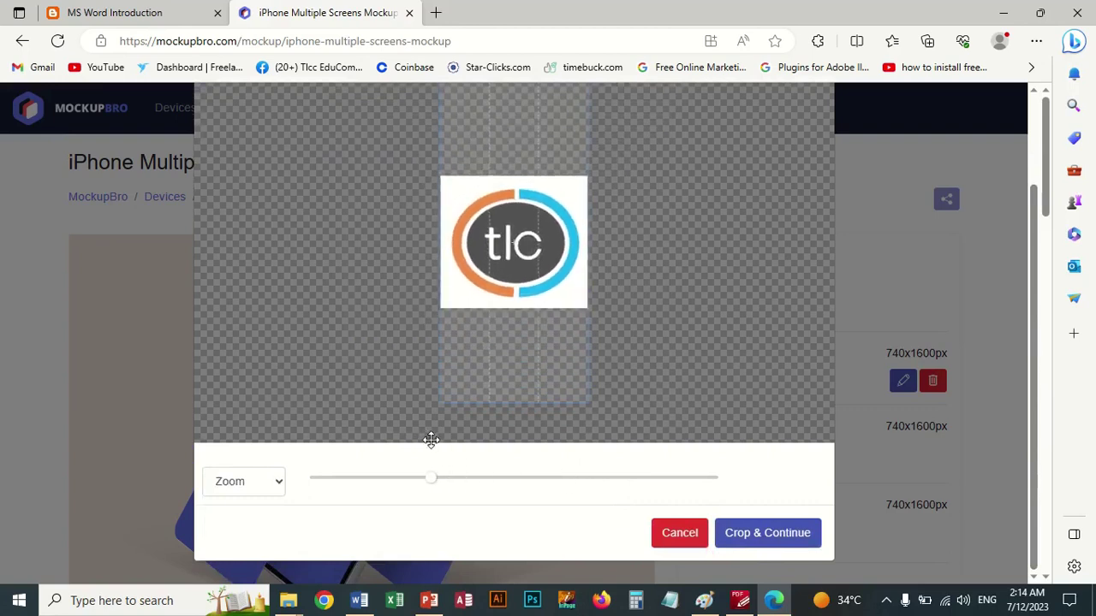
{"action": "left_click", "coordinate": [768, 535]}
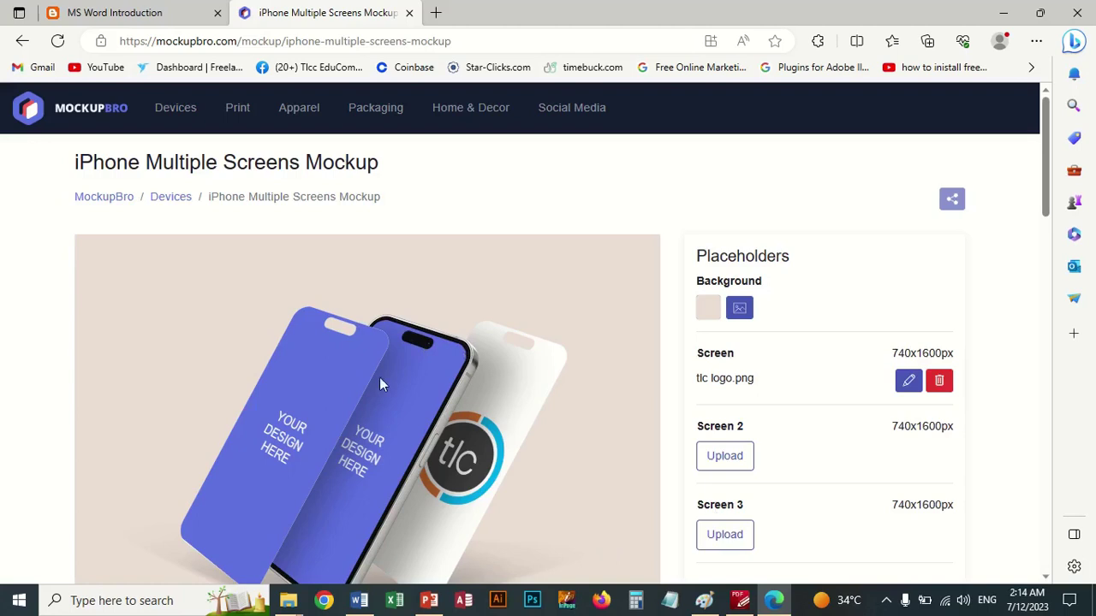
Upload tlc logo as the Screen 2 design, zoomed out so the crop holds the entire logo
{"action": "left_click", "coordinate": [729, 458]}
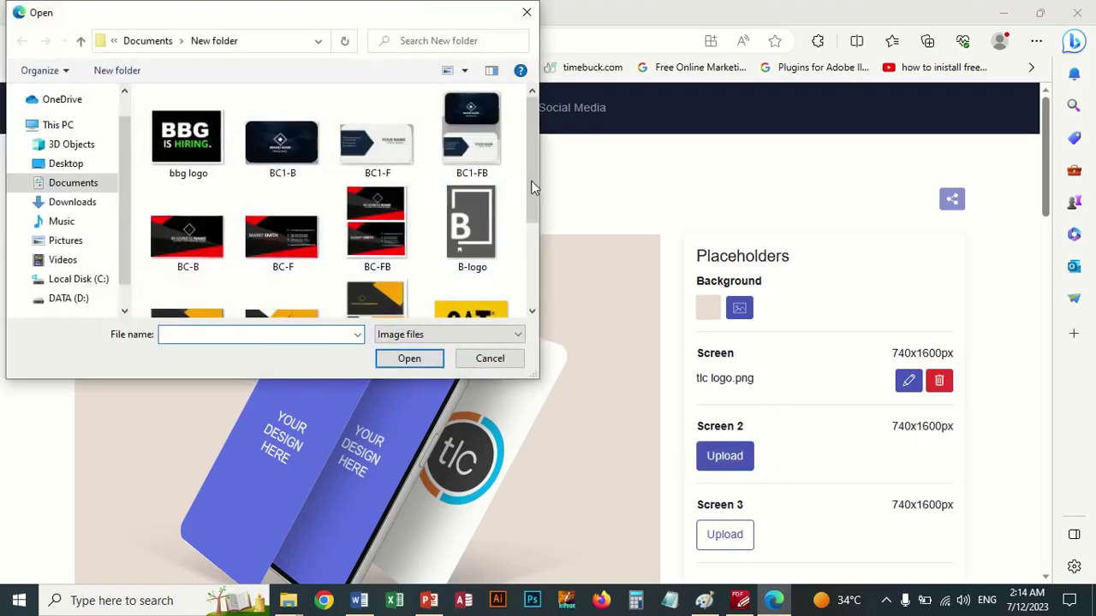
{"action": "left_click_drag", "start_coordinate": [533, 182], "coordinate": [532, 262]}
{"action": "double_click", "coordinate": [363, 272]}
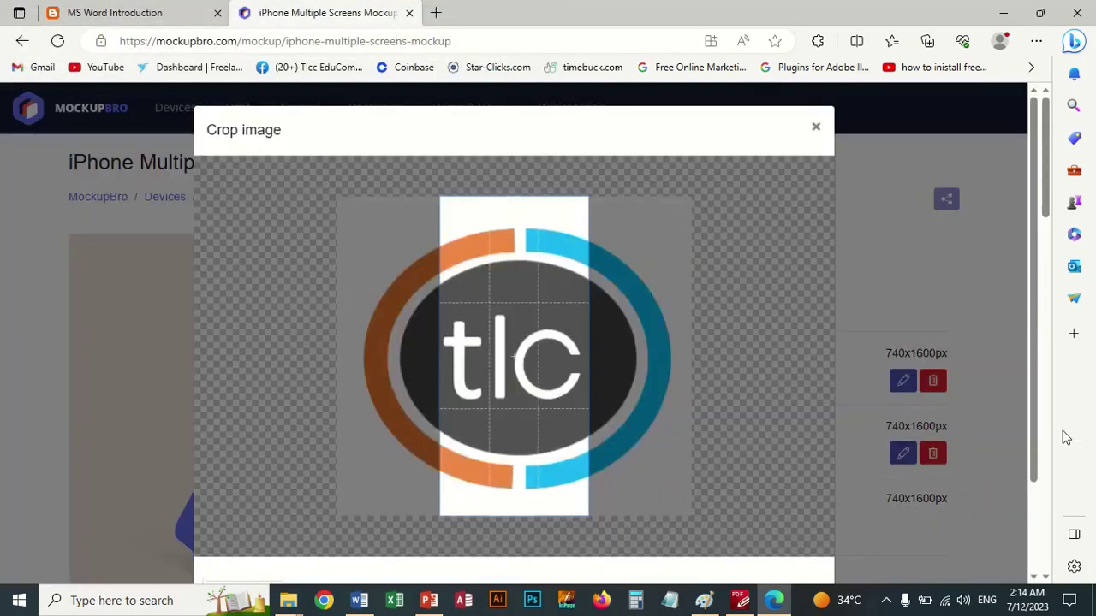
{"action": "scroll", "coordinate": [1033, 438], "scroll_direction": "down", "scroll_amount": 2}
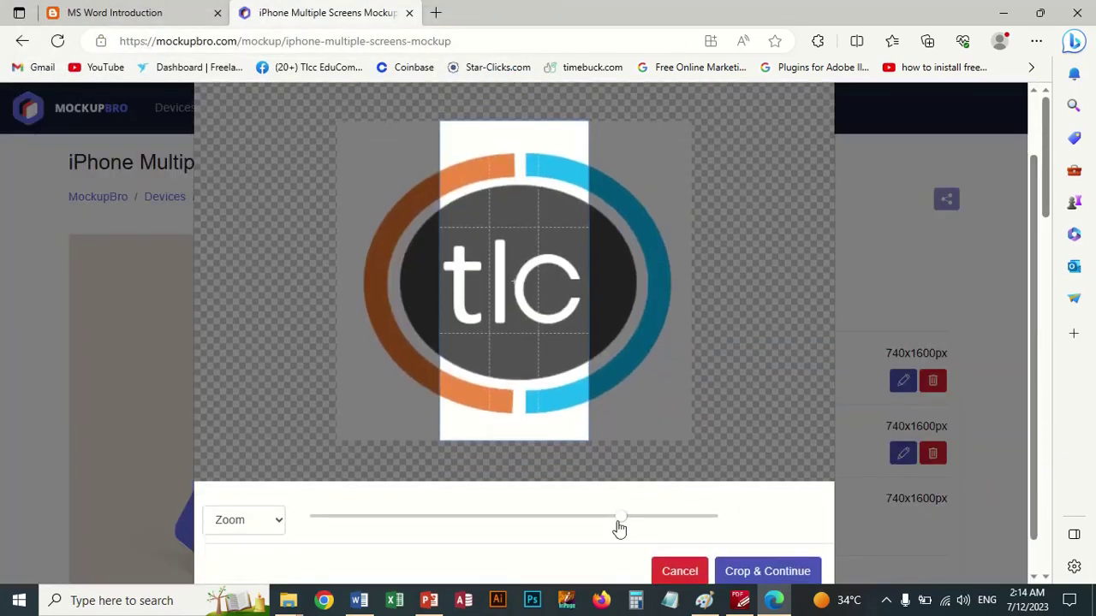
{"action": "left_click_drag", "start_coordinate": [619, 520], "coordinate": [433, 508]}
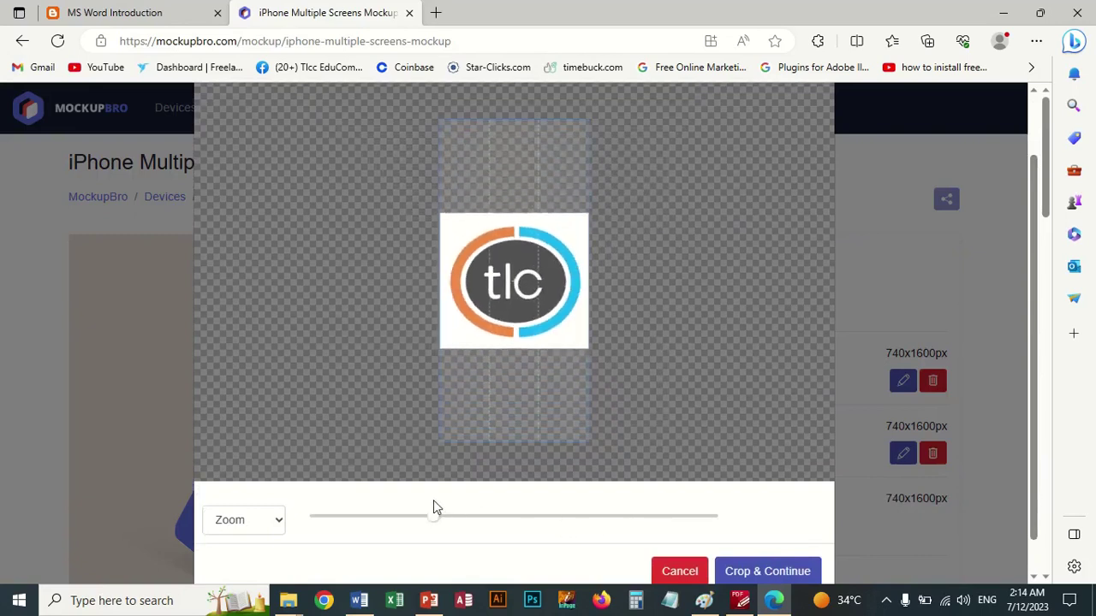
{"action": "left_click", "coordinate": [761, 571]}
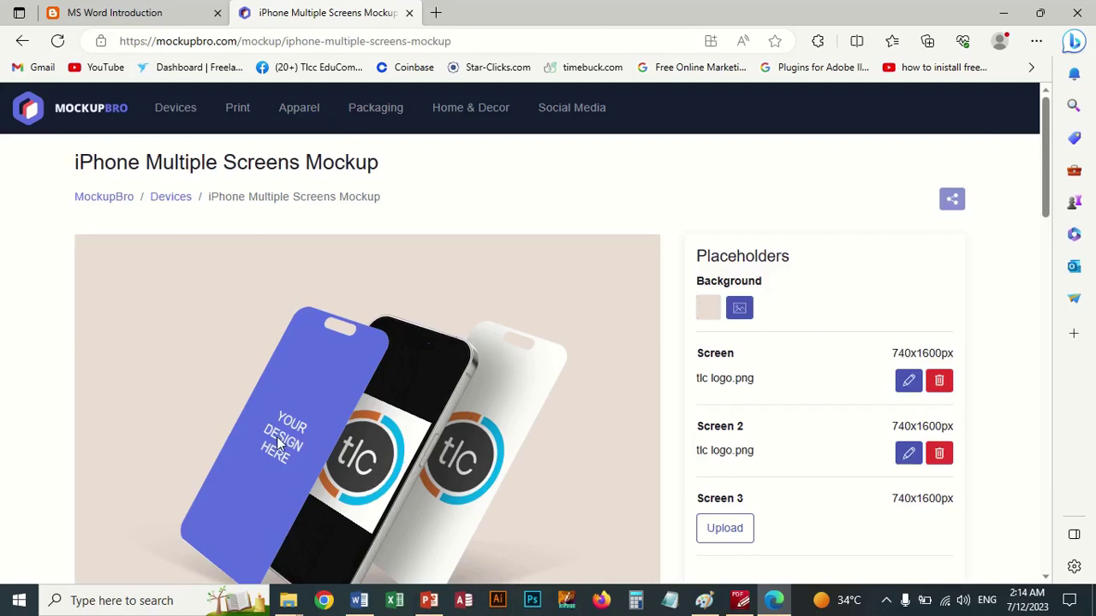
Upload tlc logo as the Screen 3 design, zoomed out to fit the full logo within the crop
{"action": "left_click", "coordinate": [736, 528]}
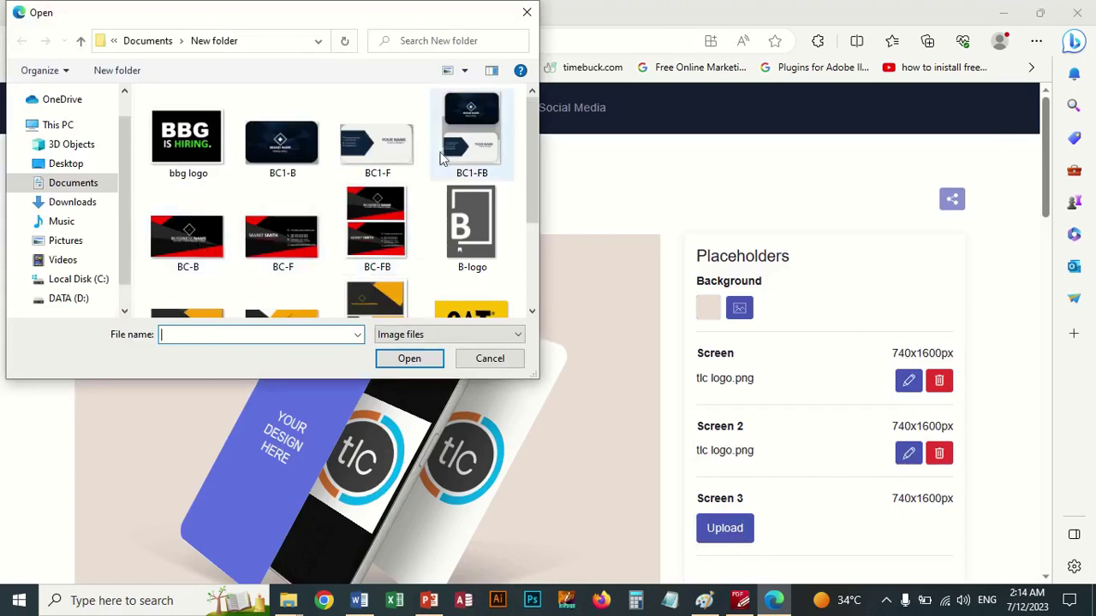
{"action": "scroll", "coordinate": [531, 167], "scroll_direction": "down", "scroll_amount": 2}
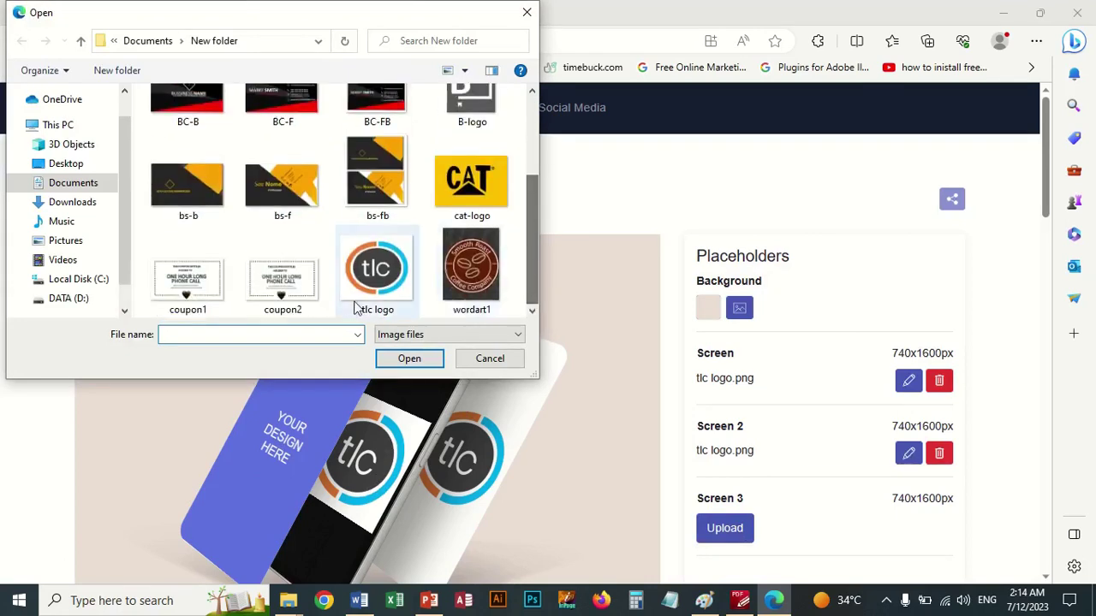
{"action": "double_click", "coordinate": [394, 282]}
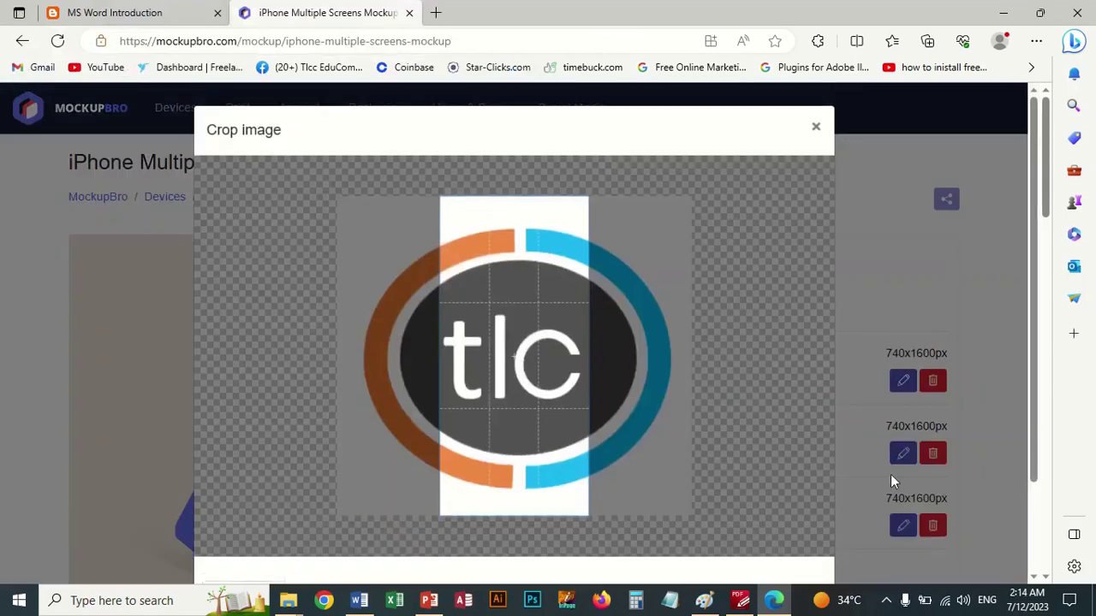
{"action": "scroll", "coordinate": [1041, 391], "scroll_direction": "down", "scroll_amount": 2}
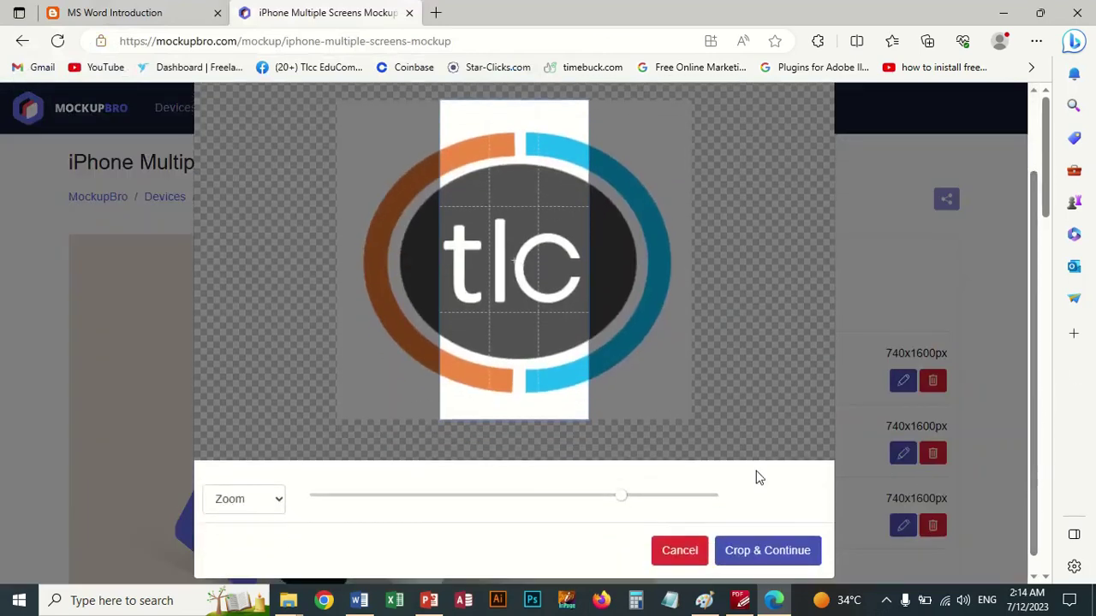
{"action": "left_click_drag", "start_coordinate": [625, 500], "coordinate": [436, 498]}
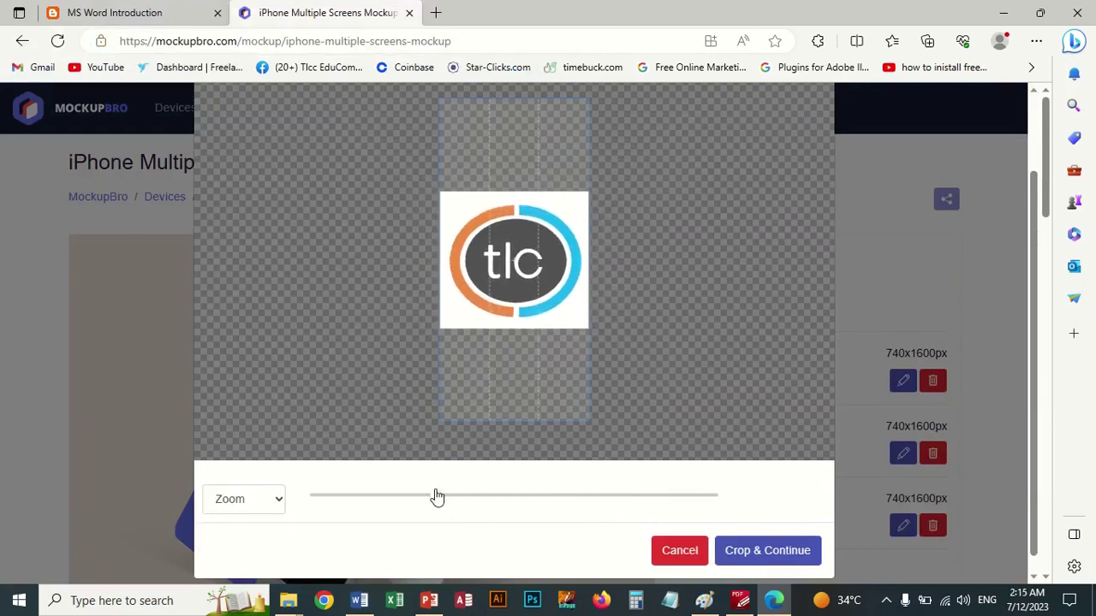
{"action": "left_click", "coordinate": [742, 552]}
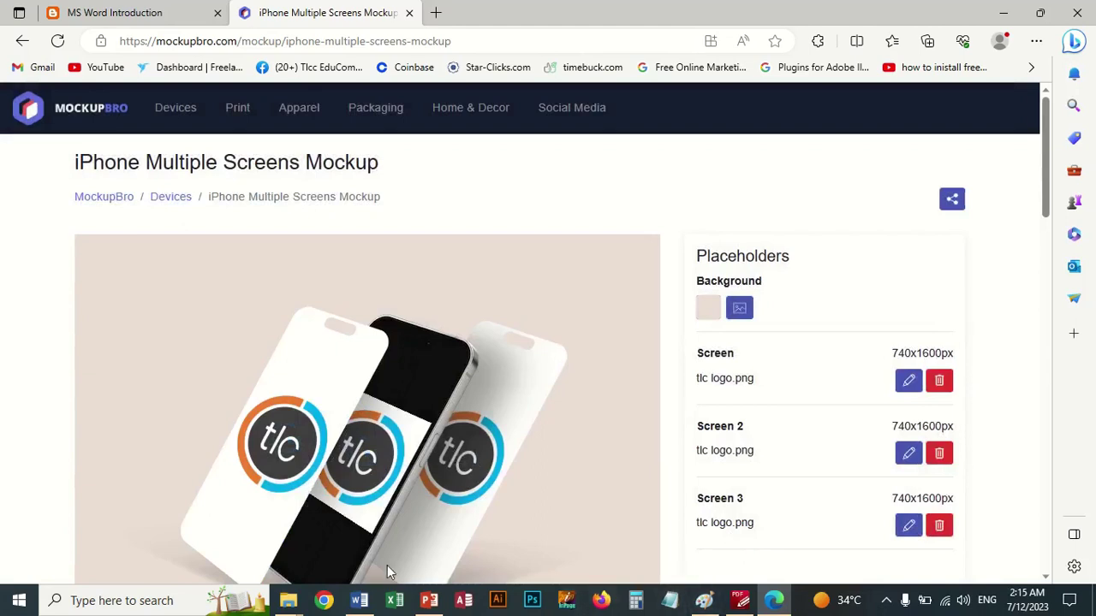
Switch to the MS Word Introduction blog and open its linked remove.bg page for removing image backgrounds
{"action": "left_click", "coordinate": [118, 15]}
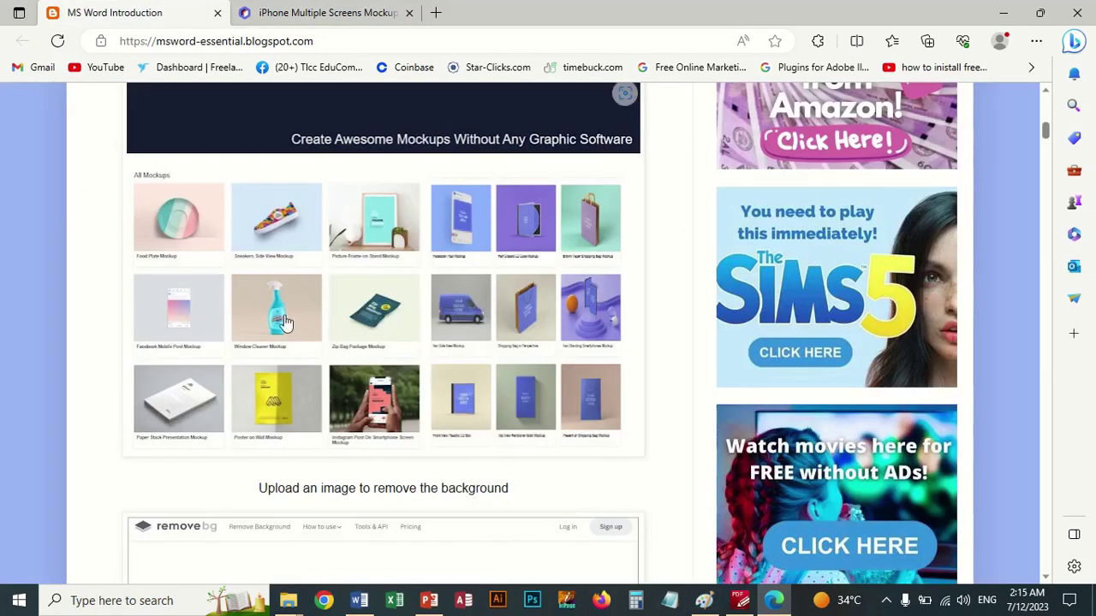
{"action": "scroll", "coordinate": [462, 368], "scroll_direction": "down", "scroll_amount": 2}
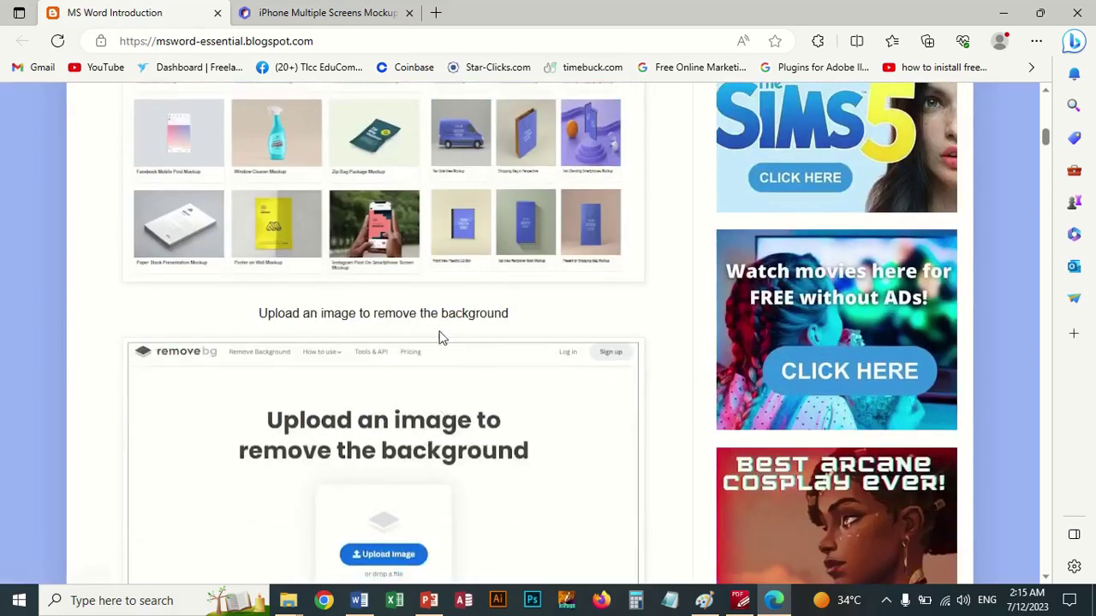
{"action": "left_click", "coordinate": [410, 565]}
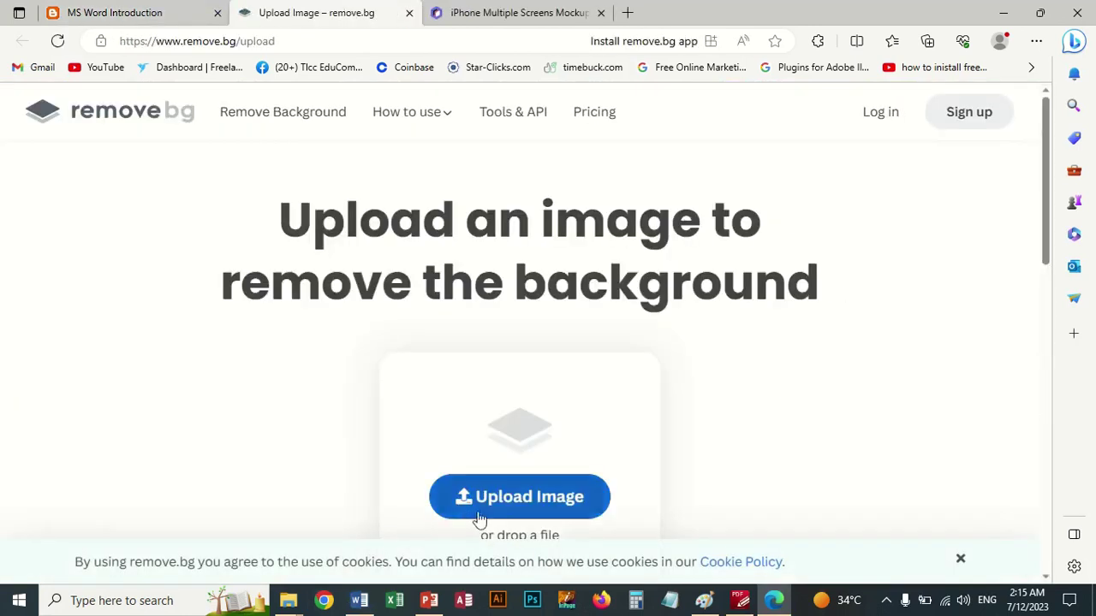
Upload tlc logo for background removal and download the resulting transparent preview image
{"action": "left_click", "coordinate": [520, 499]}
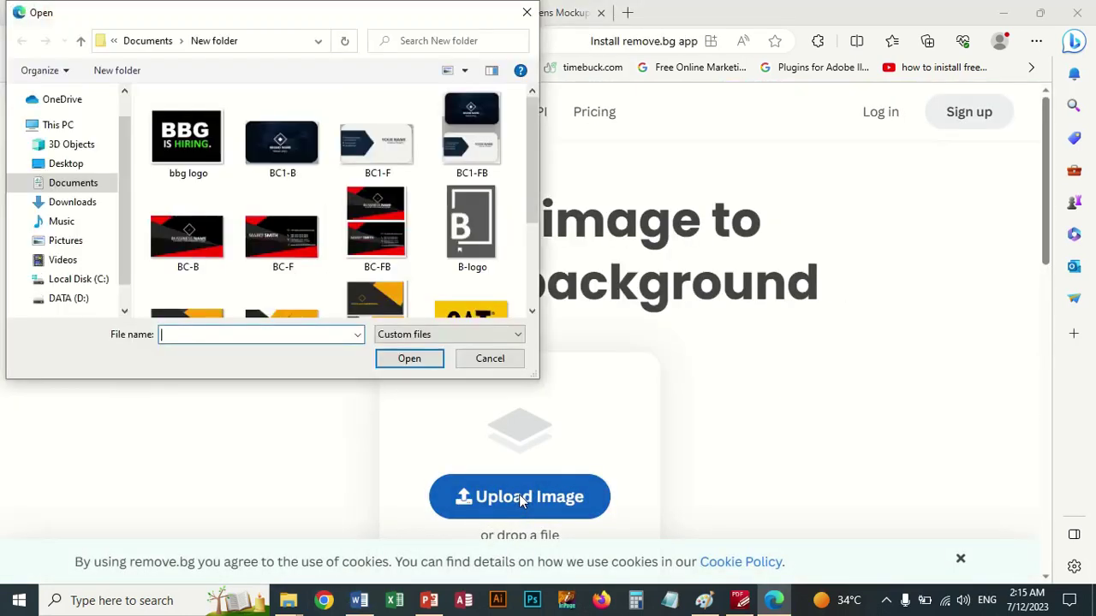
{"action": "left_click_drag", "start_coordinate": [530, 160], "coordinate": [544, 248]}
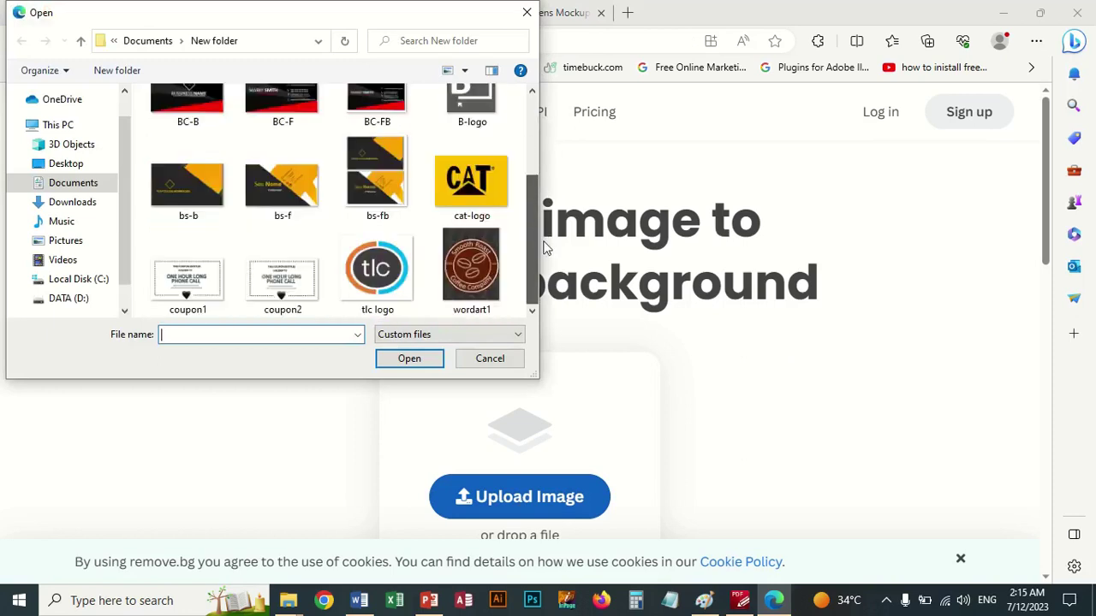
{"action": "double_click", "coordinate": [372, 259]}
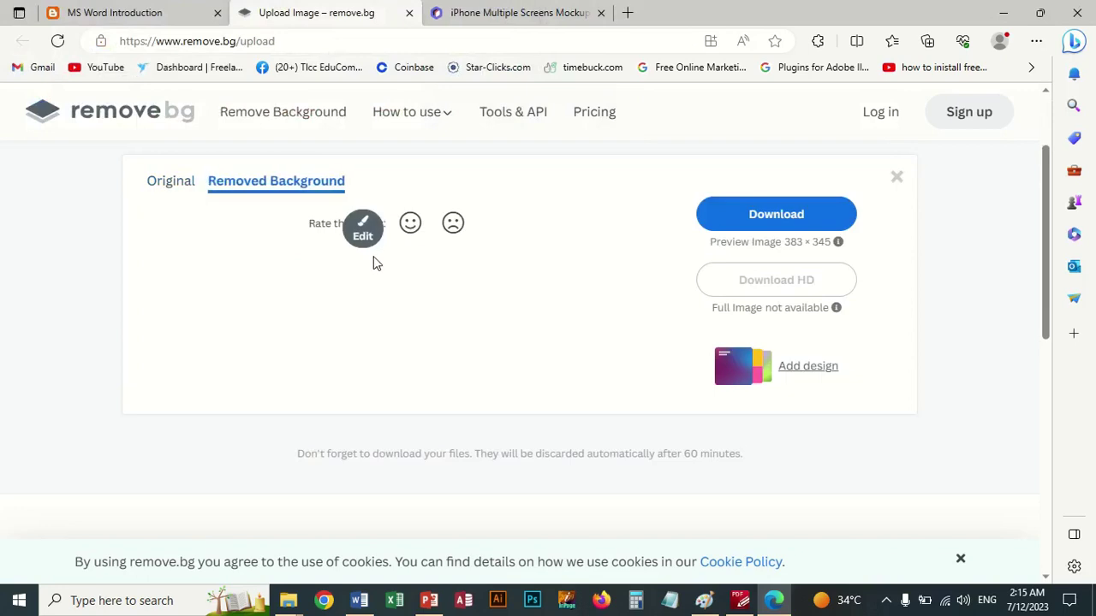
{"action": "left_click", "coordinate": [827, 259]}
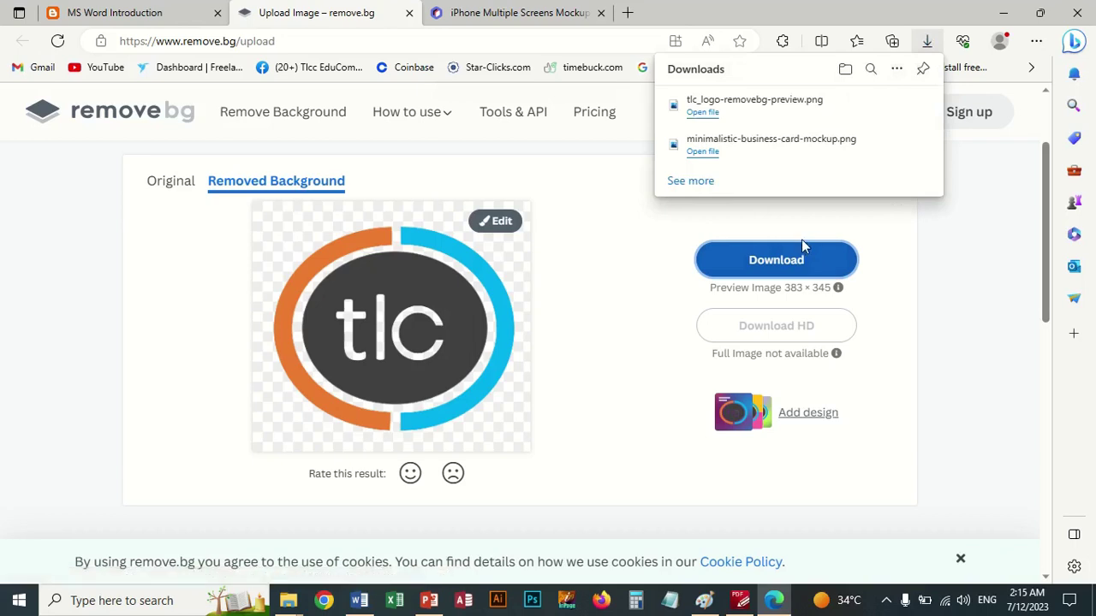
Return to the iPhone Multiple Screens Mockup and remove the tlc logo design from Screen 2
{"action": "left_click", "coordinate": [481, 16]}
{"action": "left_click", "coordinate": [907, 454]}
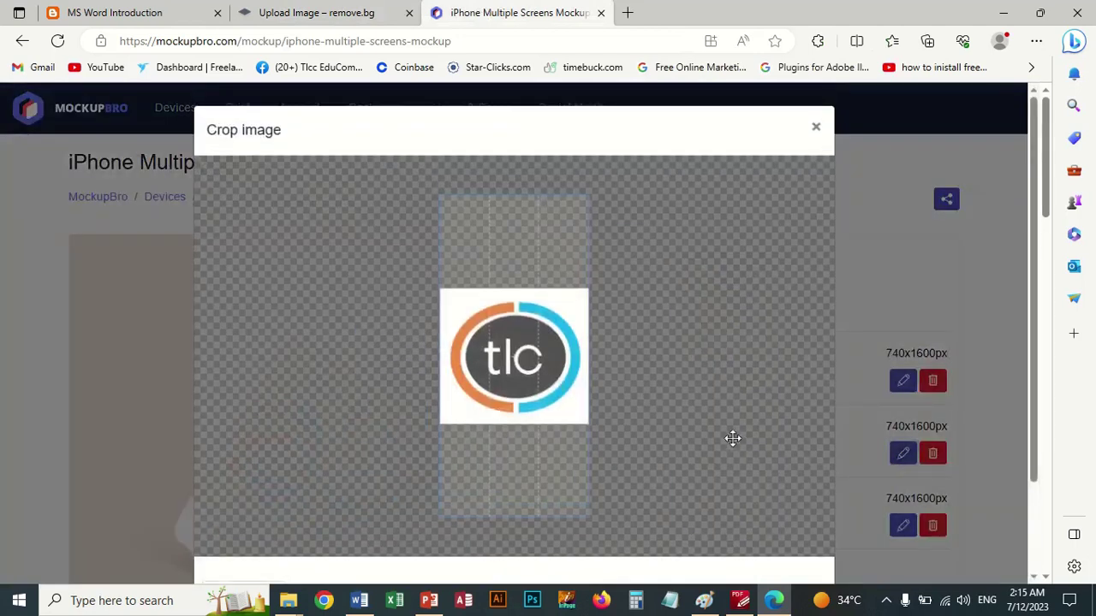
{"action": "left_click", "coordinate": [816, 129]}
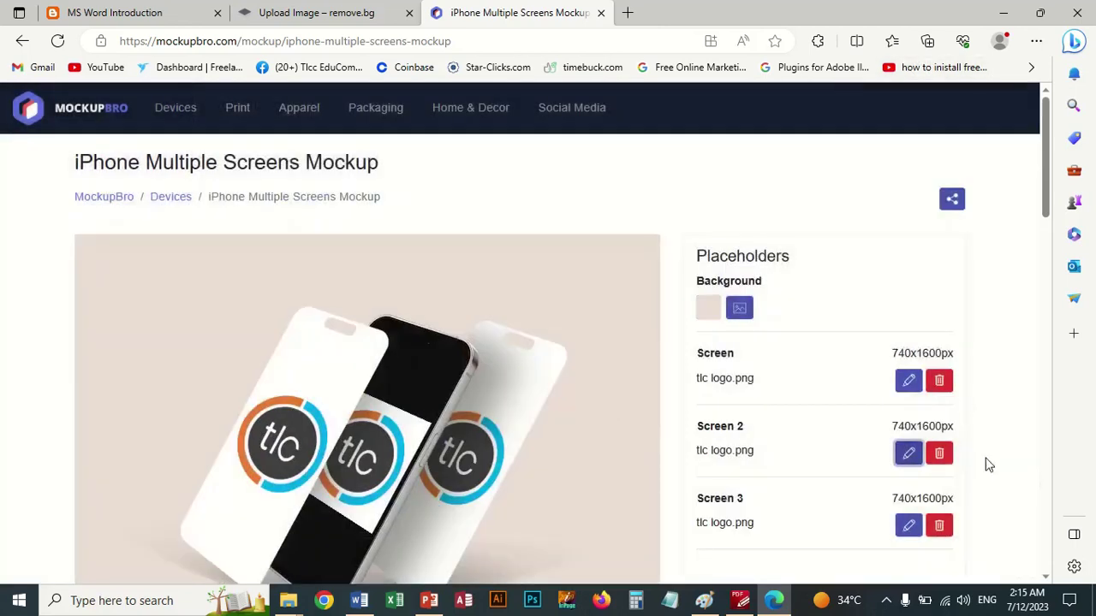
{"action": "left_click", "coordinate": [939, 453]}
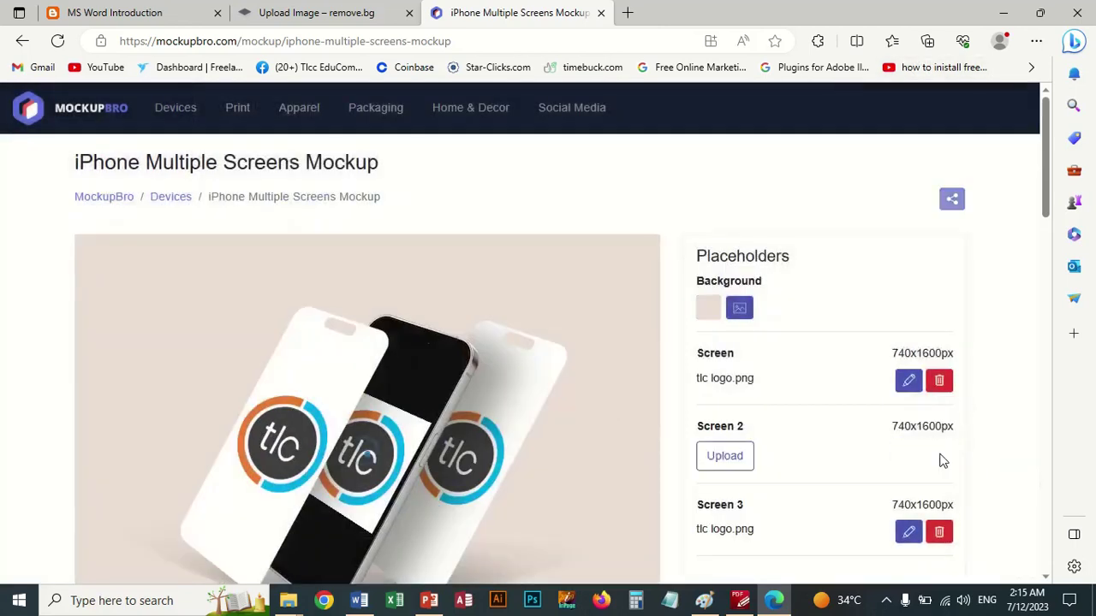
Upload tlc_logo-removebg-preview from Downloads as the Screen 2 design, zoomed out so the whole logo fits within the crop
{"action": "left_click", "coordinate": [739, 459]}
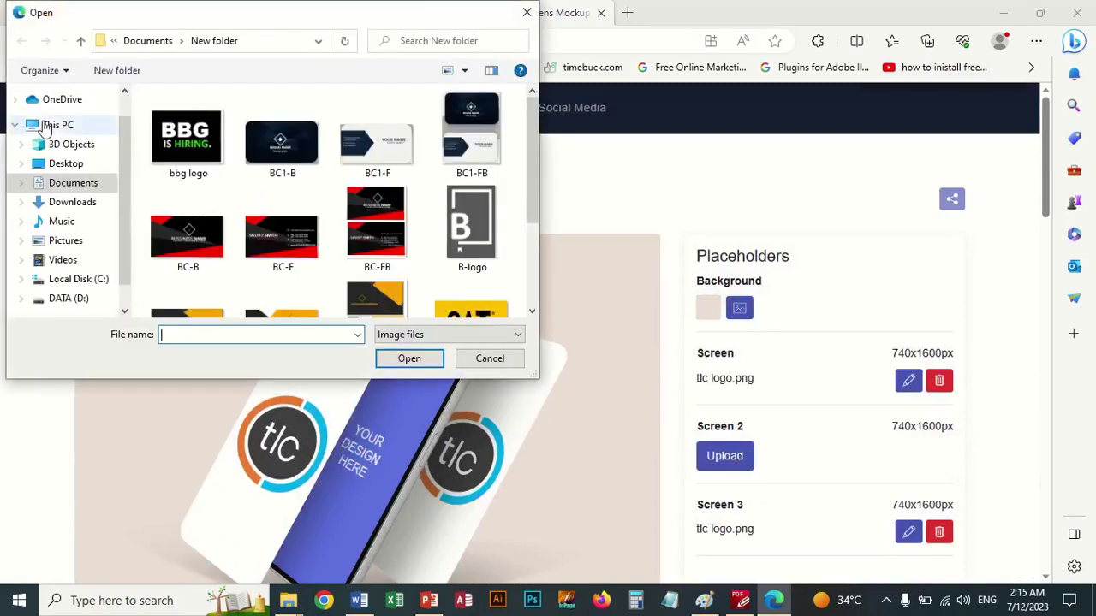
{"action": "left_click", "coordinate": [77, 208]}
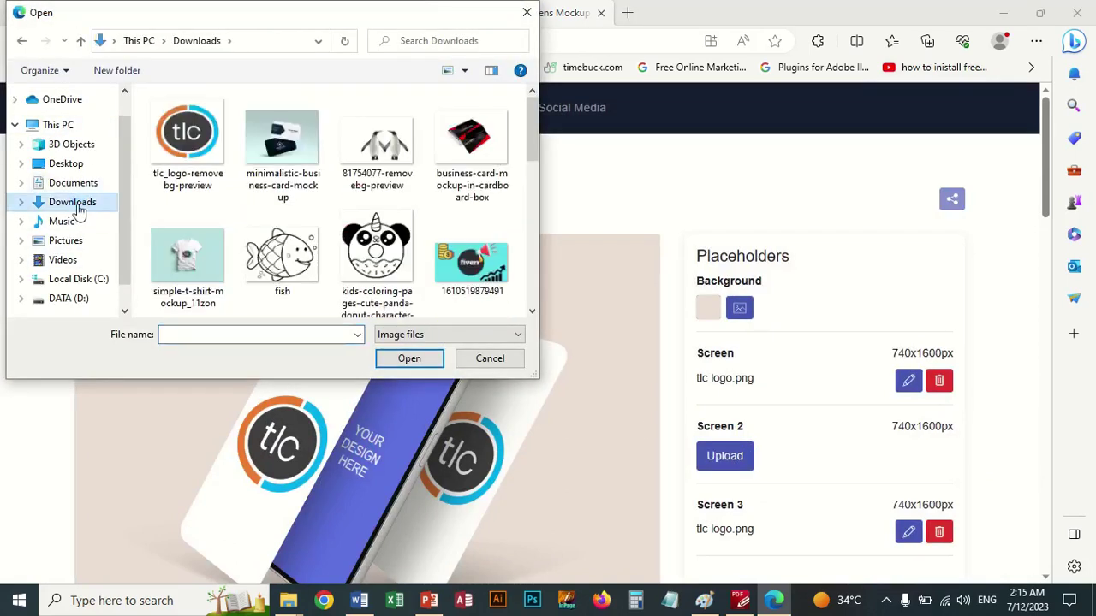
{"action": "double_click", "coordinate": [169, 154]}
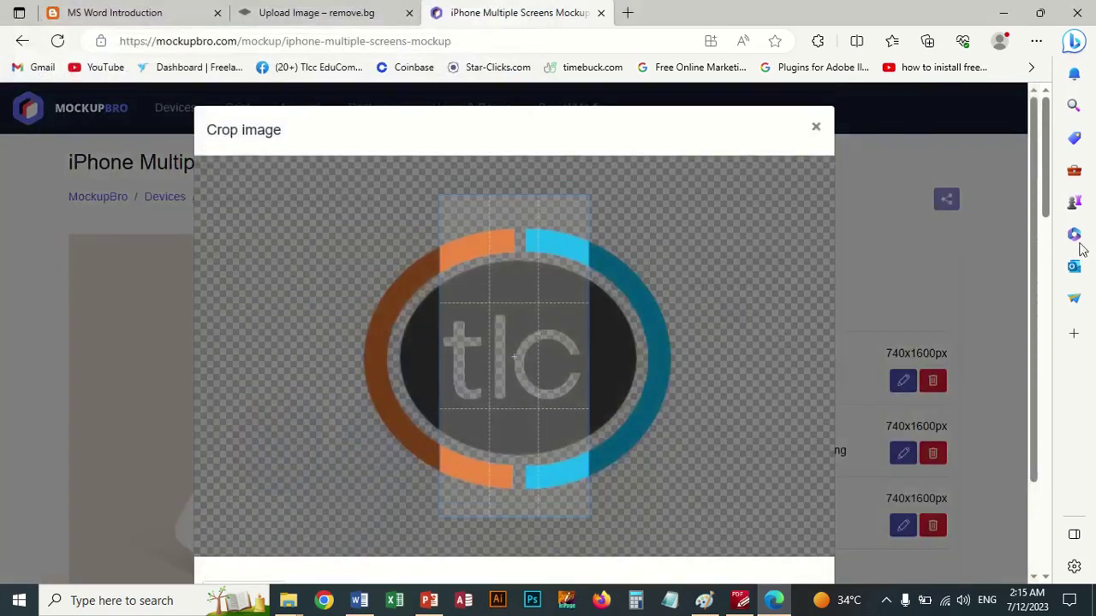
{"action": "scroll", "coordinate": [1036, 306], "scroll_direction": "down", "scroll_amount": 2}
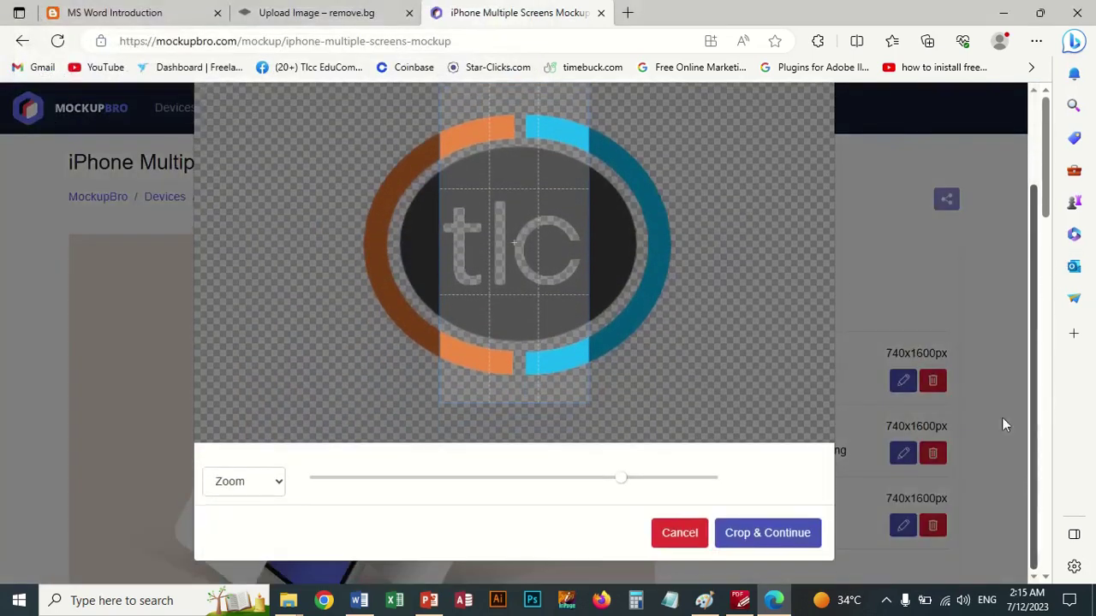
{"action": "left_click_drag", "start_coordinate": [623, 480], "coordinate": [450, 470]}
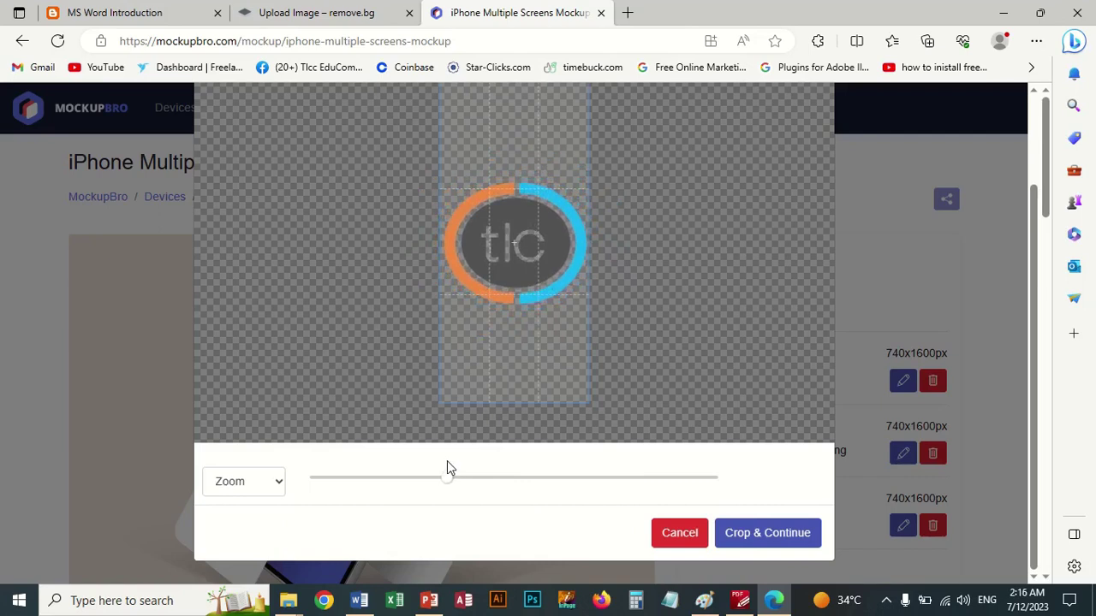
{"action": "left_click", "coordinate": [800, 534]}
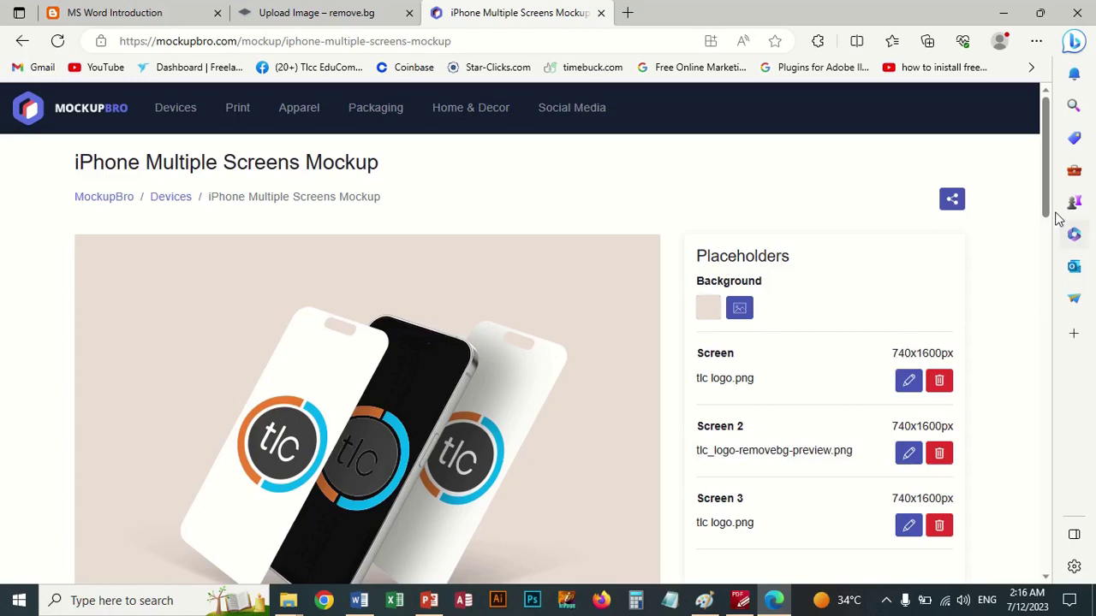
Download the finished iPhone mockup image and return to the MockupBro home page
{"action": "left_click_drag", "start_coordinate": [1049, 215], "coordinate": [1053, 265]}
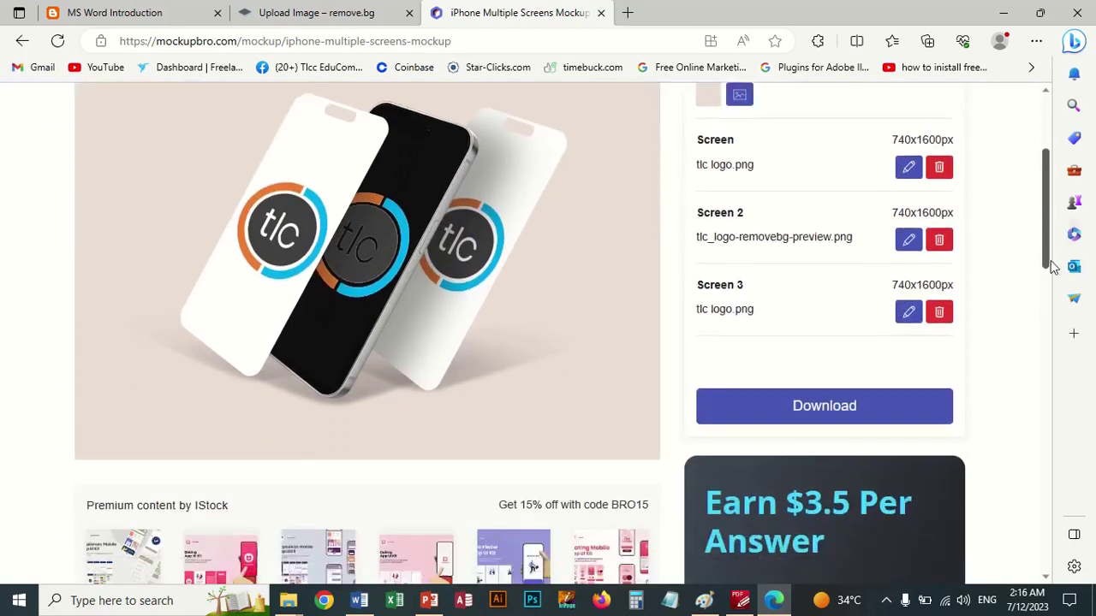
{"action": "left_click", "coordinate": [821, 408]}
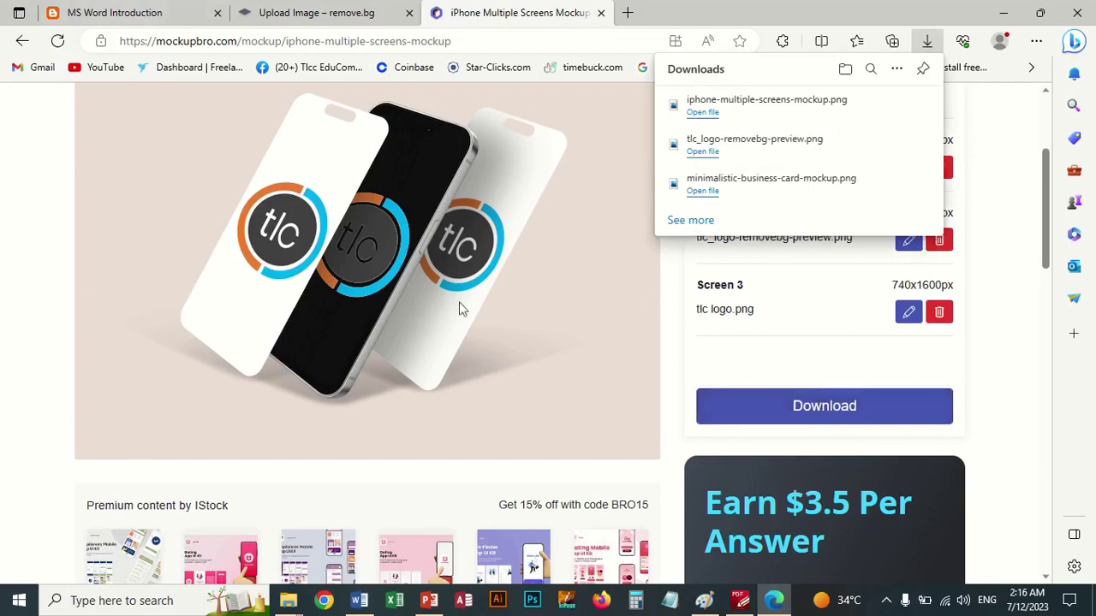
{"action": "scroll", "coordinate": [460, 305], "scroll_direction": "up", "scroll_amount": 3}
{"action": "left_click", "coordinate": [112, 108]}
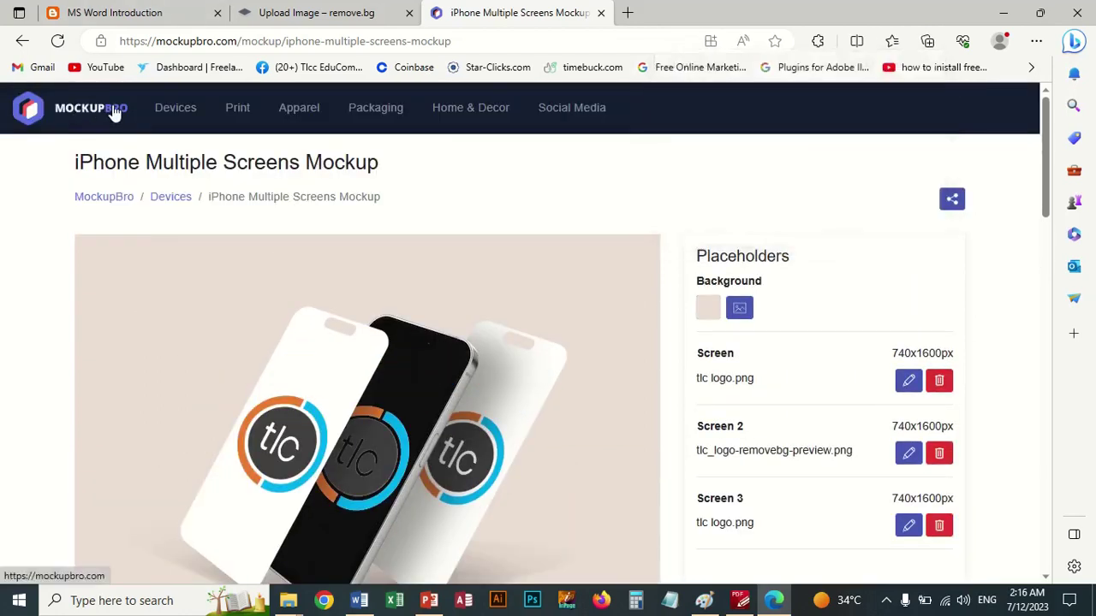
Browse pages 2 and 3 of the mockup gallery and open the Closed Pizza Box mockup
{"action": "left_click_drag", "start_coordinate": [1047, 205], "coordinate": [1072, 567]}
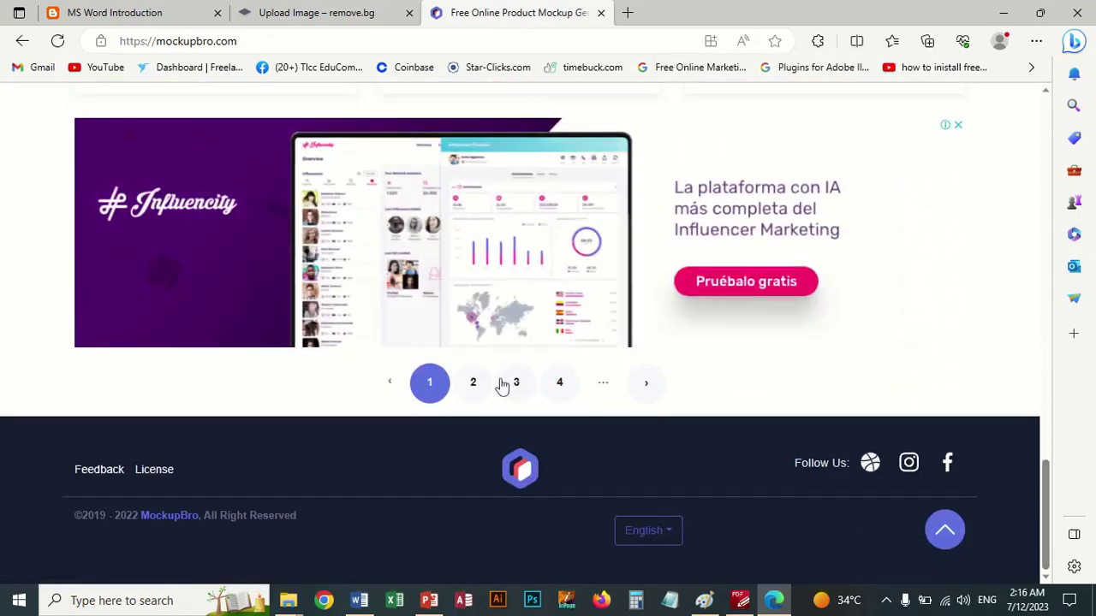
{"action": "left_click", "coordinate": [472, 383]}
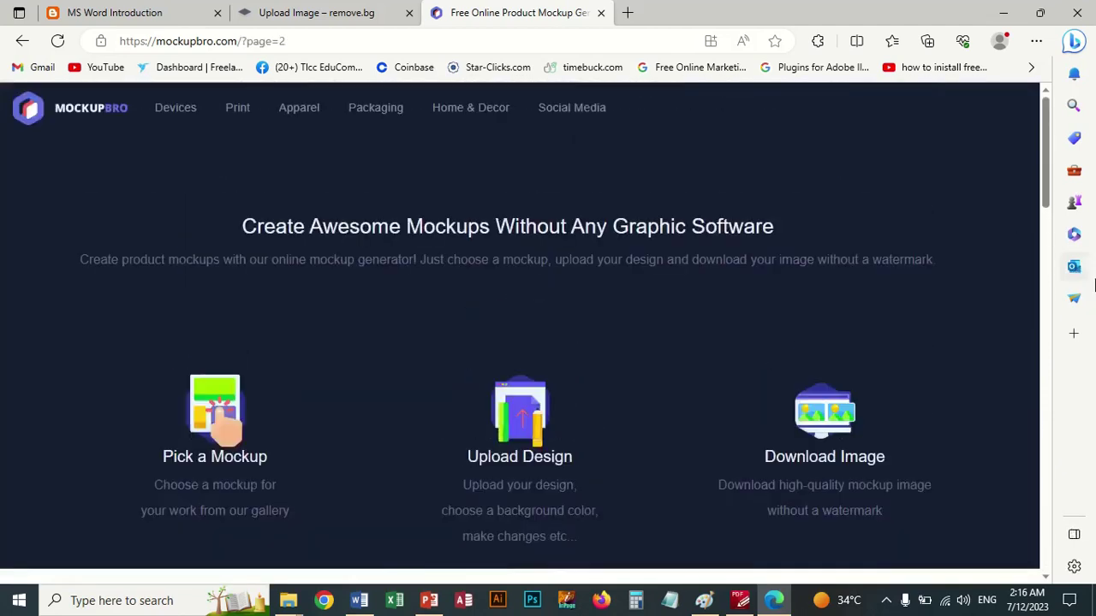
{"action": "left_click_drag", "start_coordinate": [1046, 203], "coordinate": [1060, 452]}
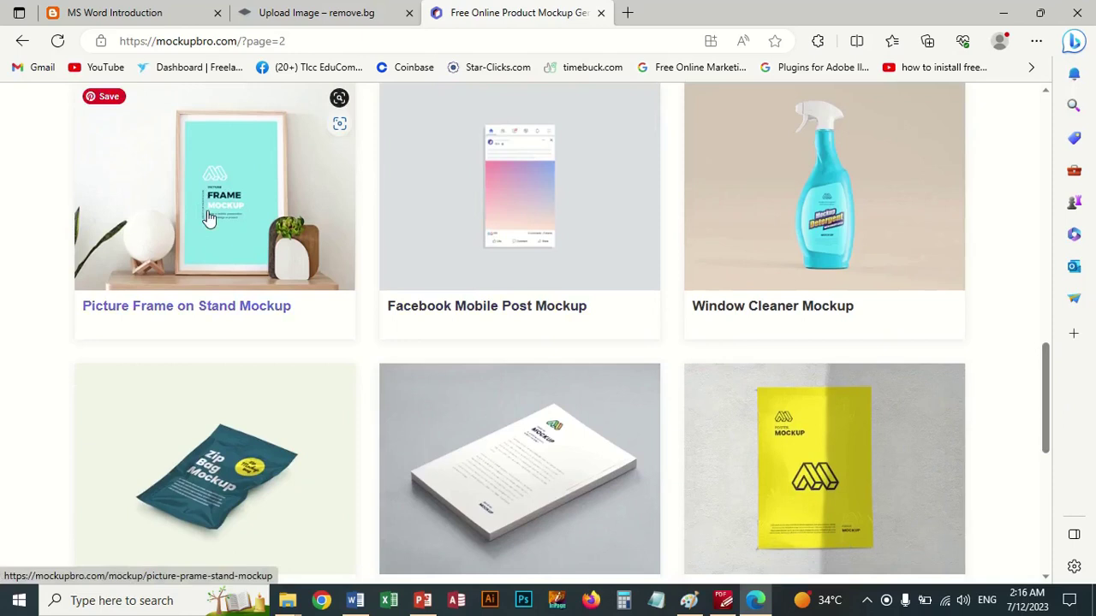
{"action": "left_click_drag", "start_coordinate": [1046, 440], "coordinate": [991, 443]}
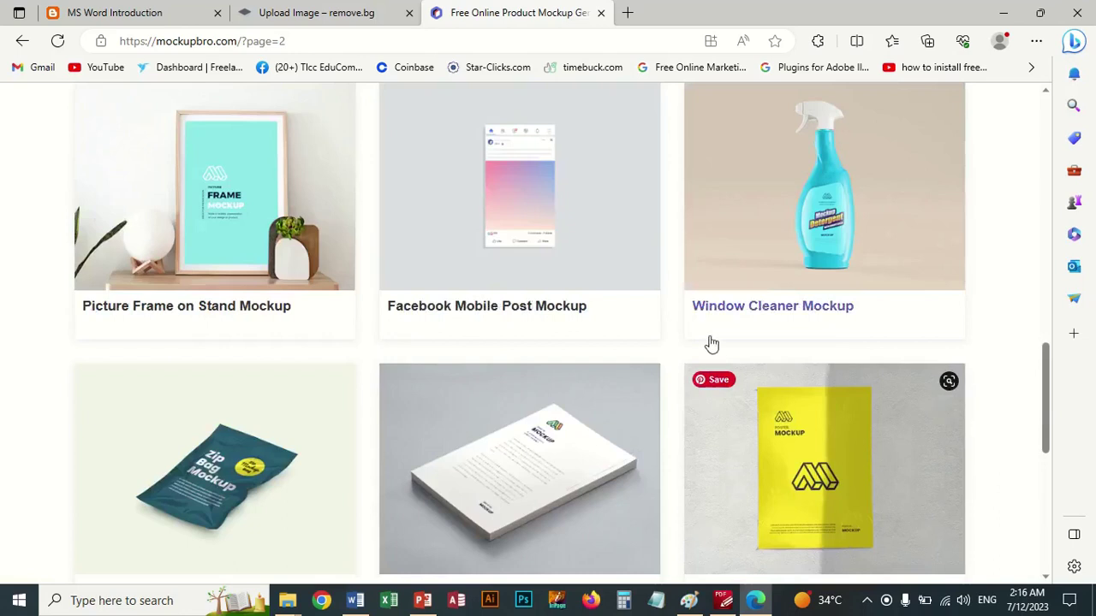
{"action": "scroll", "coordinate": [711, 343], "scroll_direction": "down", "scroll_amount": 3}
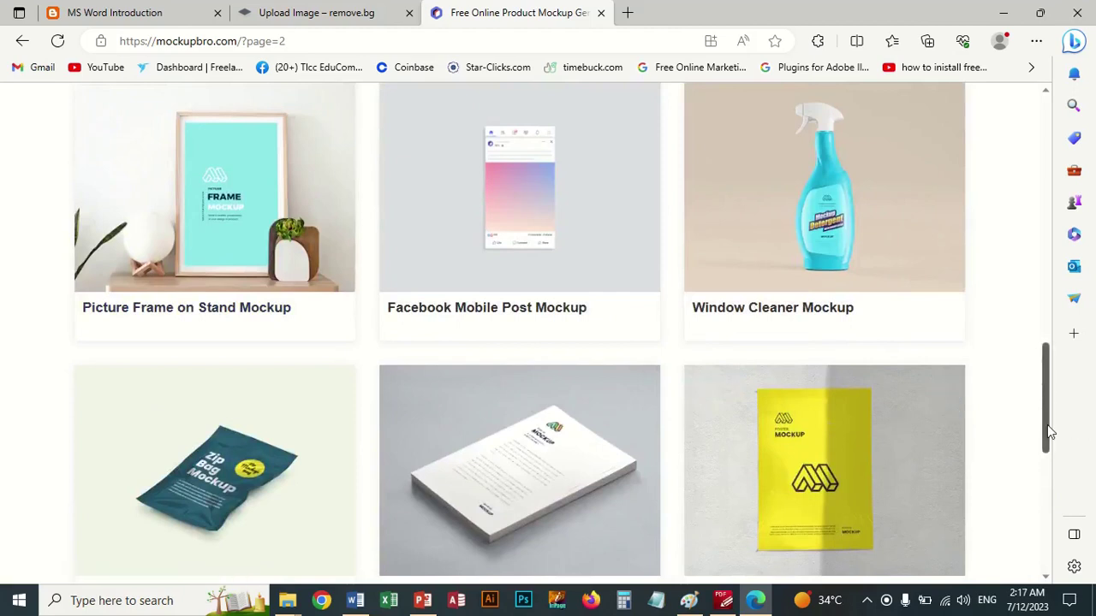
{"action": "scroll", "coordinate": [1050, 433], "scroll_direction": "down", "scroll_amount": 6}
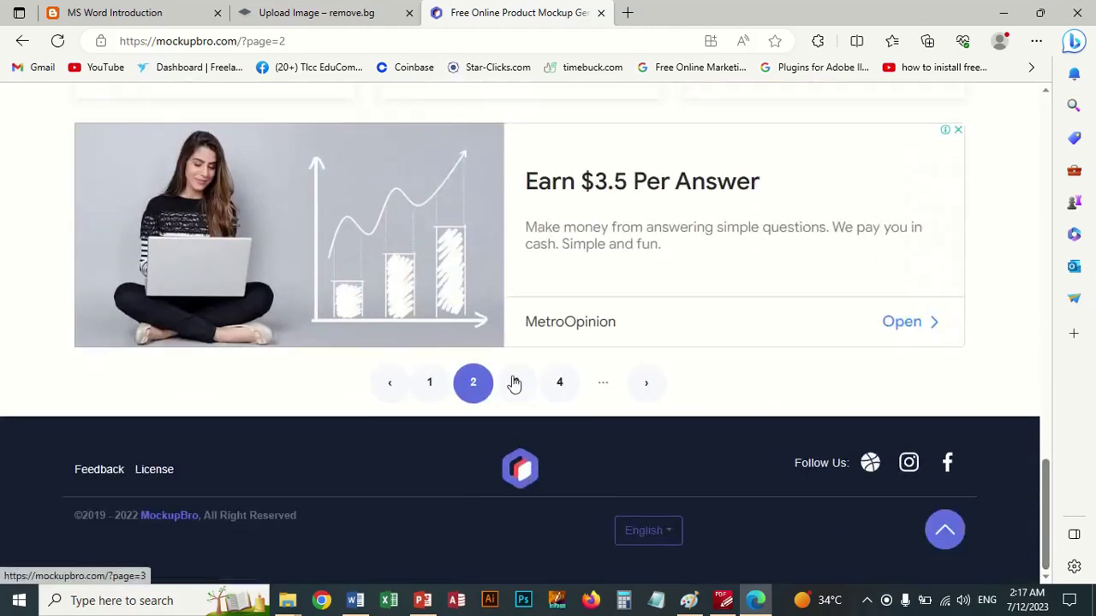
{"action": "left_click", "coordinate": [514, 383]}
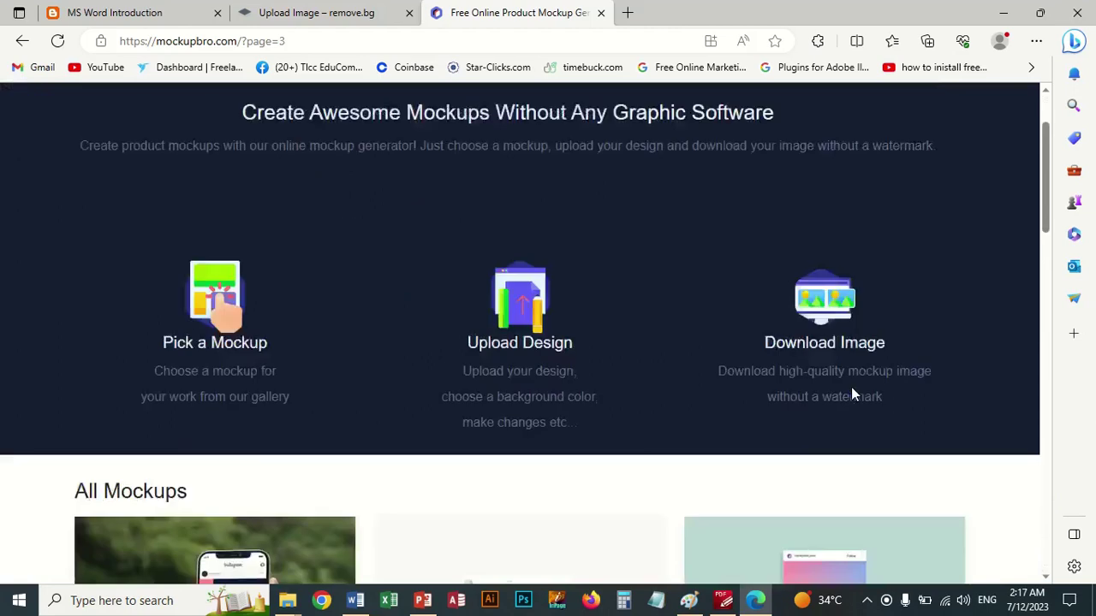
{"action": "scroll", "coordinate": [852, 392], "scroll_direction": "down", "scroll_amount": 8}
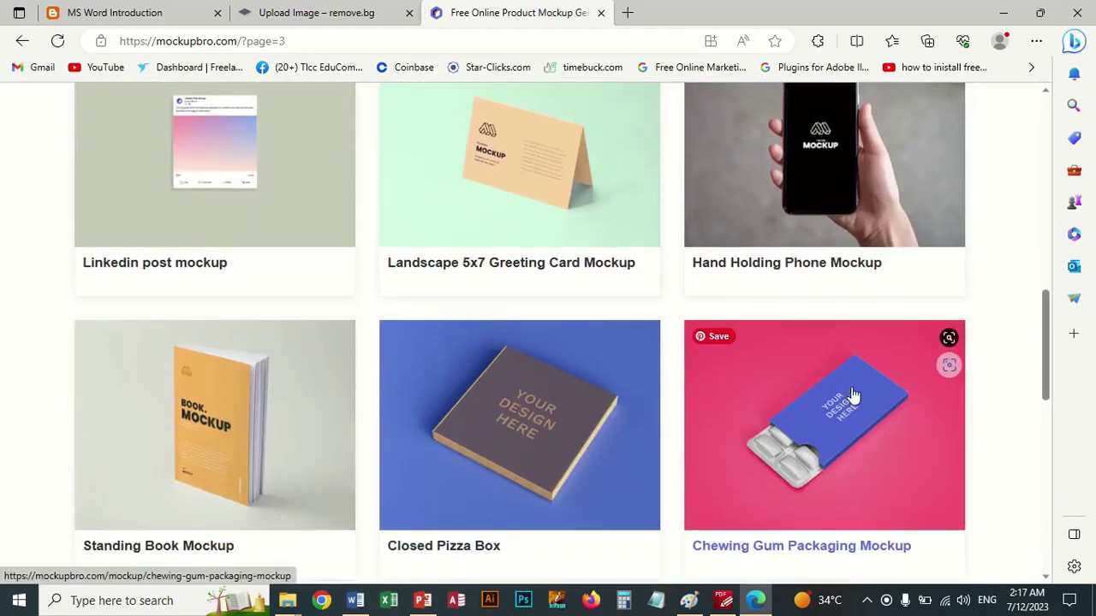
{"action": "left_click", "coordinate": [501, 432]}
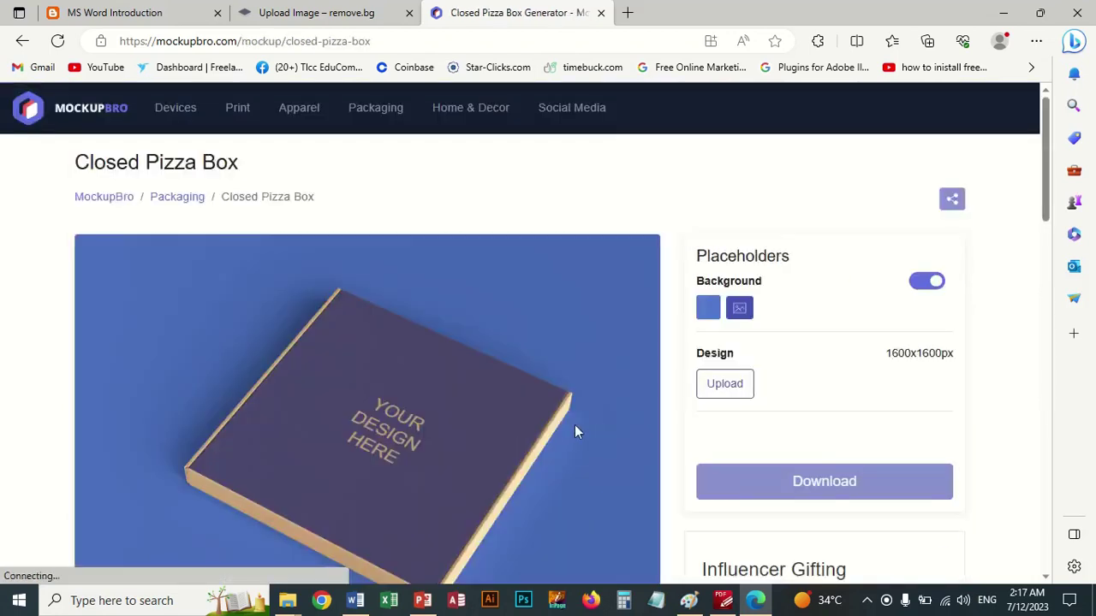
Upload coupon2.png from New folder in Documents as the pizza box design
{"action": "left_click", "coordinate": [724, 385]}
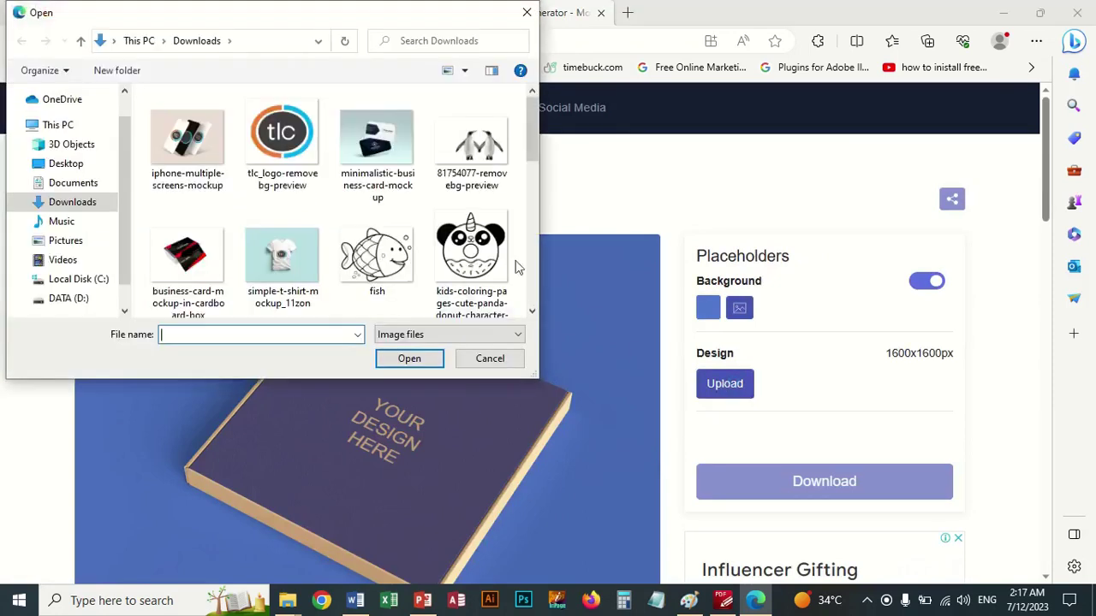
{"action": "scroll", "coordinate": [529, 162], "scroll_direction": "down", "scroll_amount": 2}
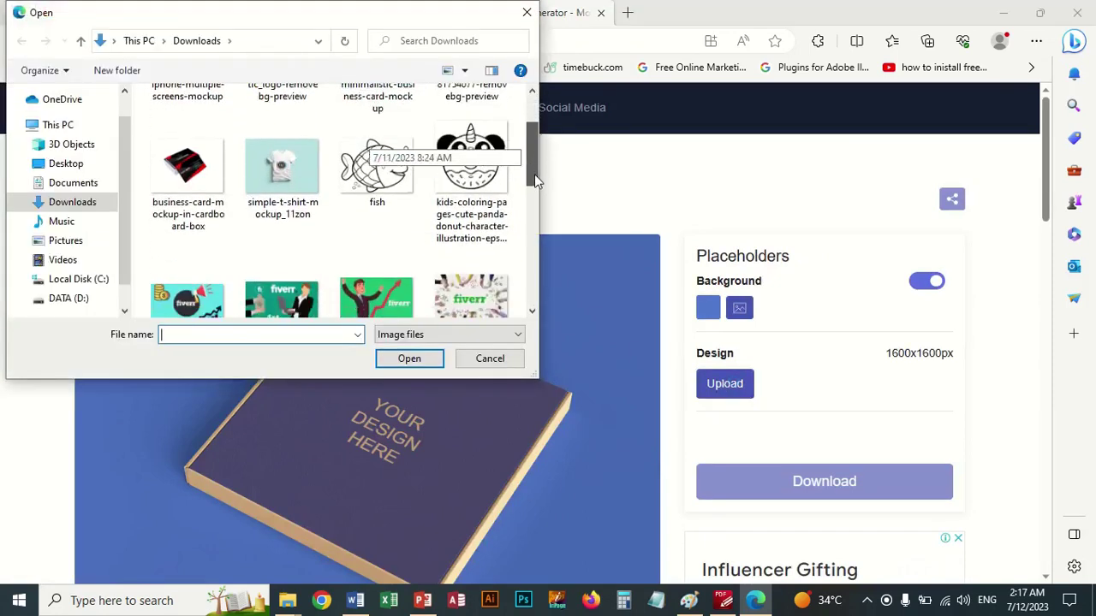
{"action": "left_click", "coordinate": [73, 183]}
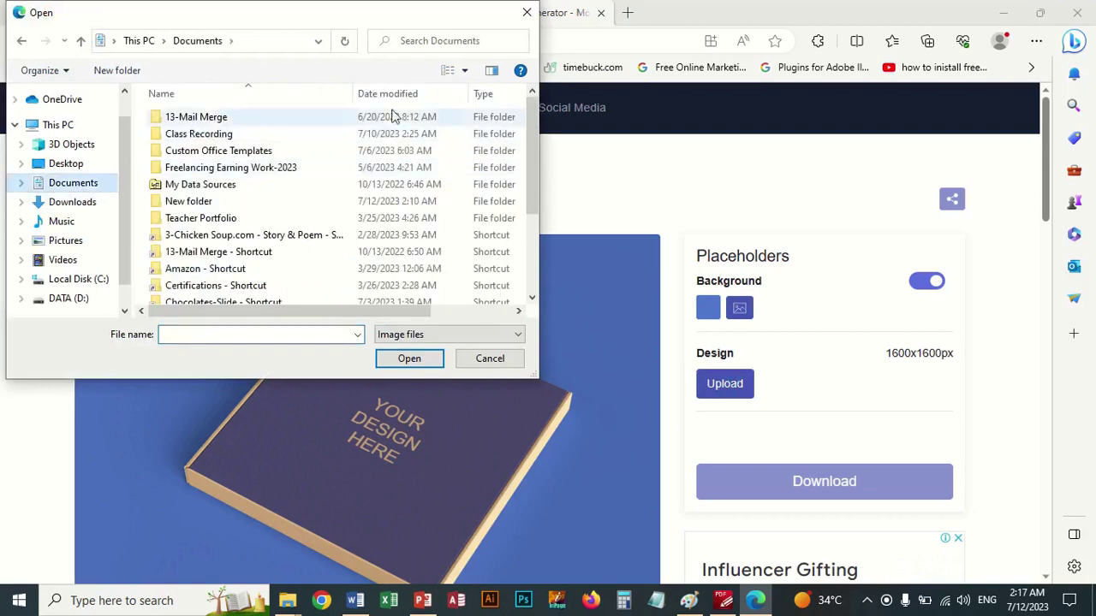
{"action": "double_click", "coordinate": [214, 199]}
{"action": "left_click_drag", "start_coordinate": [533, 189], "coordinate": [533, 295]}
{"action": "left_click", "coordinate": [278, 289]}
{"action": "double_click", "coordinate": [278, 289]}
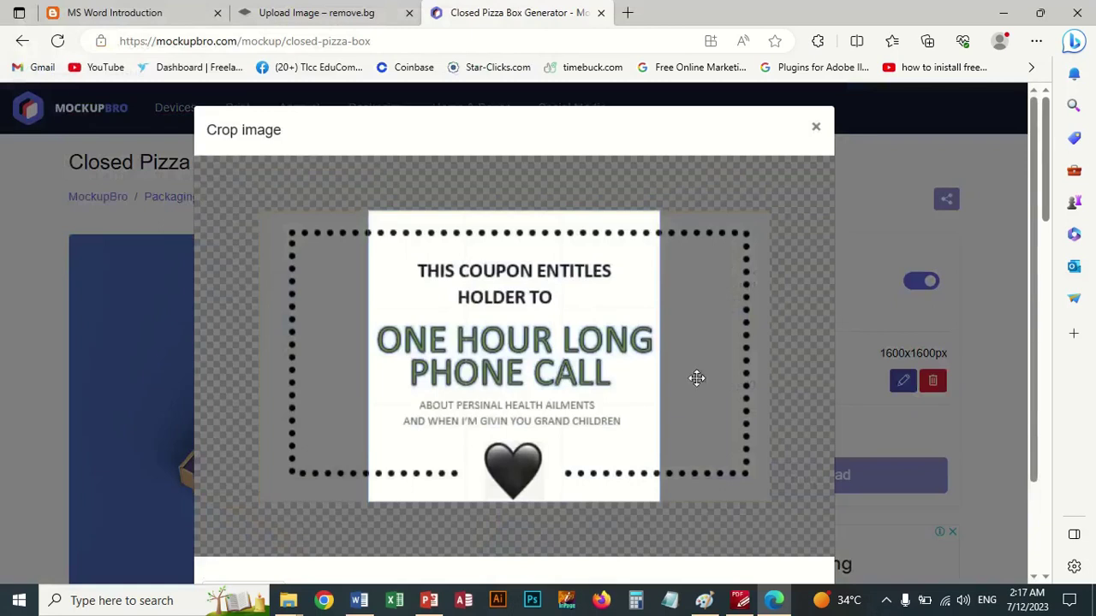
Zoom the coupon out to fit fully within the crop, apply it, and download the pizza box mockup
{"action": "left_click_drag", "start_coordinate": [1034, 366], "coordinate": [1021, 491]}
{"action": "left_click_drag", "start_coordinate": [665, 479], "coordinate": [513, 472]}
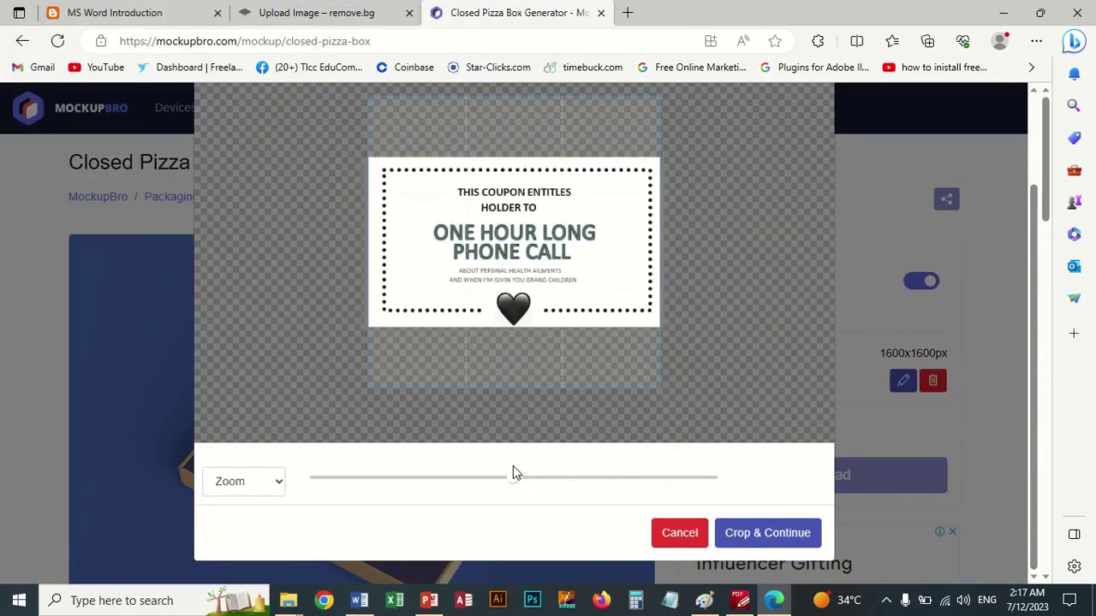
{"action": "left_click", "coordinate": [783, 543]}
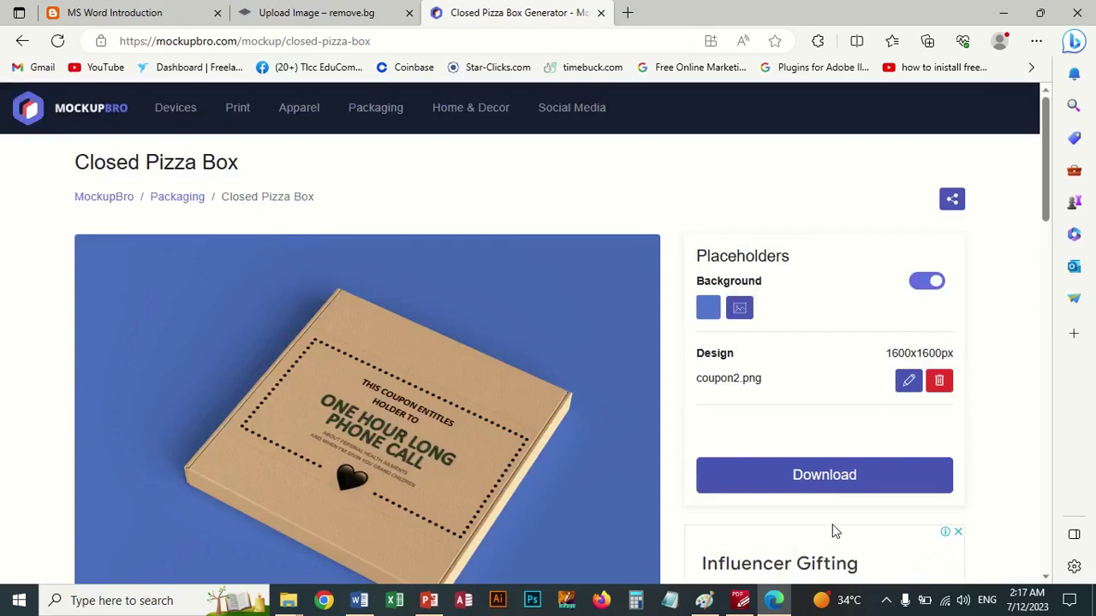
{"action": "left_click", "coordinate": [864, 486]}
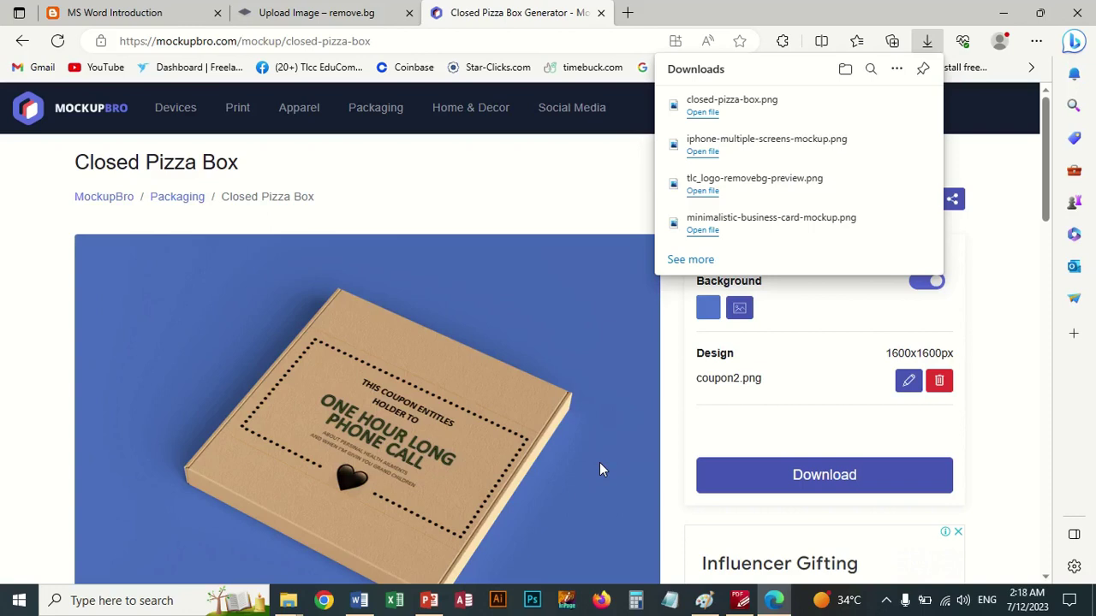
Capture the red and black book cover page displayed in Word and paste the screenshot into a new Paint image
{"action": "left_click", "coordinate": [361, 601]}
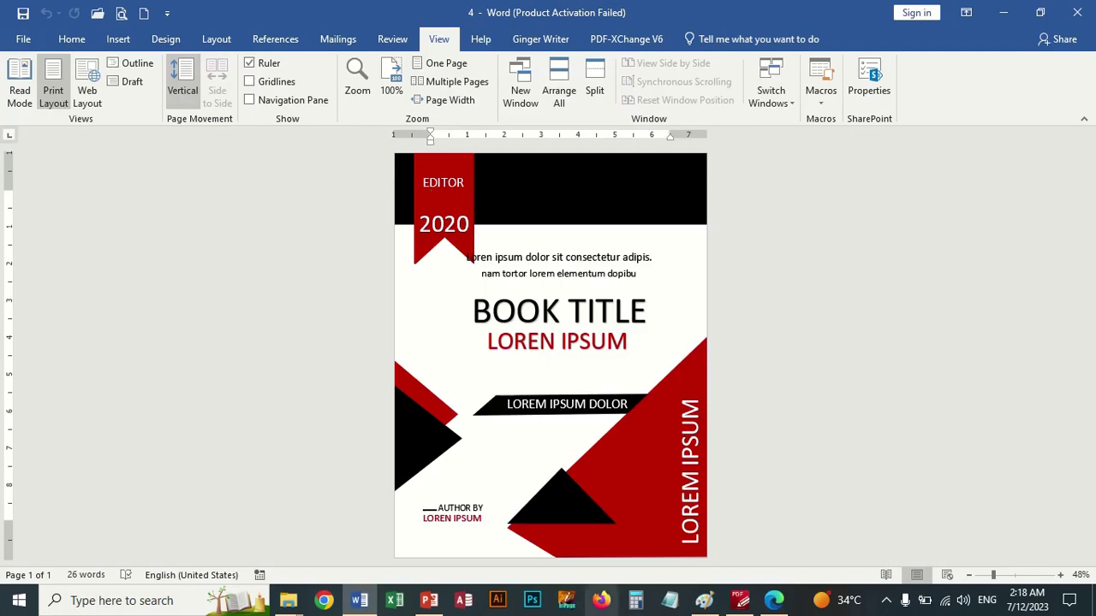
{"action": "left_click", "coordinate": [704, 600]}
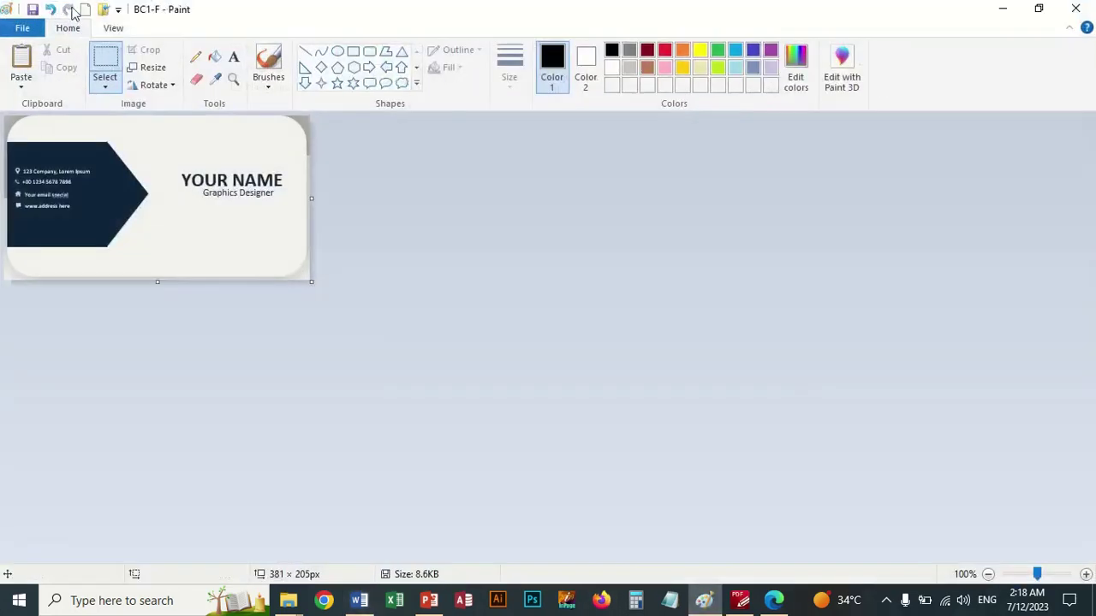
{"action": "left_click", "coordinate": [85, 9]}
{"action": "key", "text": "ctrl+v"}
{"action": "left_click_drag", "start_coordinate": [487, 314], "coordinate": [486, 221]}
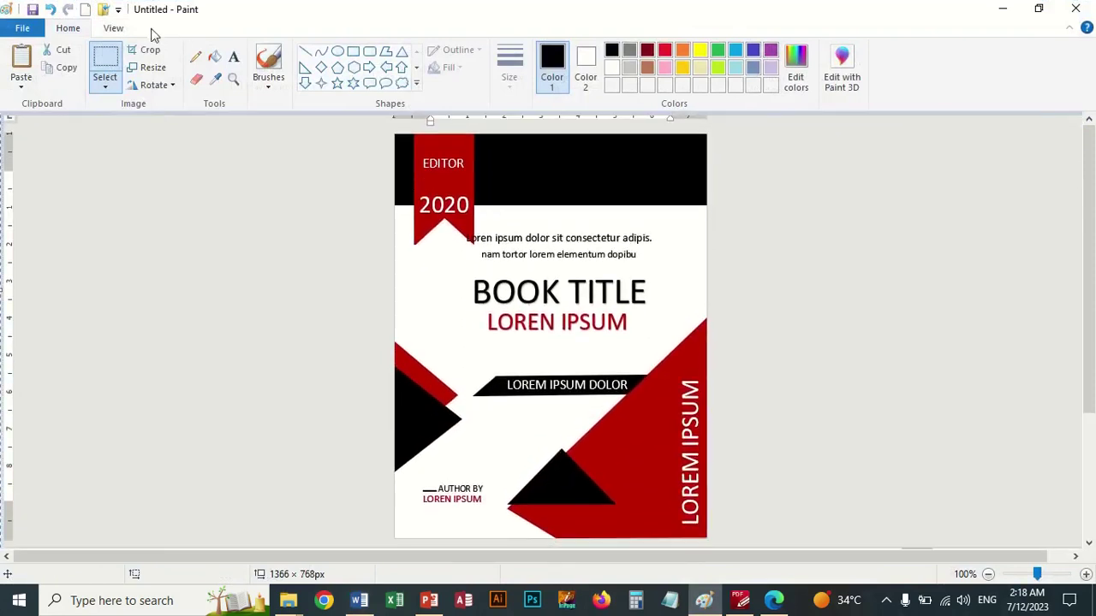
Crop the pasted screenshot to the book cover page, about 391 × 506 px
{"action": "left_click", "coordinate": [105, 58]}
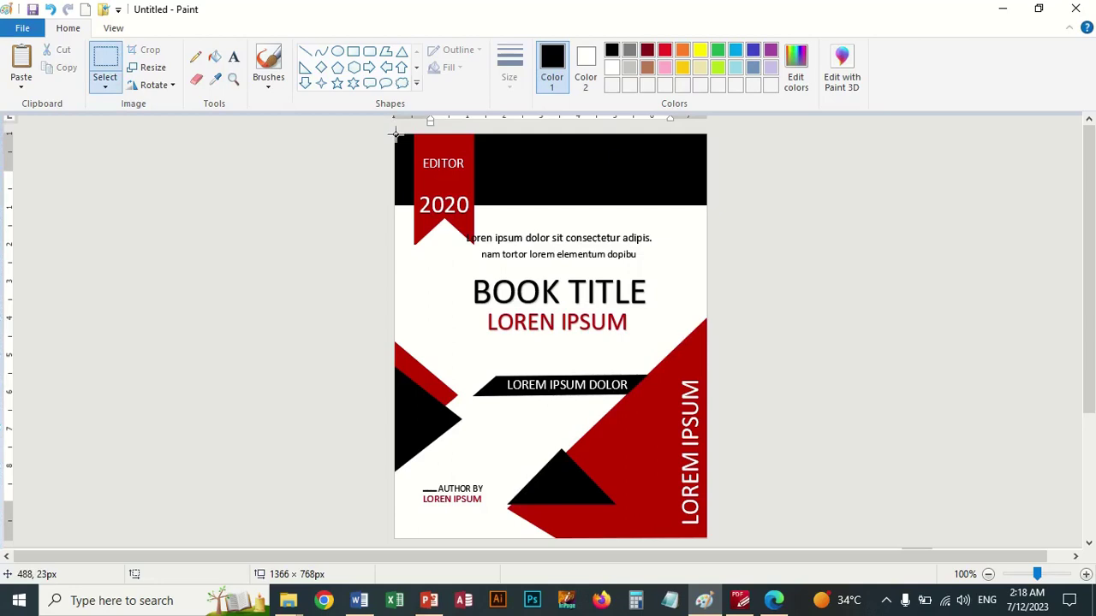
{"action": "left_click_drag", "start_coordinate": [395, 132], "coordinate": [707, 537]}
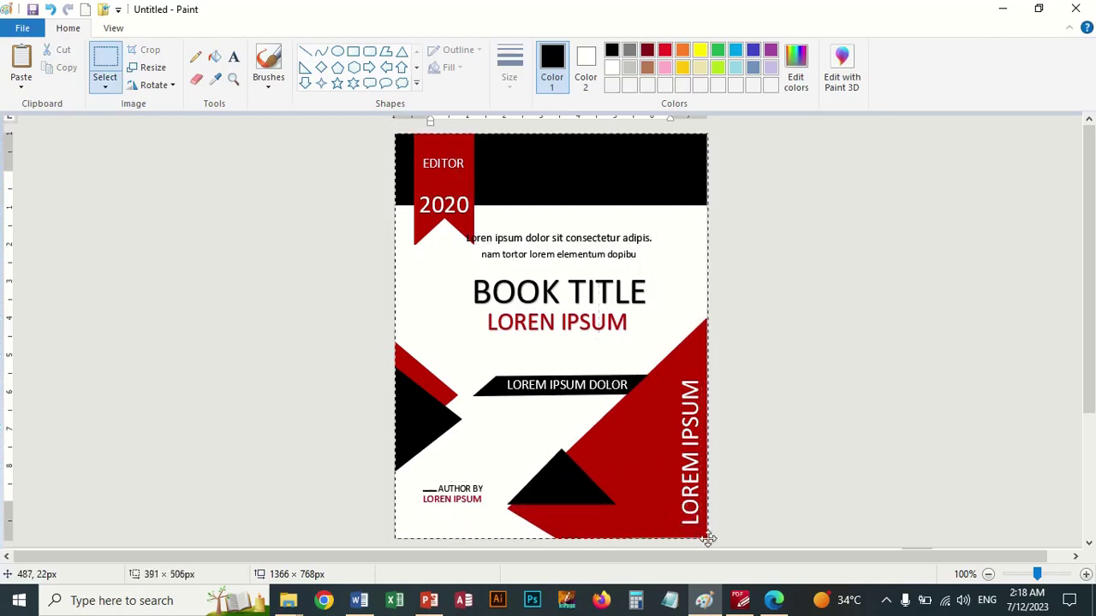
{"action": "left_click", "coordinate": [148, 50]}
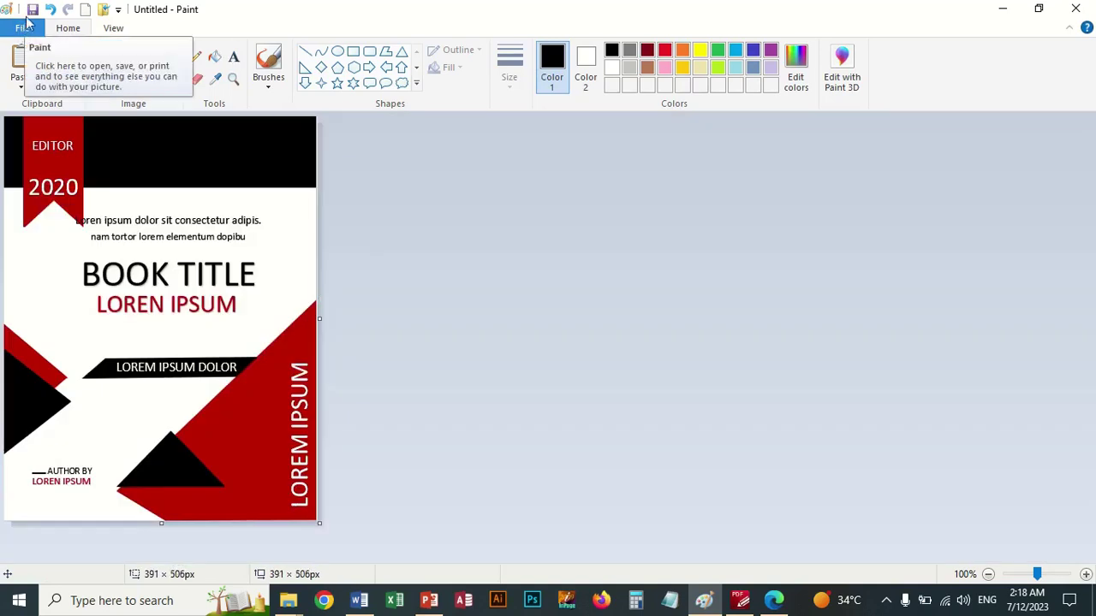
Save the cropped book cover as a PNG named bcover1 in New folder inside Documents
{"action": "left_click", "coordinate": [33, 9]}
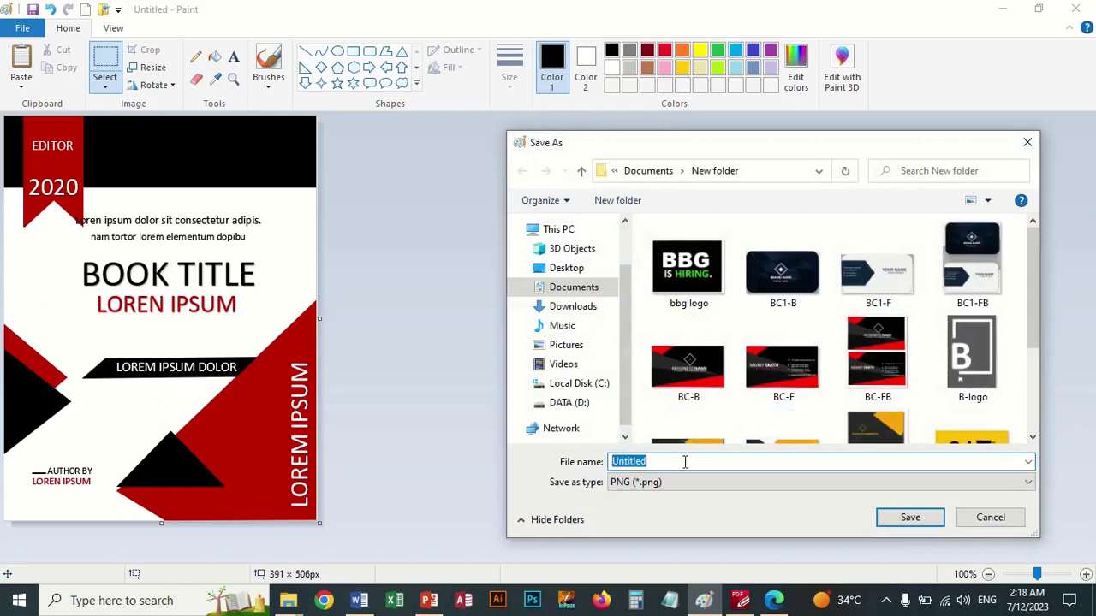
{"action": "type", "text": "bc1"}
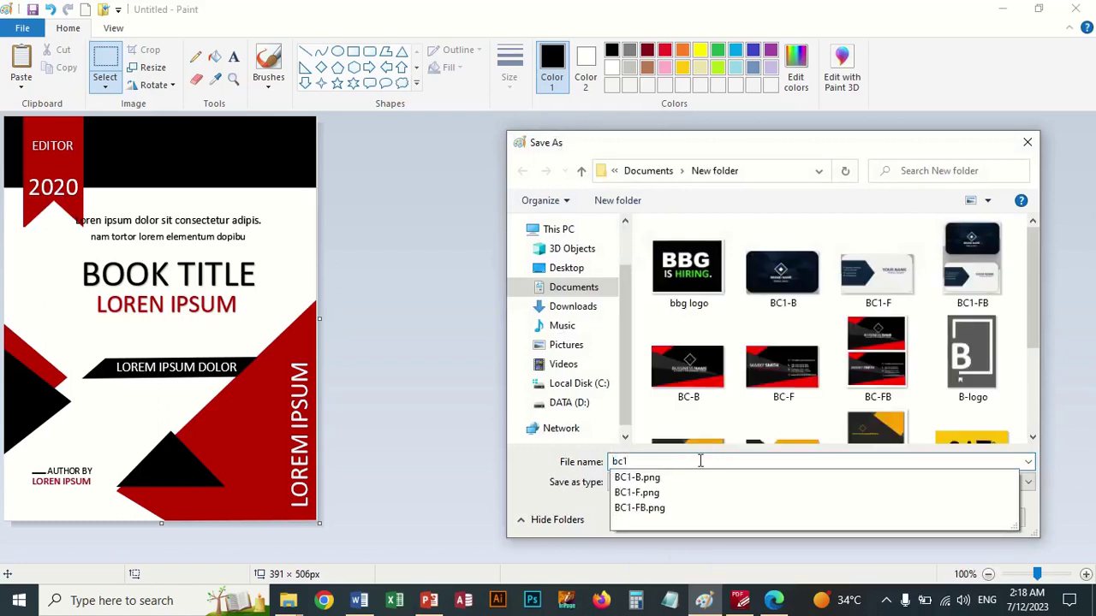
{"action": "key", "text": "BackSpace"}
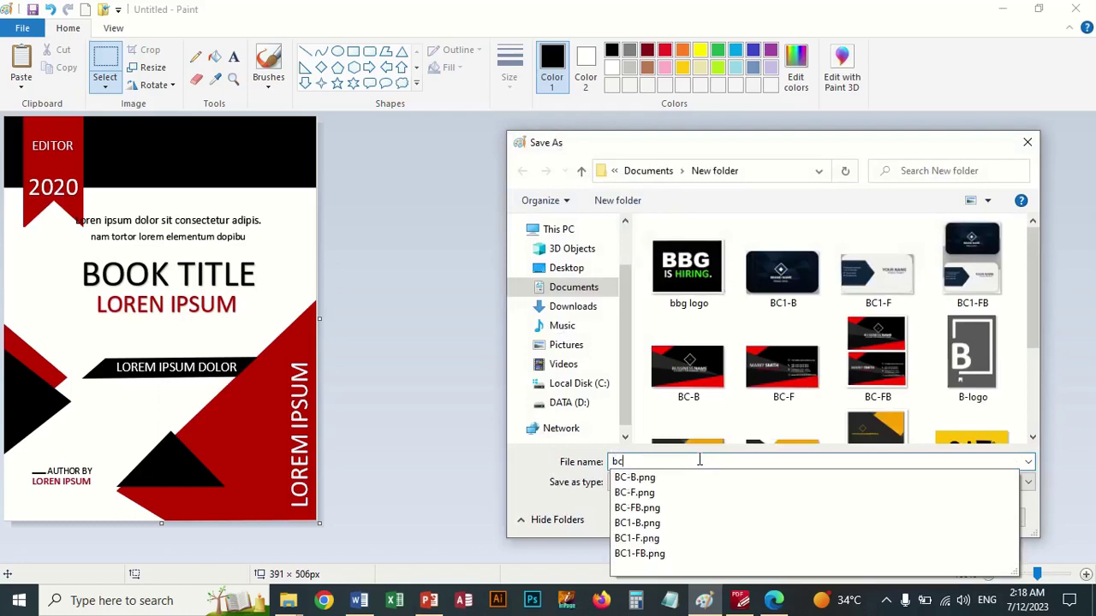
{"action": "type", "text": "over1"}
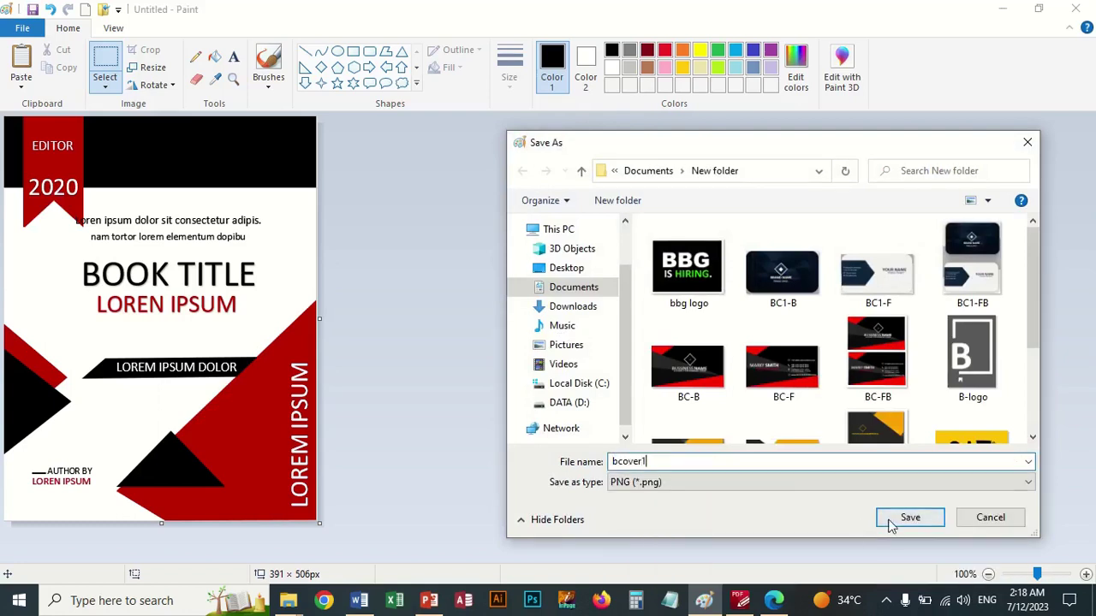
{"action": "left_click", "coordinate": [888, 519]}
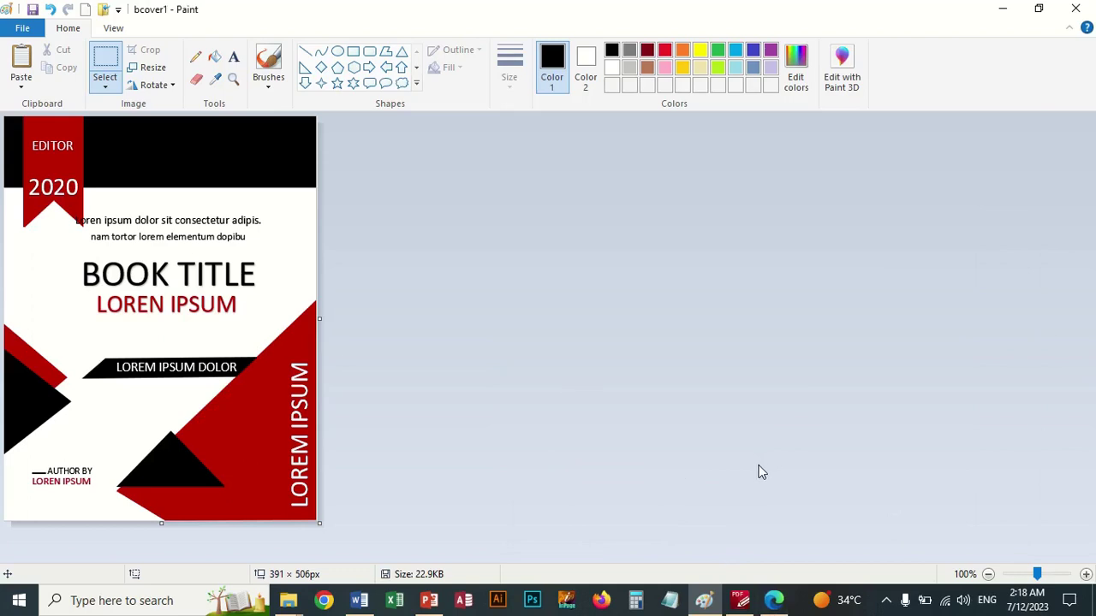
Switch to MockupBro in Edge, go to page 3 of the home page's mockup gallery, and open the Standing Book Mockup
{"action": "left_click", "coordinate": [326, 600]}
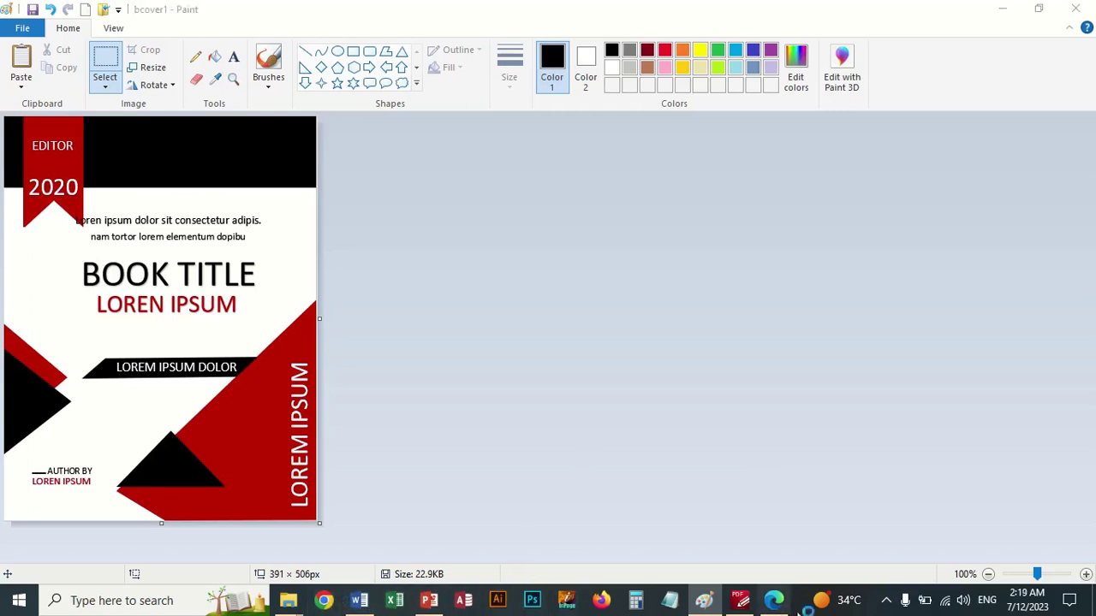
{"action": "left_click", "coordinate": [773, 600]}
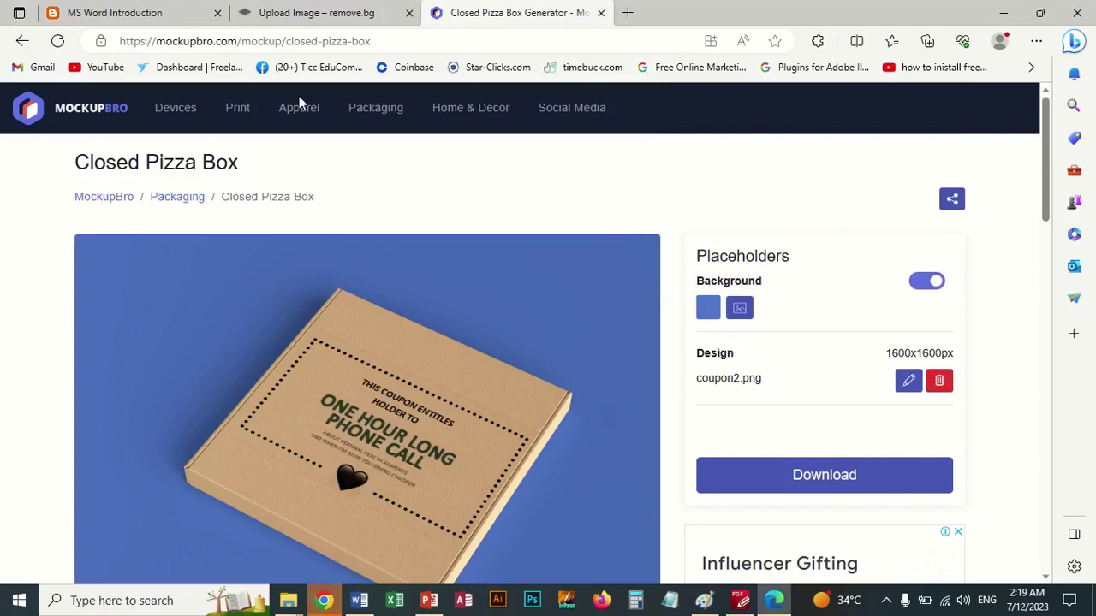
{"action": "left_click", "coordinate": [234, 112]}
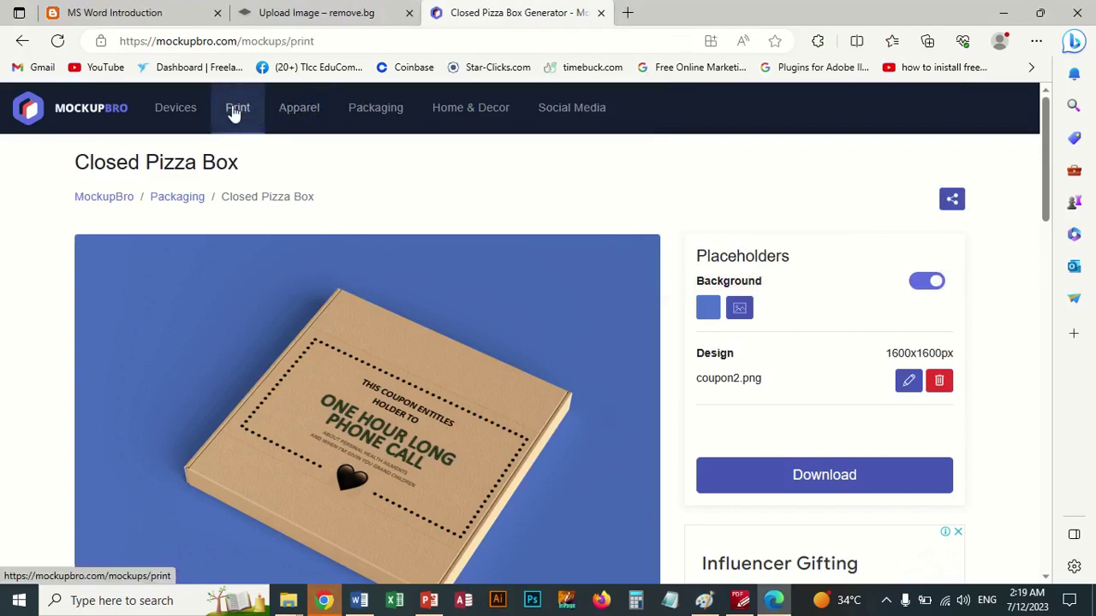
{"action": "left_click", "coordinate": [68, 112]}
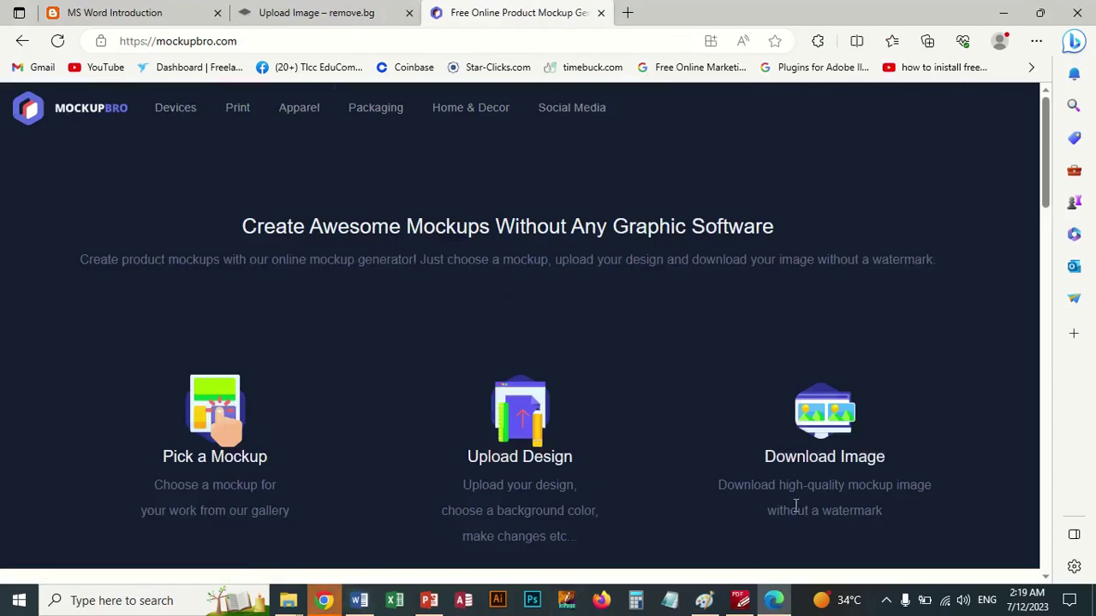
{"action": "left_click_drag", "start_coordinate": [1046, 137], "coordinate": [1048, 505]}
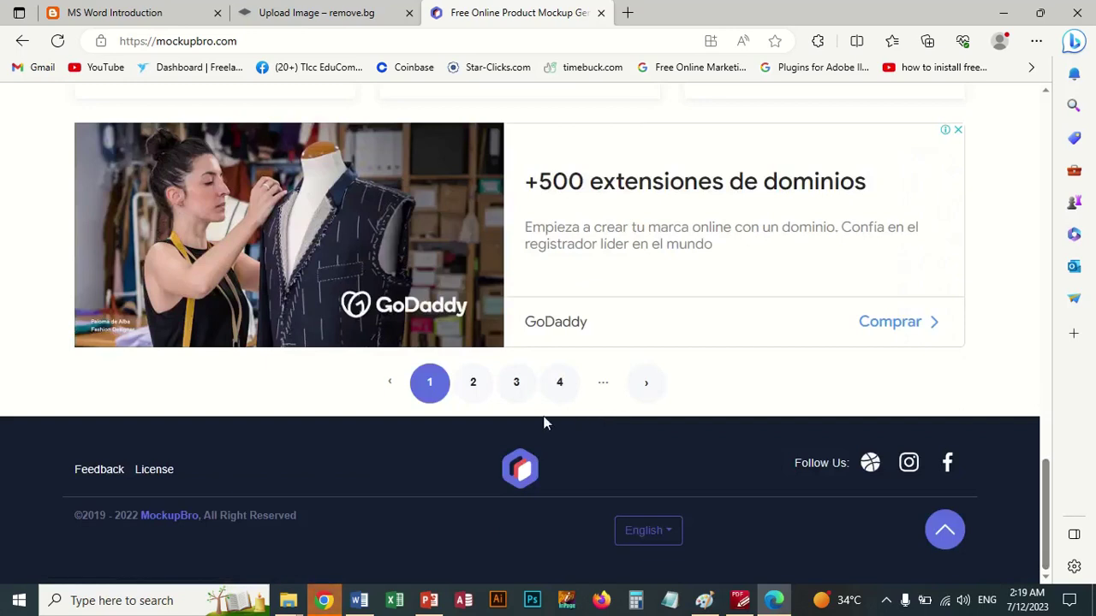
{"action": "left_click", "coordinate": [515, 385]}
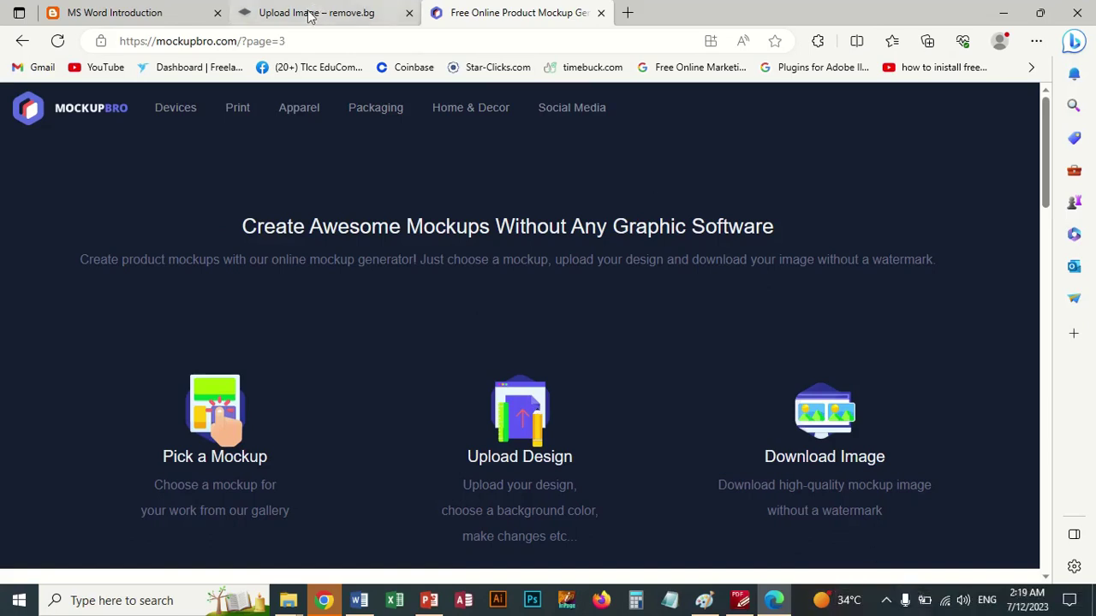
{"action": "scroll", "coordinate": [1028, 308], "scroll_direction": "down", "scroll_amount": 6}
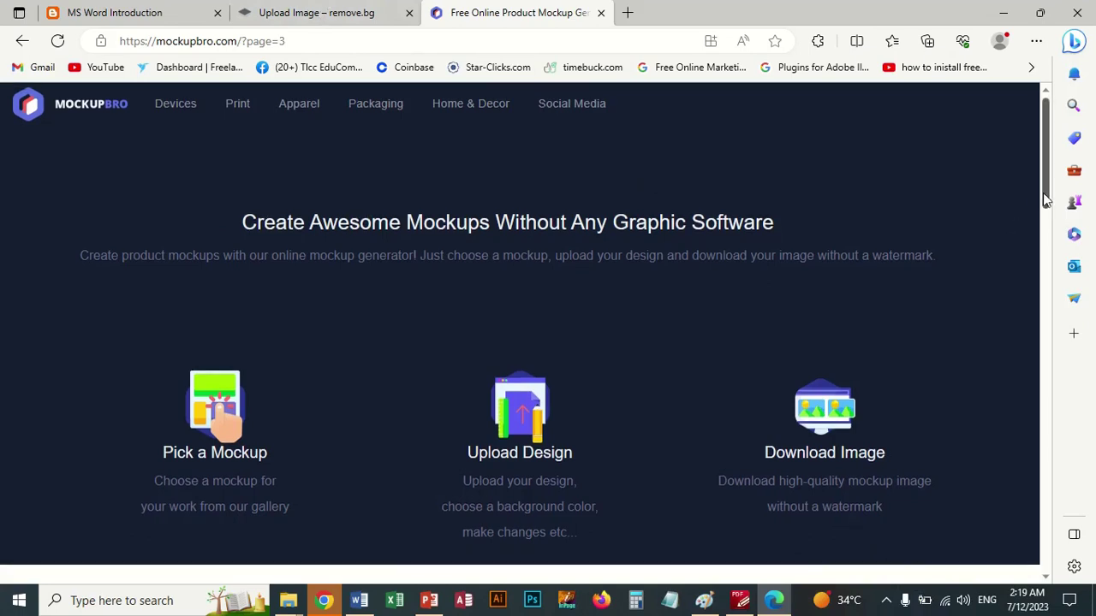
{"action": "scroll", "coordinate": [1027, 318], "scroll_direction": "down", "scroll_amount": 7}
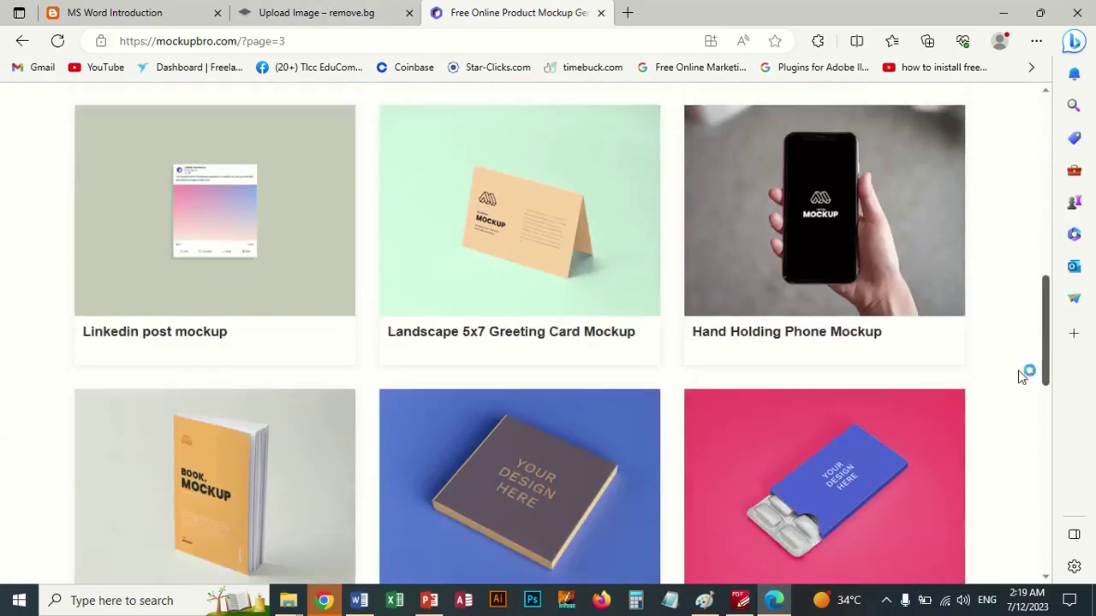
{"action": "scroll", "coordinate": [1020, 477], "scroll_direction": "down", "scroll_amount": 4}
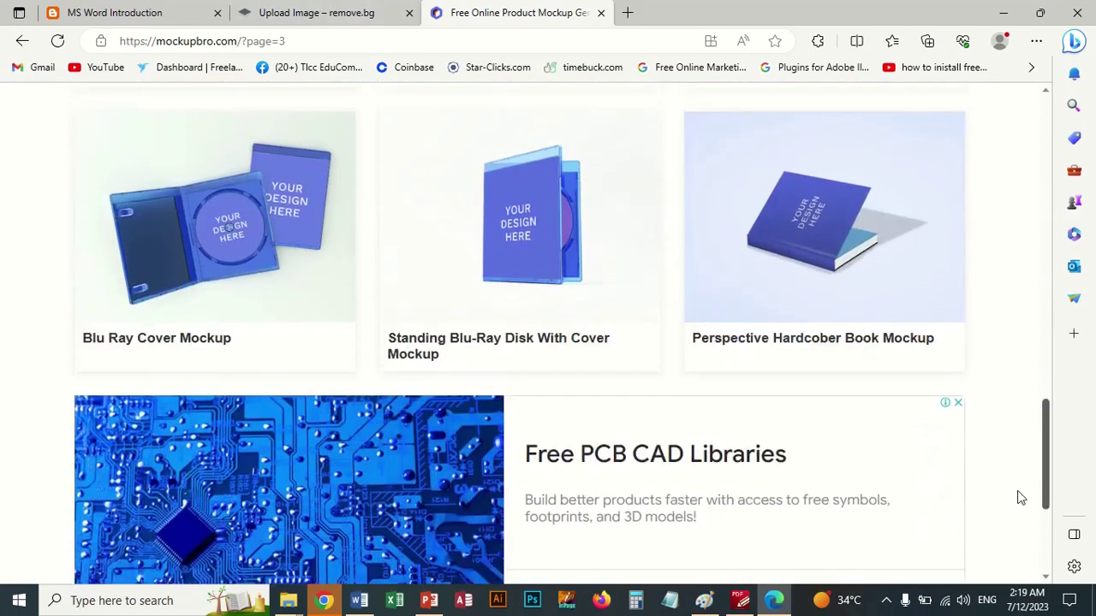
{"action": "scroll", "coordinate": [1002, 416], "scroll_direction": "up", "scroll_amount": 7}
{"action": "scroll", "coordinate": [1005, 394], "scroll_direction": "down", "scroll_amount": 2}
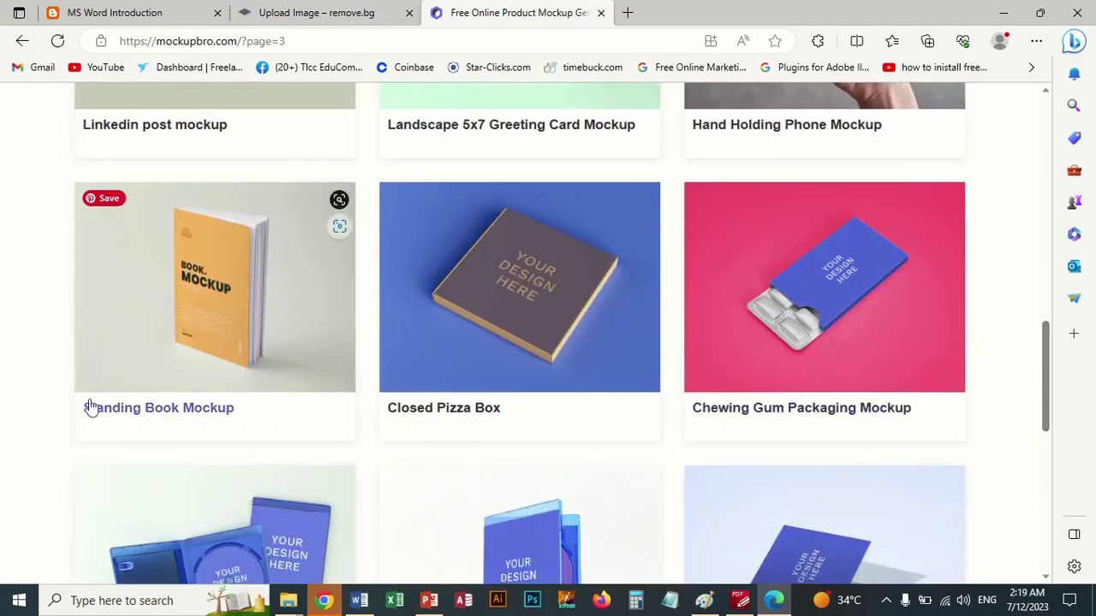
{"action": "left_click", "coordinate": [261, 294]}
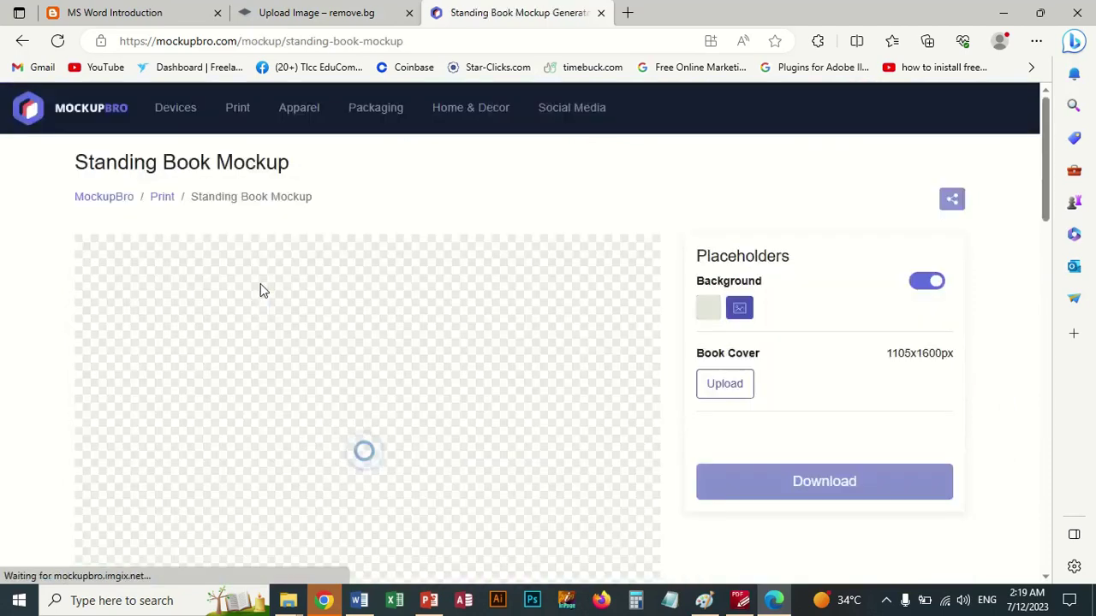
Upload bcover1.png as the book cover, zoom it out to fit fully within the crop, and apply the crop
{"action": "left_click", "coordinate": [726, 385]}
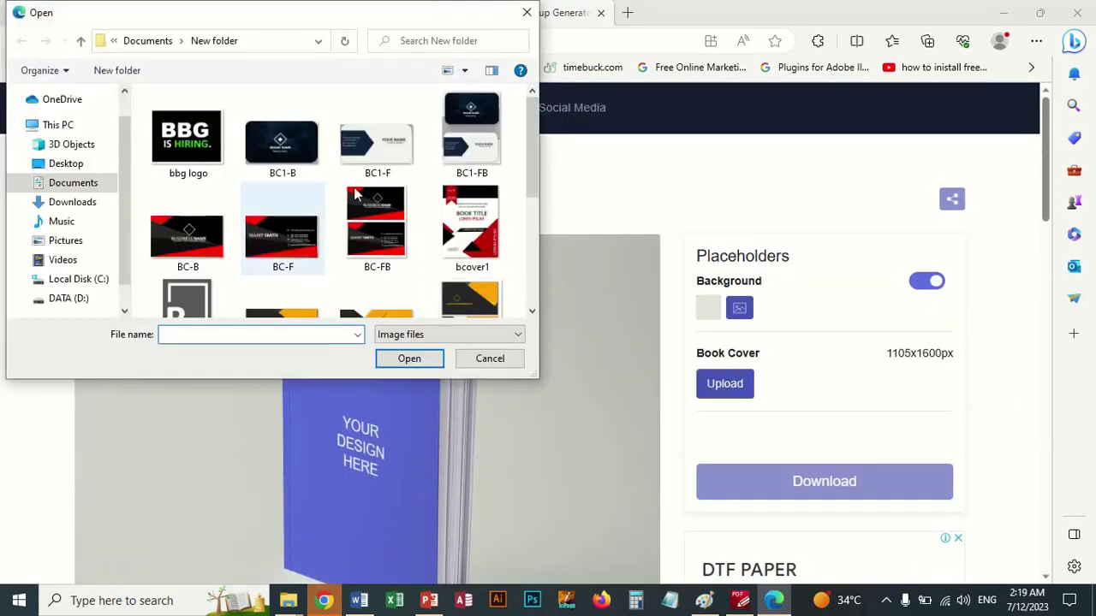
{"action": "double_click", "coordinate": [471, 224]}
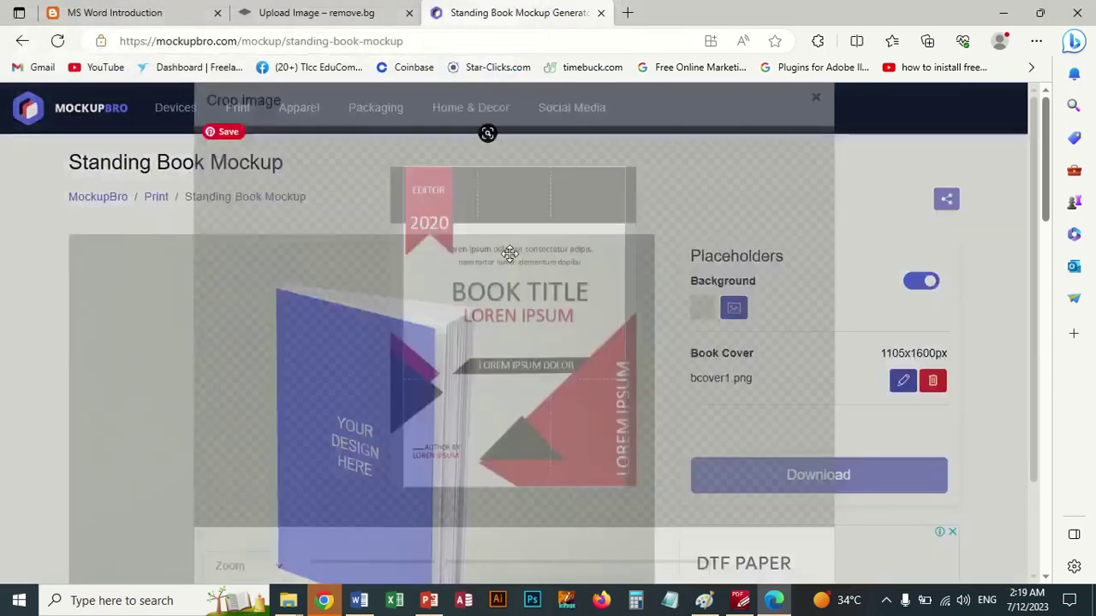
{"action": "left_click_drag", "start_coordinate": [1044, 379], "coordinate": [1034, 473]}
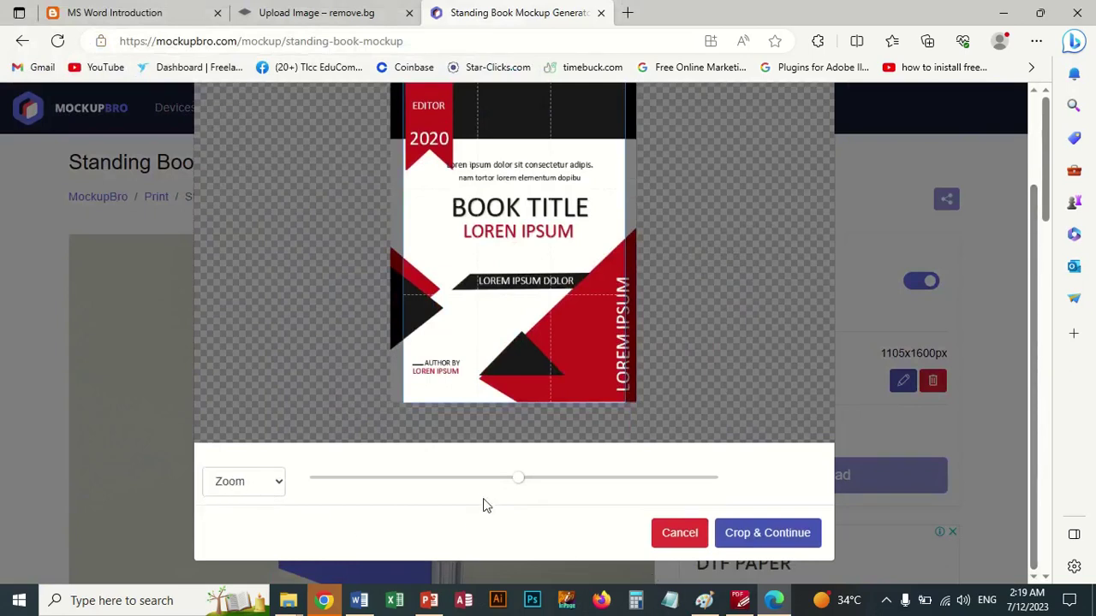
{"action": "left_click_drag", "start_coordinate": [518, 481], "coordinate": [494, 485]}
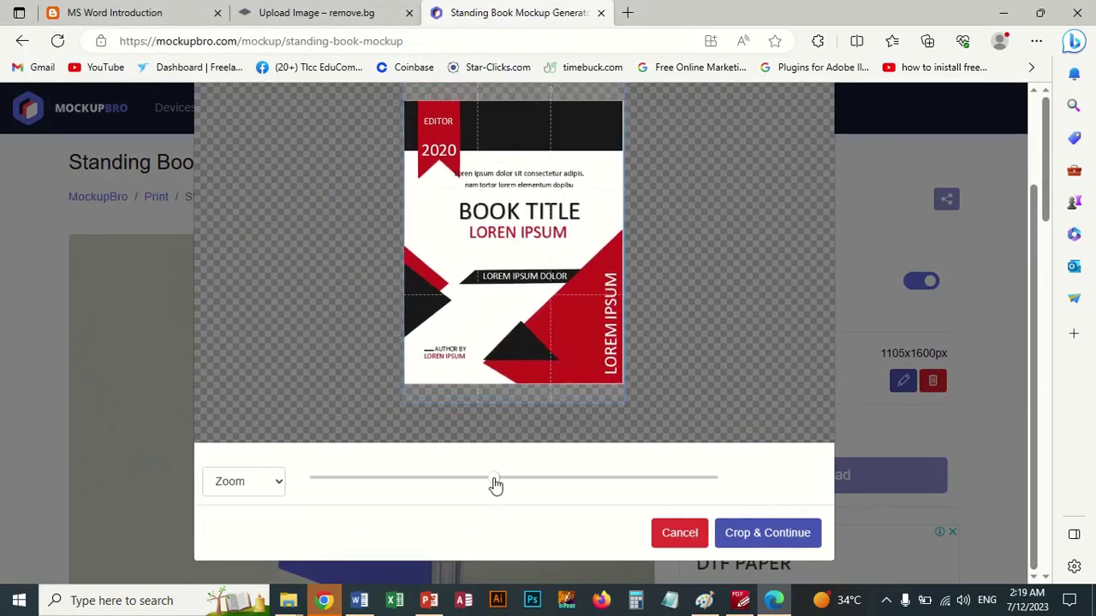
{"action": "left_click", "coordinate": [753, 533]}
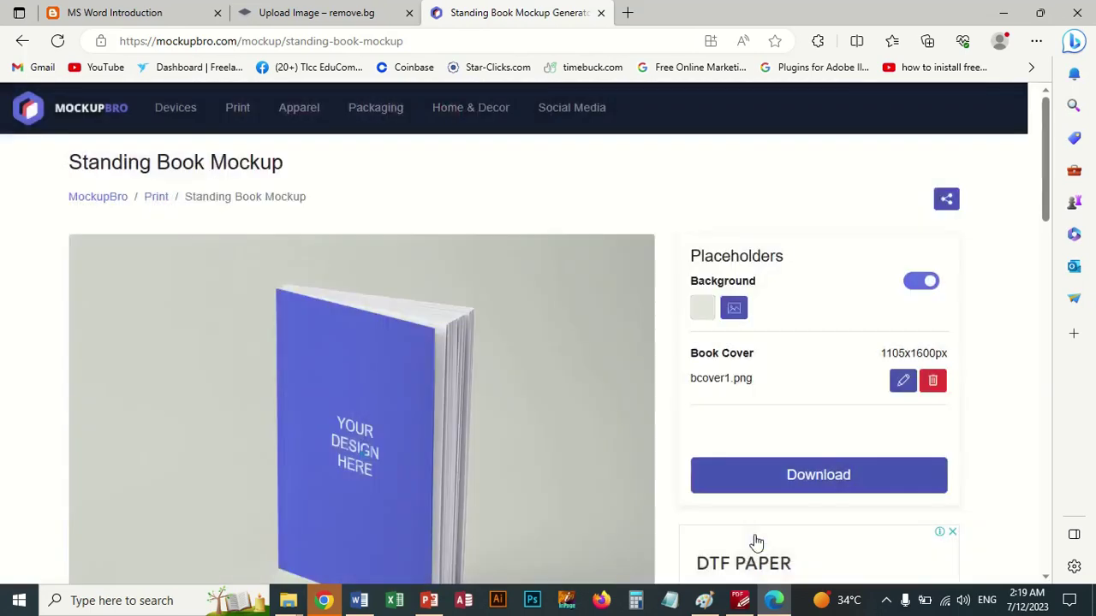
Check the red and black cover on the standing book preview and download the mockup
{"action": "scroll", "coordinate": [560, 459], "scroll_direction": "down", "scroll_amount": 4}
{"action": "scroll", "coordinate": [559, 458], "scroll_direction": "up", "scroll_amount": 4}
{"action": "scroll", "coordinate": [561, 461], "scroll_direction": "down", "scroll_amount": 2}
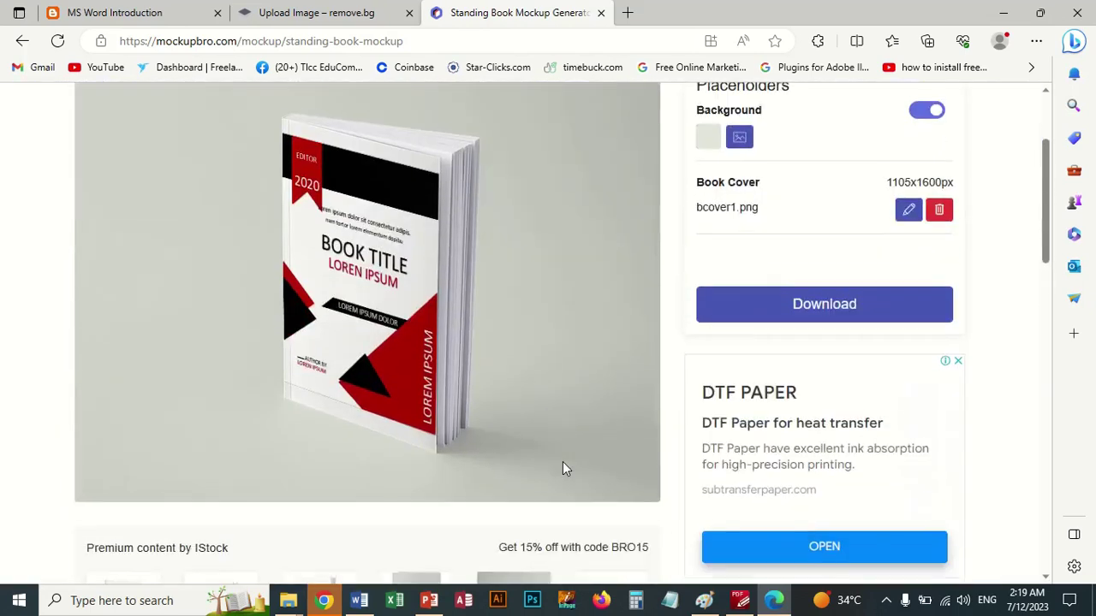
{"action": "left_click", "coordinate": [806, 303]}
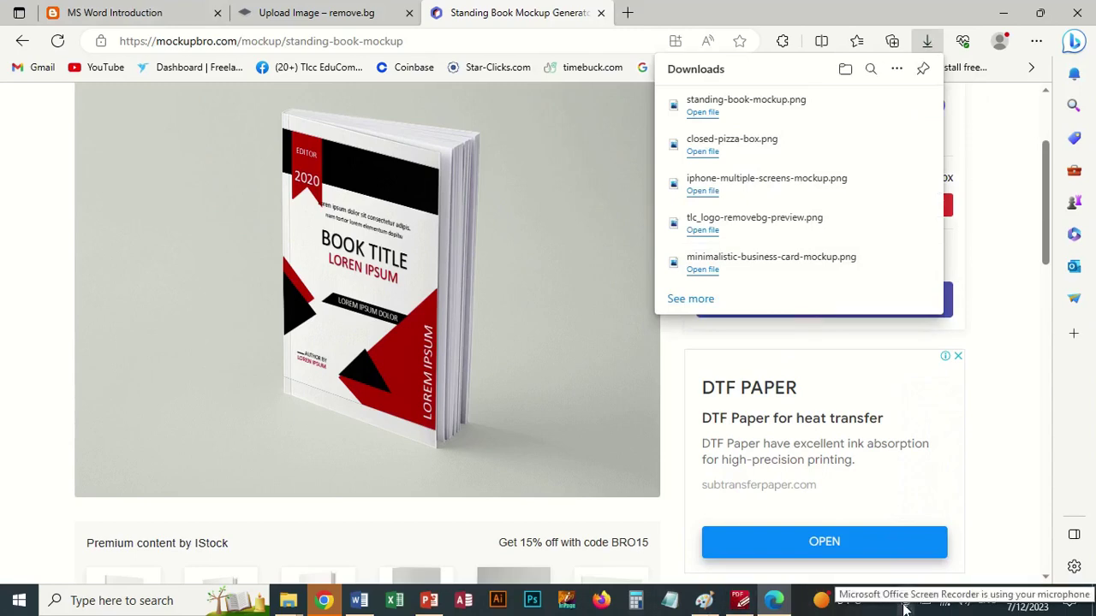
Review the downloaded standing book, closed pizza box, iPhone and business card mockups, and select the T-shirt mockup in Downloads
{"action": "left_click", "coordinate": [702, 112]}
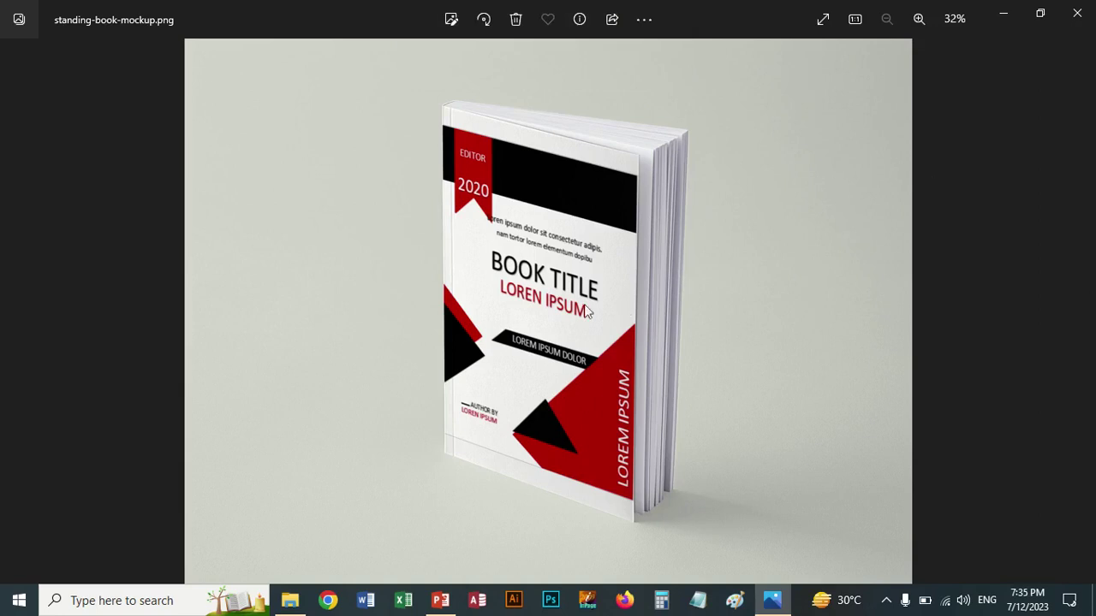
{"action": "left_click", "coordinate": [290, 600]}
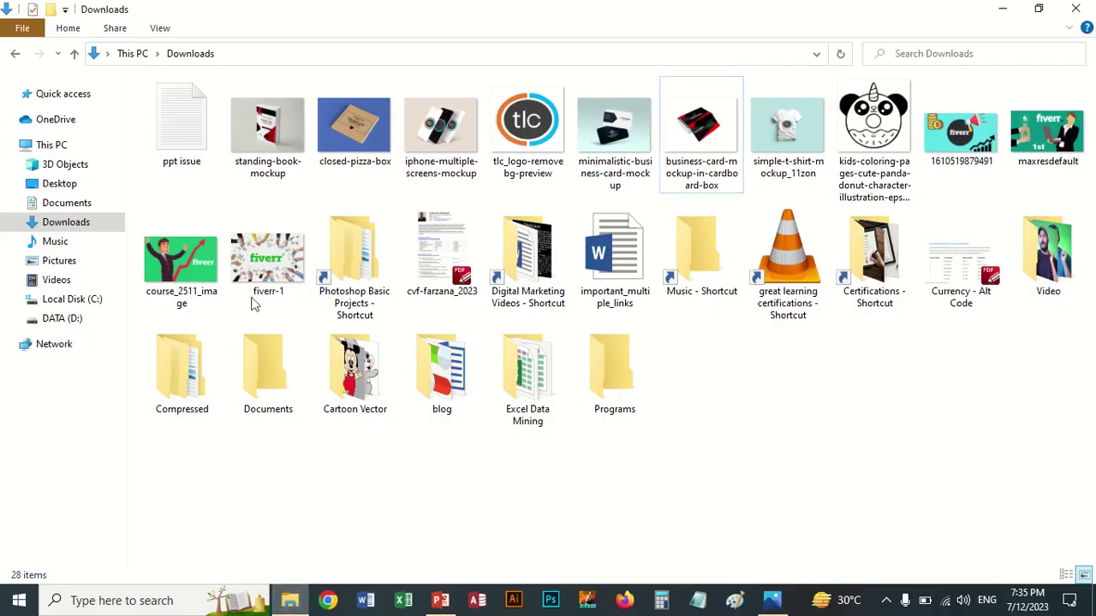
{"action": "left_click", "coordinate": [364, 146]}
{"action": "double_click", "coordinate": [364, 146]}
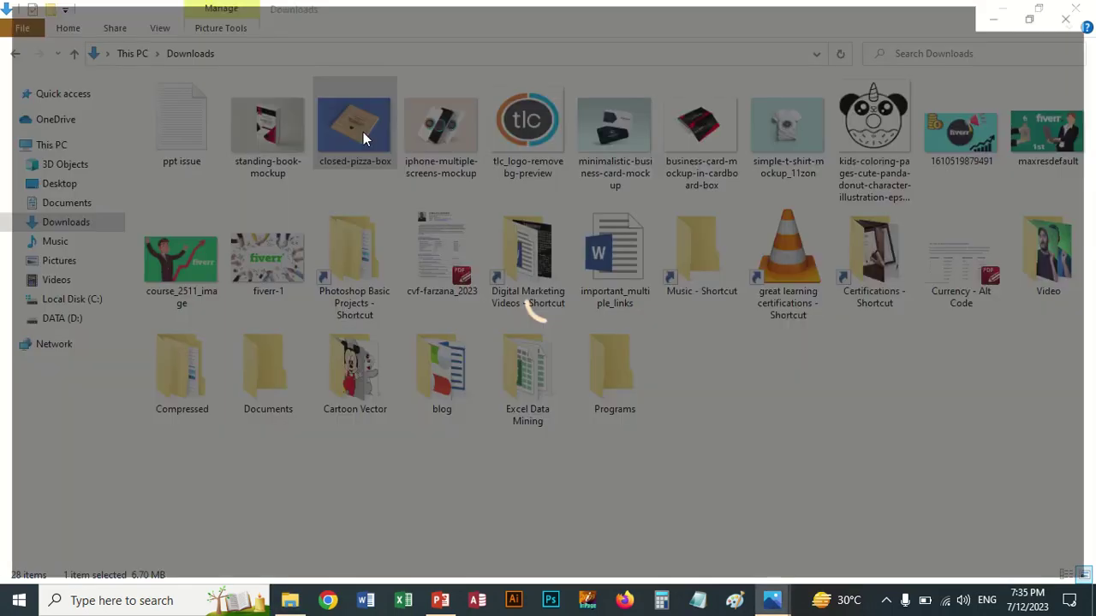
{"action": "left_click", "coordinate": [1082, 312]}
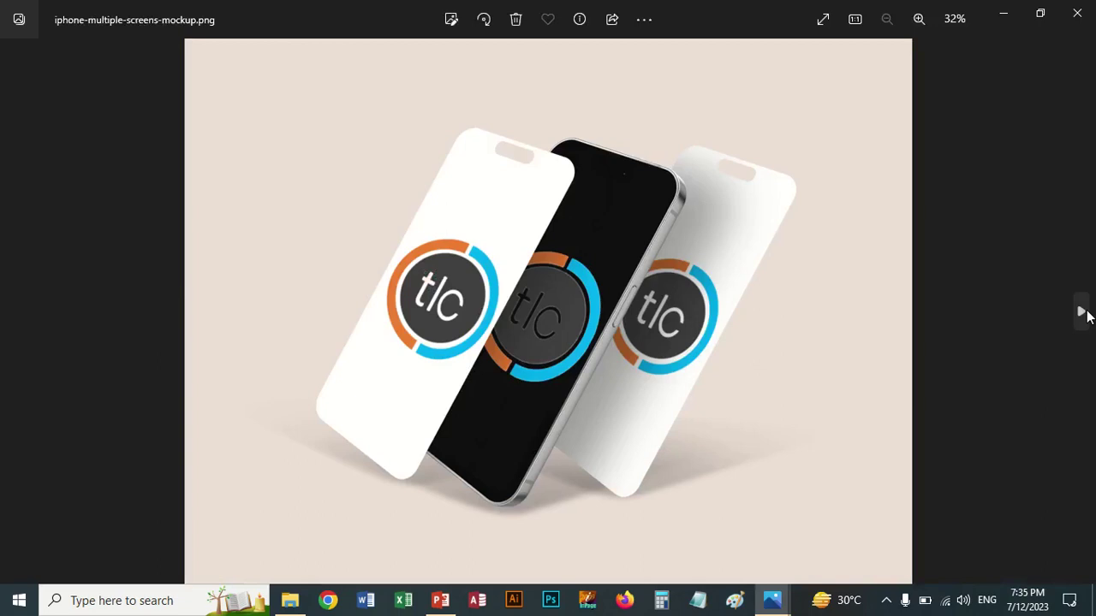
{"action": "left_click", "coordinate": [1082, 313]}
{"action": "left_click", "coordinate": [1082, 313]}
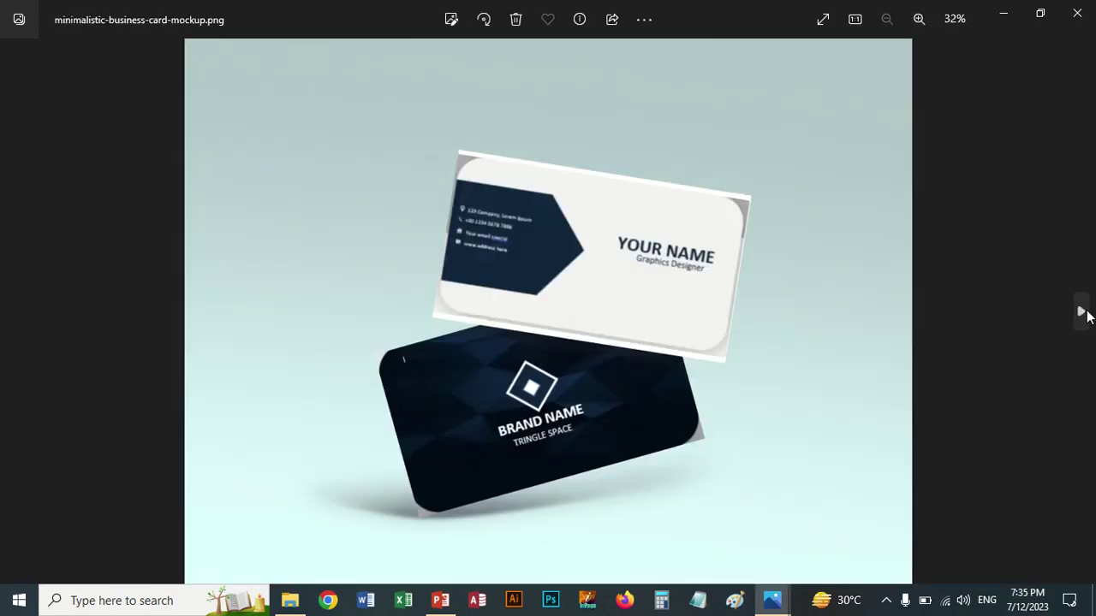
{"action": "left_click", "coordinate": [1082, 312]}
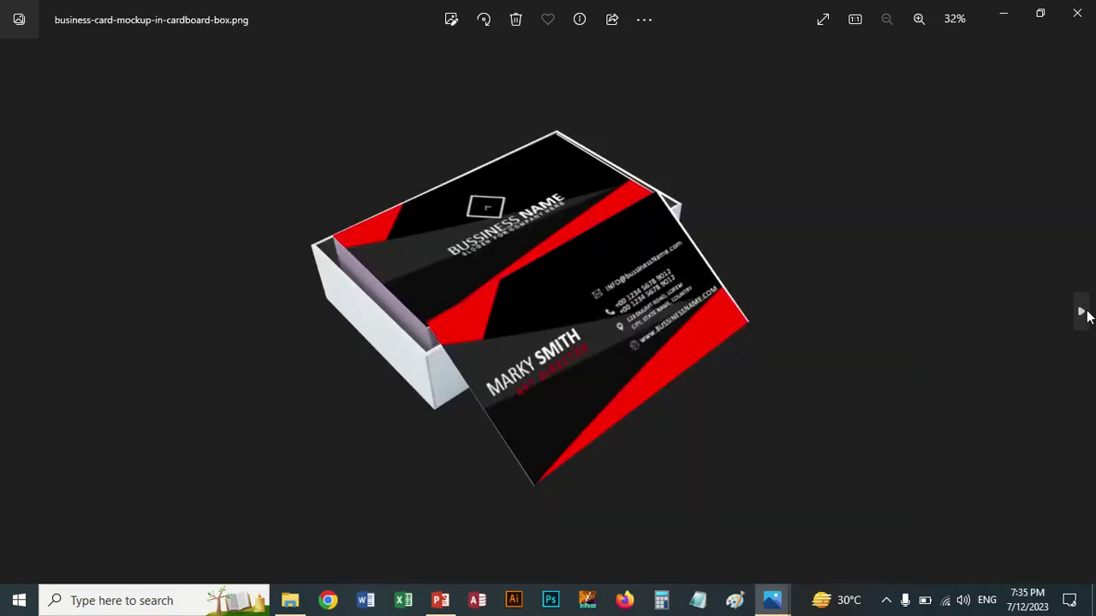
{"action": "left_click", "coordinate": [1077, 13]}
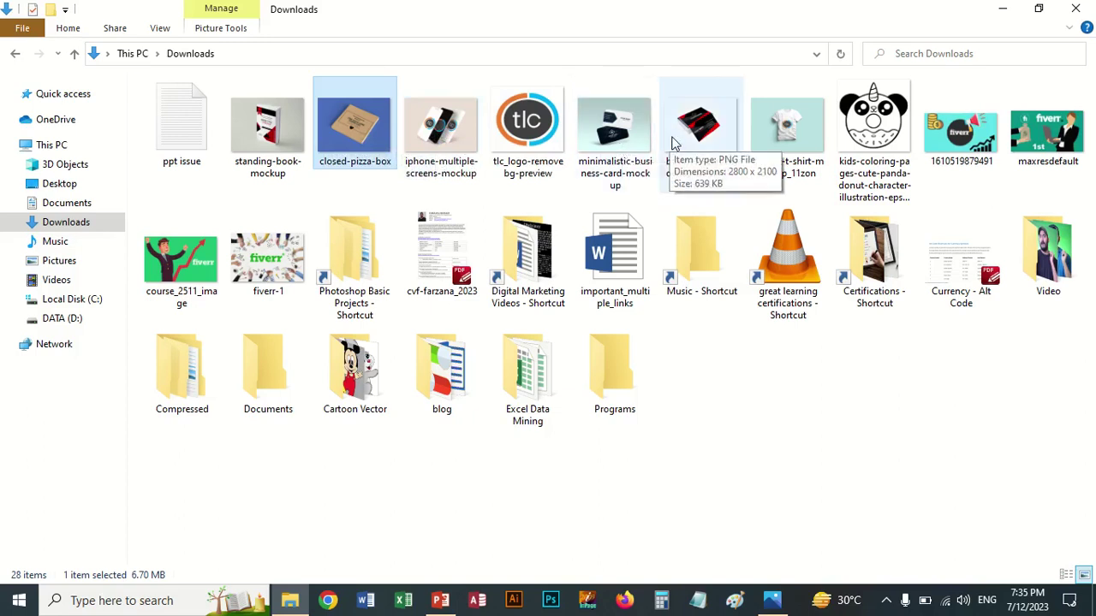
{"action": "left_click", "coordinate": [797, 143]}
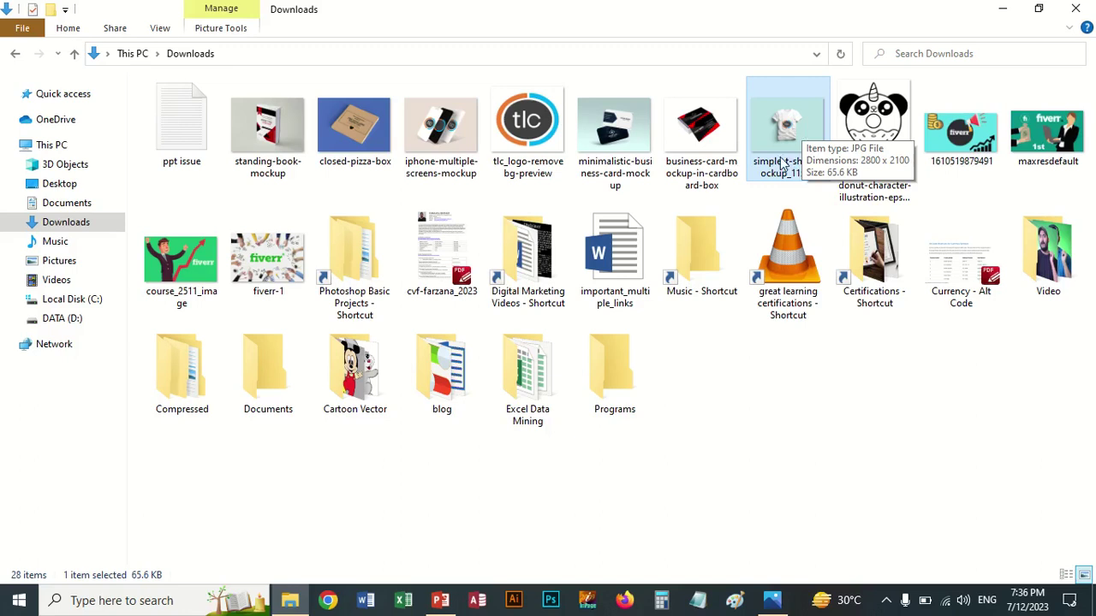
Open the blogs-links PDF from the desktop, try its msword-essential.blogspot.com link, and decline to trust the site
{"action": "key", "text": "super+d"}
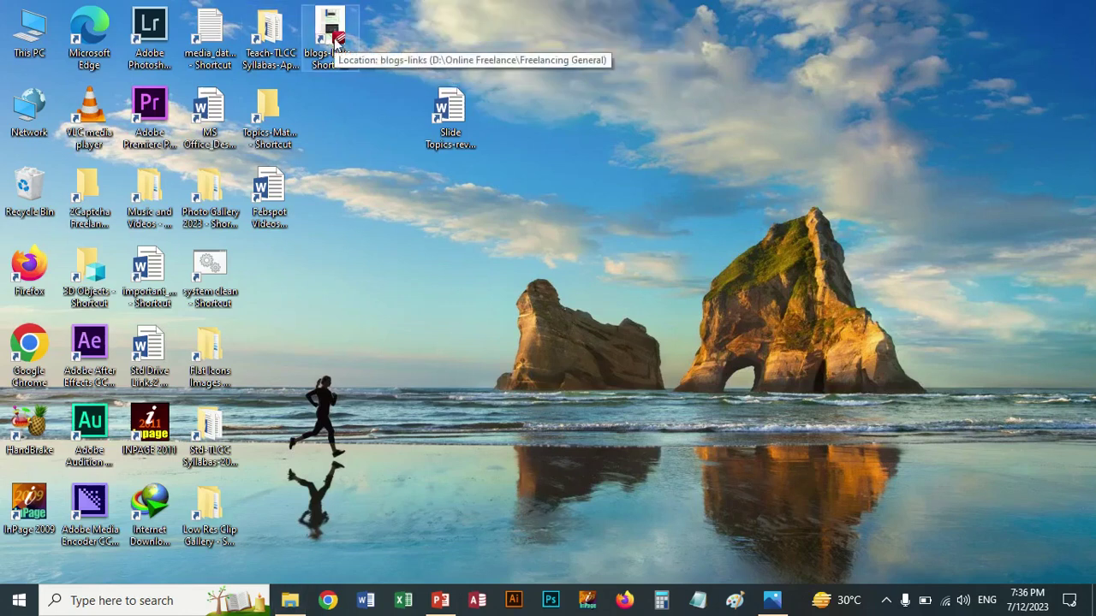
{"action": "mouse_move", "coordinate": [613, 6]}
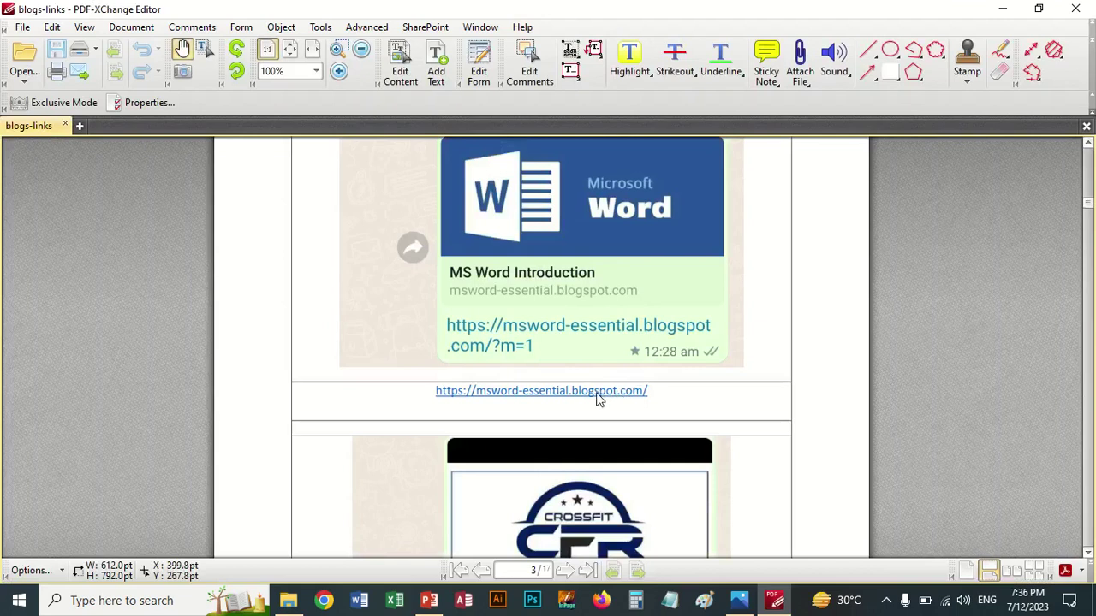
{"action": "left_click", "coordinate": [597, 396]}
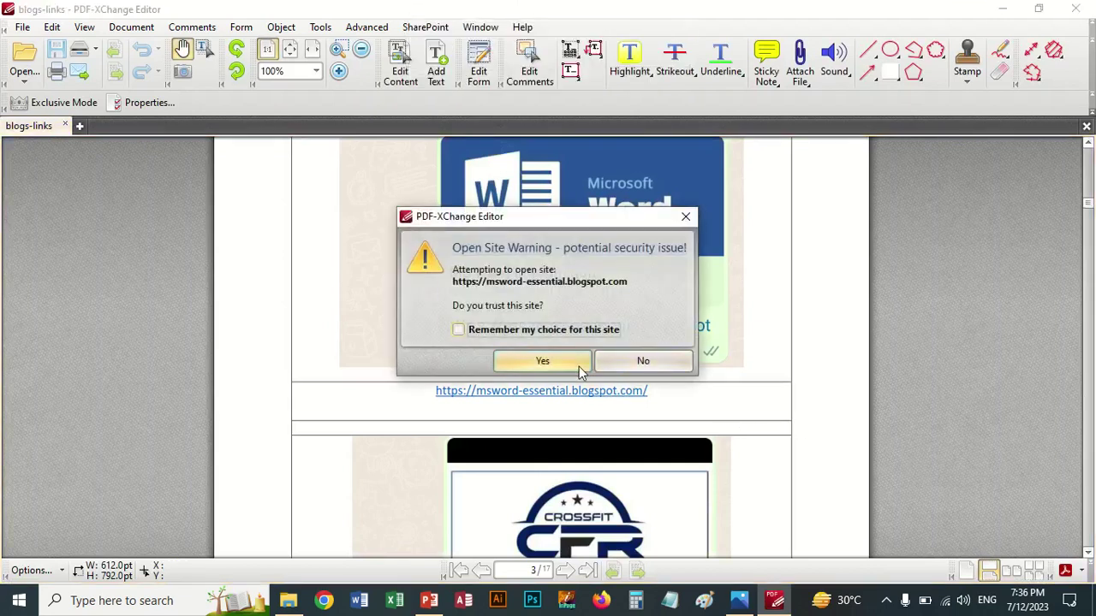
{"action": "left_click", "coordinate": [627, 366]}
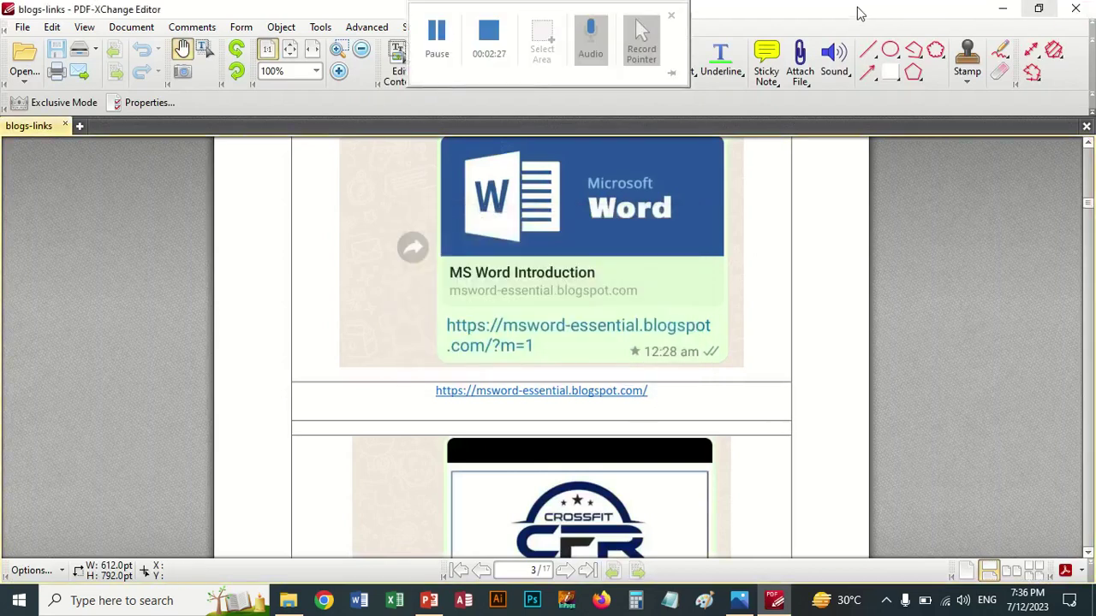
Open the msword-essential.blogspot.com link from the PDF, trusting the site, and follow the blog's Compress JPEG To 100KB link
{"action": "left_click", "coordinate": [621, 395]}
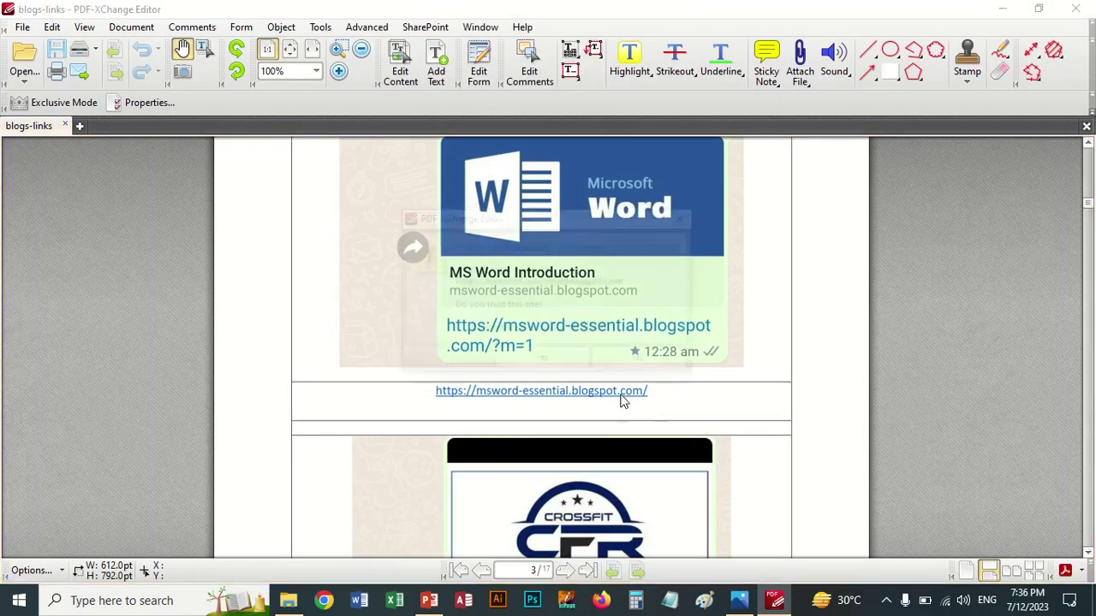
{"action": "left_click", "coordinate": [542, 361]}
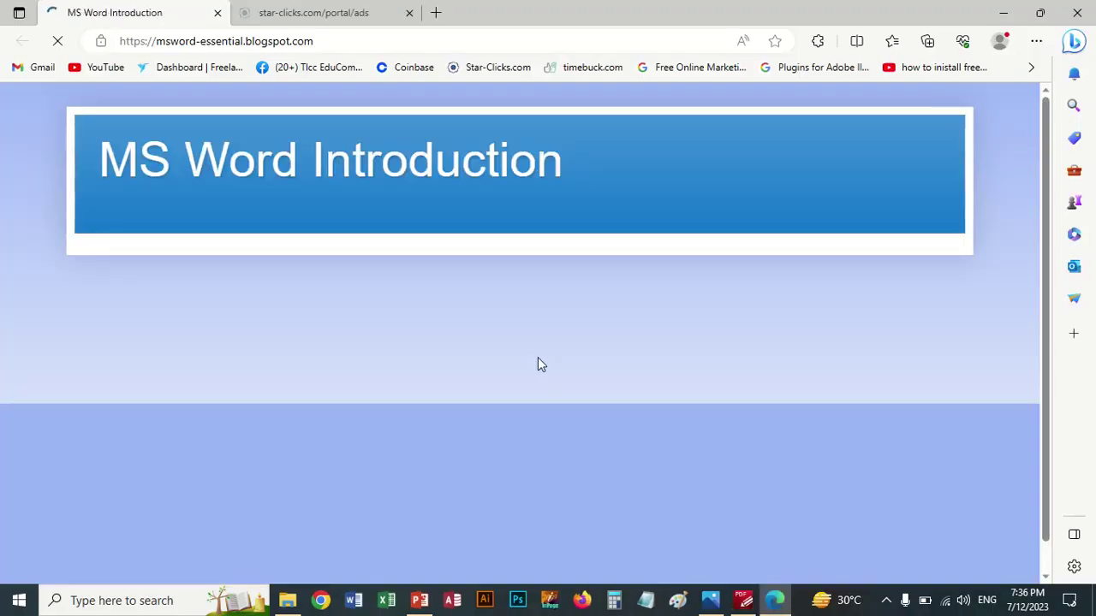
{"action": "scroll", "coordinate": [625, 359], "scroll_direction": "down", "scroll_amount": 10}
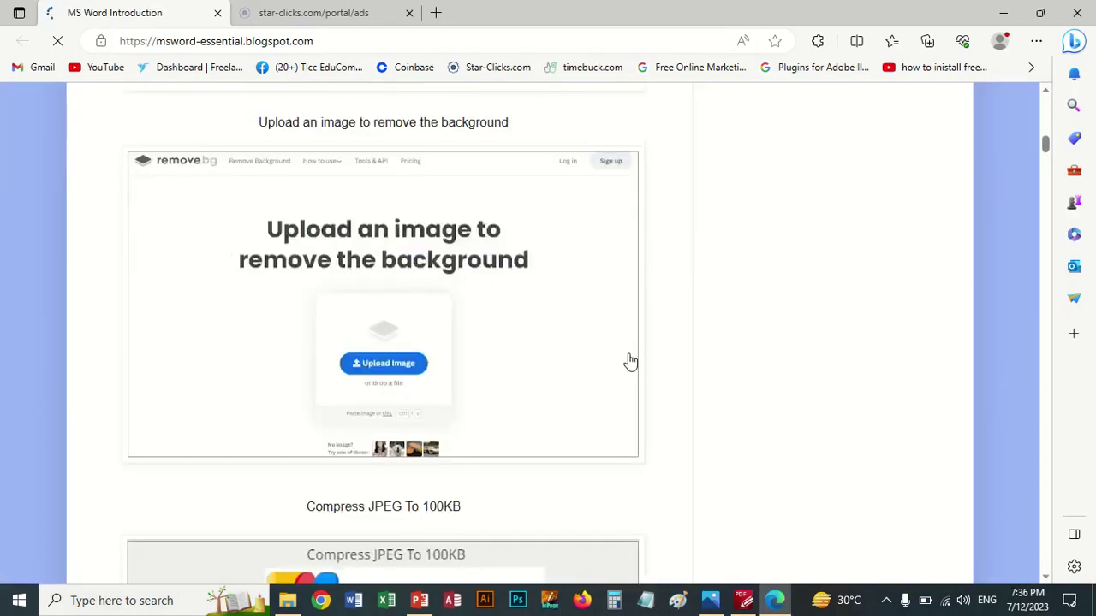
{"action": "scroll", "coordinate": [630, 362], "scroll_direction": "down", "scroll_amount": 5}
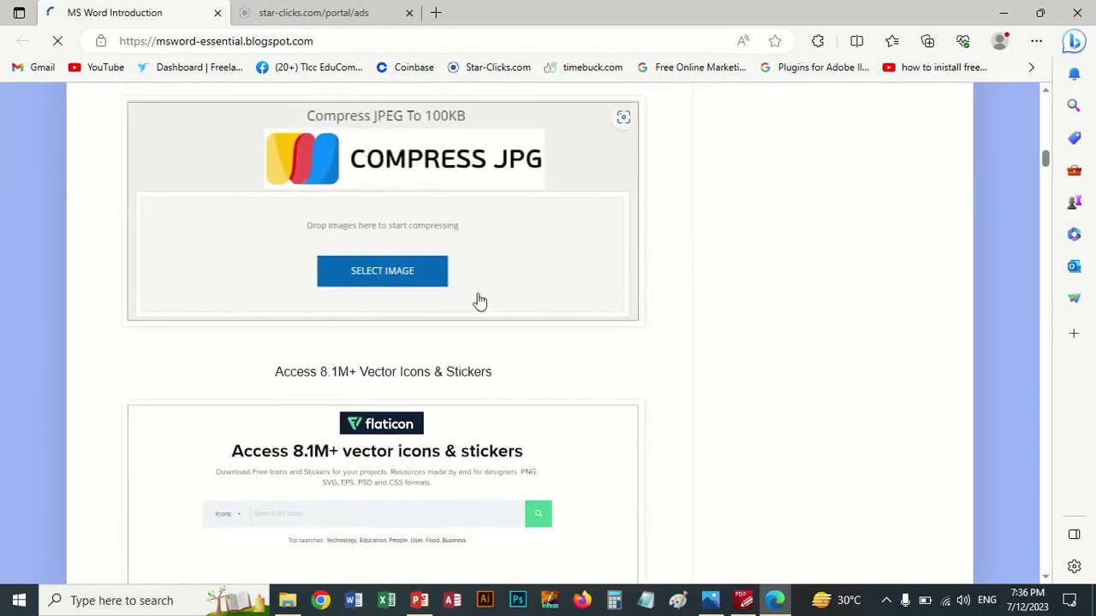
{"action": "left_click", "coordinate": [402, 273]}
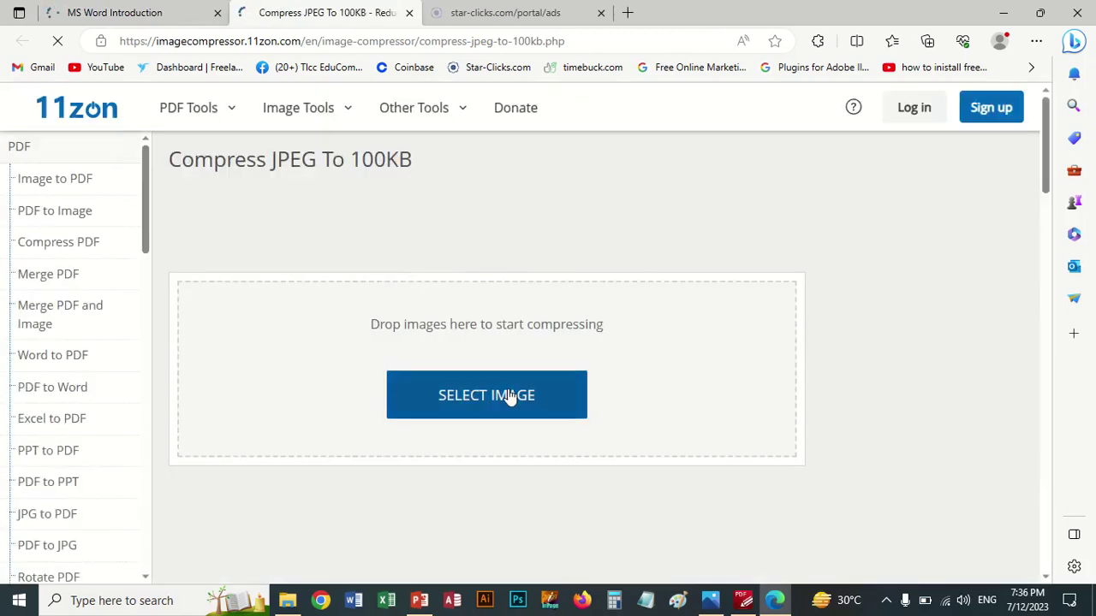
Upload the standing-book-mockup image from the Downloads folder to the JPEG compressor
{"action": "left_click", "coordinate": [507, 392]}
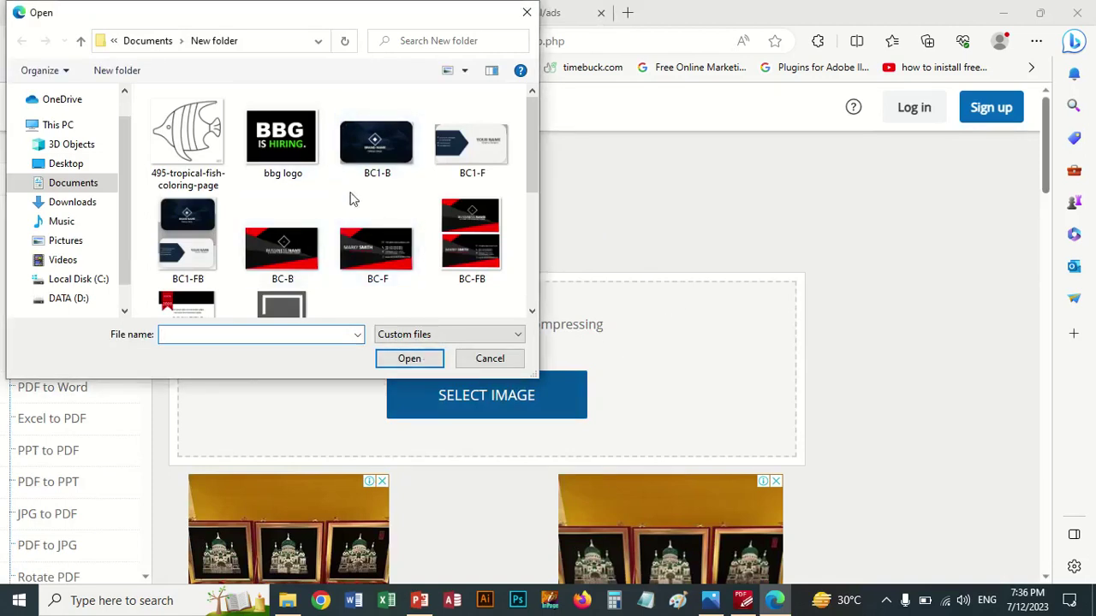
{"action": "left_click_drag", "start_coordinate": [532, 173], "coordinate": [528, 314]}
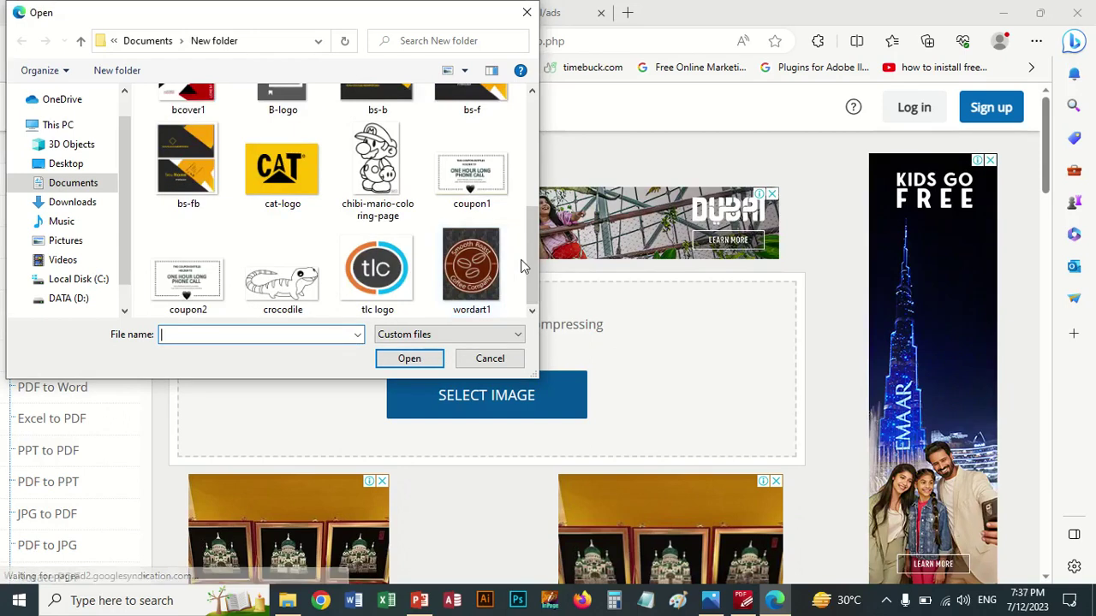
{"action": "left_click_drag", "start_coordinate": [535, 272], "coordinate": [544, 159]}
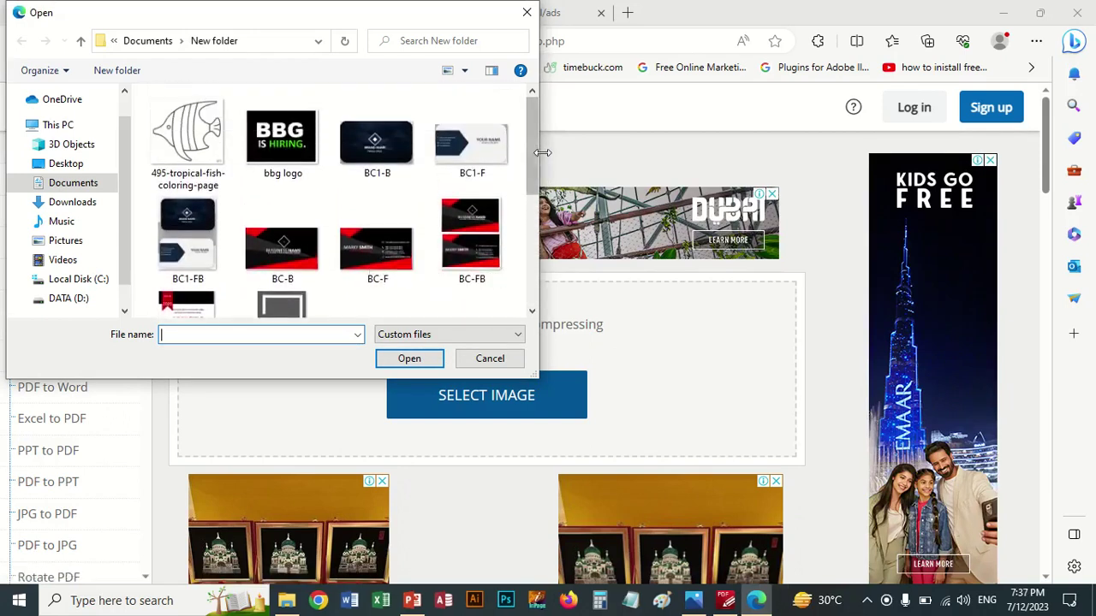
{"action": "left_click", "coordinate": [94, 203]}
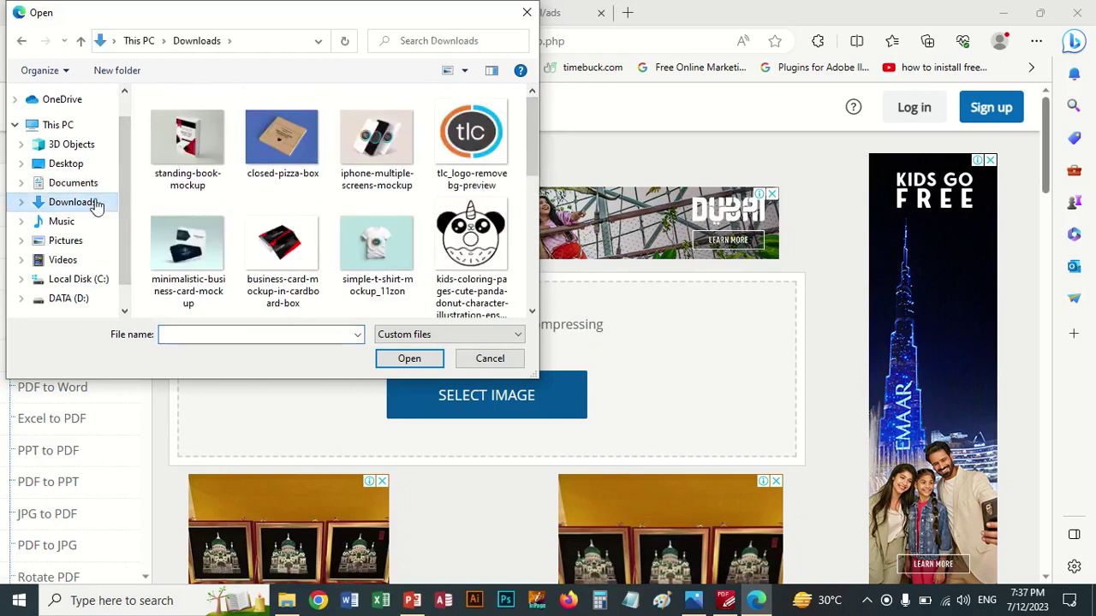
{"action": "double_click", "coordinate": [202, 156]}
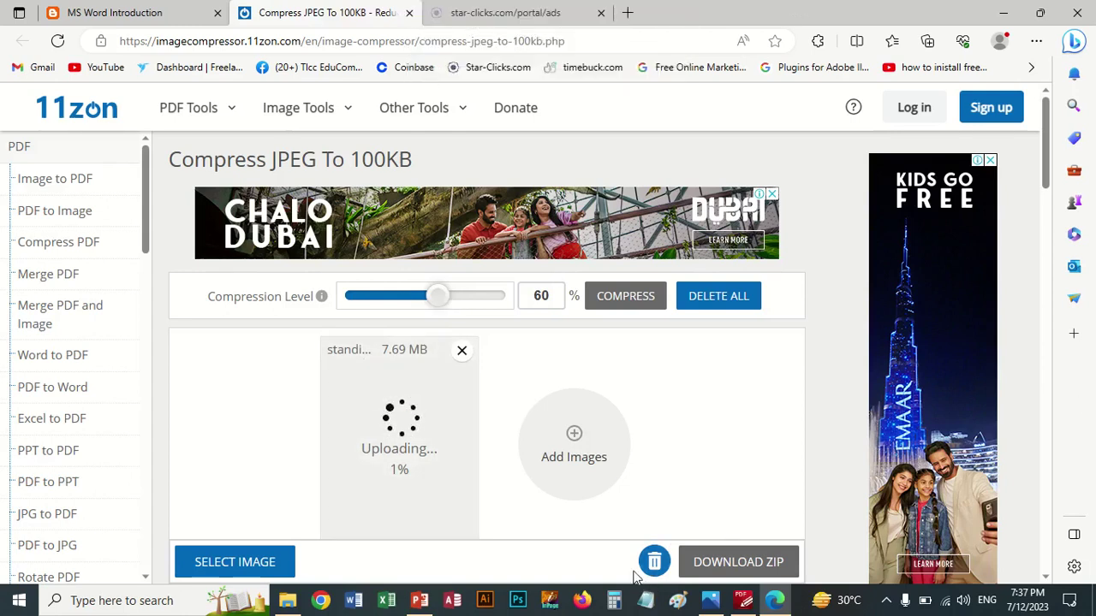
Close the star-clicks.com page and download the compressed standing book mockup
{"action": "left_click", "coordinate": [600, 12]}
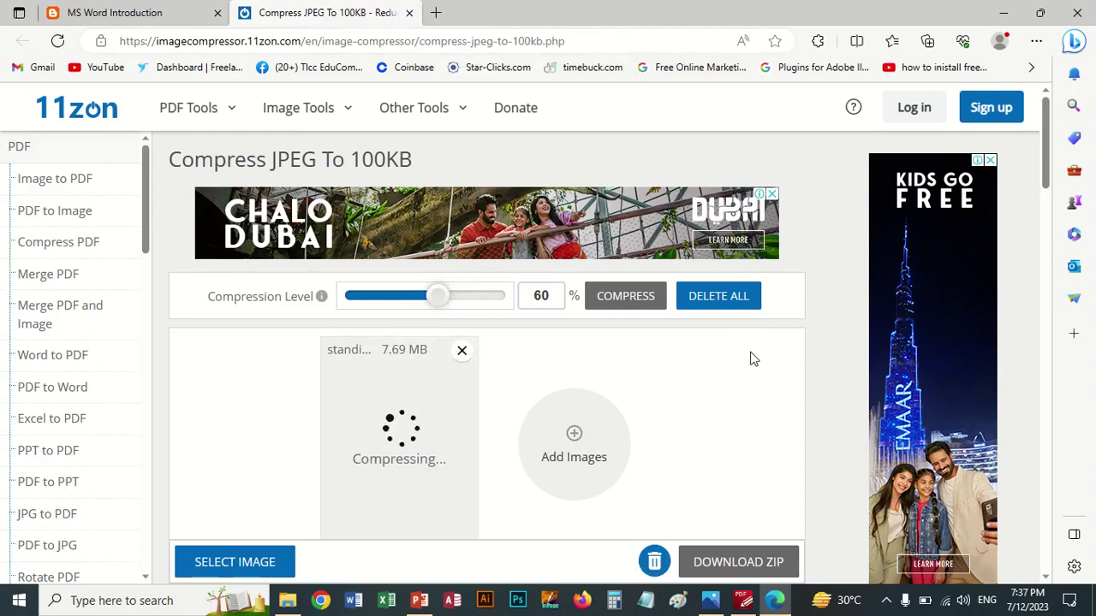
{"action": "scroll", "coordinate": [767, 360], "scroll_direction": "down", "scroll_amount": 1}
{"action": "scroll", "coordinate": [766, 360], "scroll_direction": "down", "scroll_amount": 1}
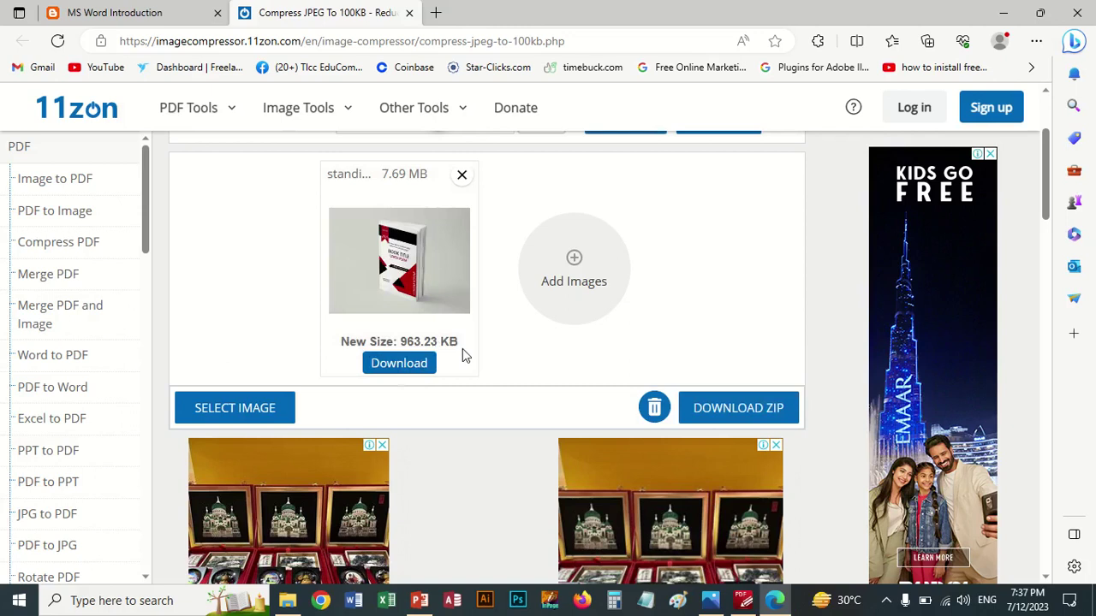
{"action": "left_click", "coordinate": [406, 375]}
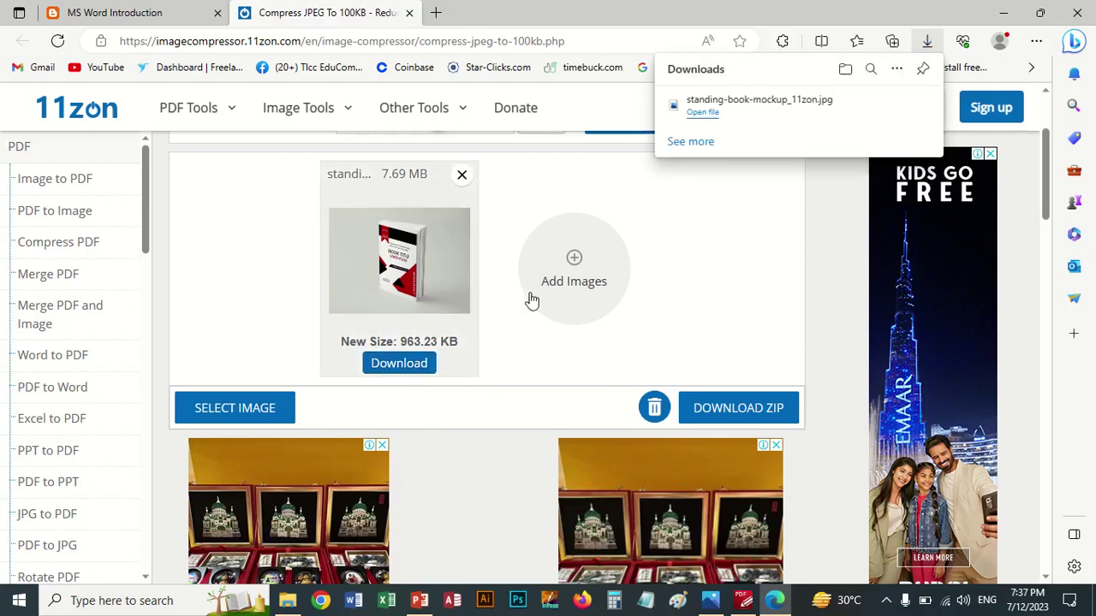
Open the file selection for adding another image to the compressor
{"action": "left_click", "coordinate": [574, 270]}
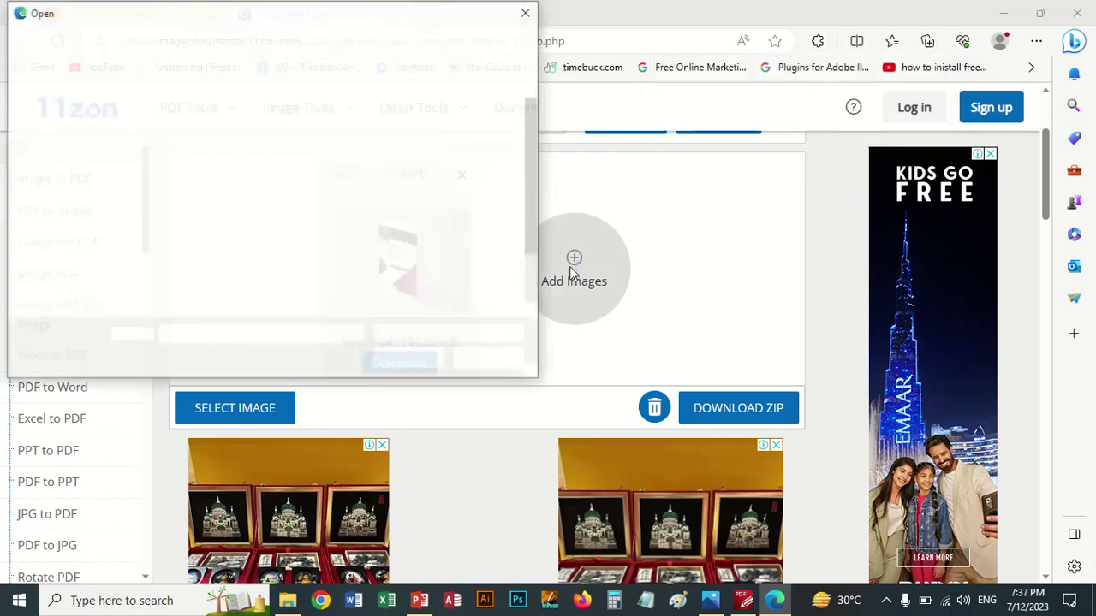